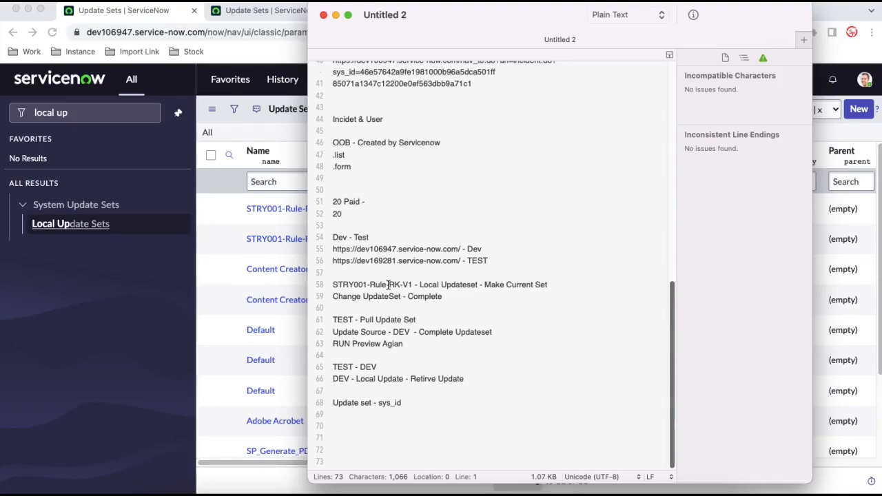
{"action": "left_click", "coordinate": [229, 265]}
{"action": "left_click", "coordinate": [267, 13]}
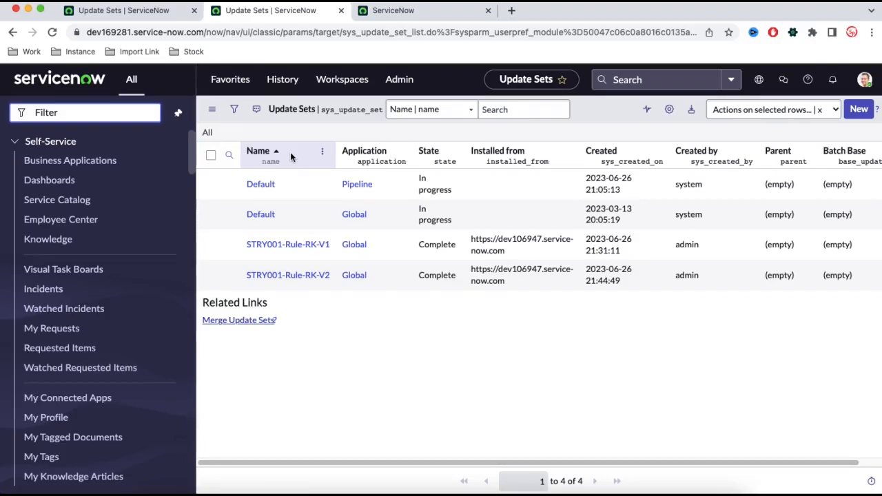
{"action": "left_click", "coordinate": [418, 14]}
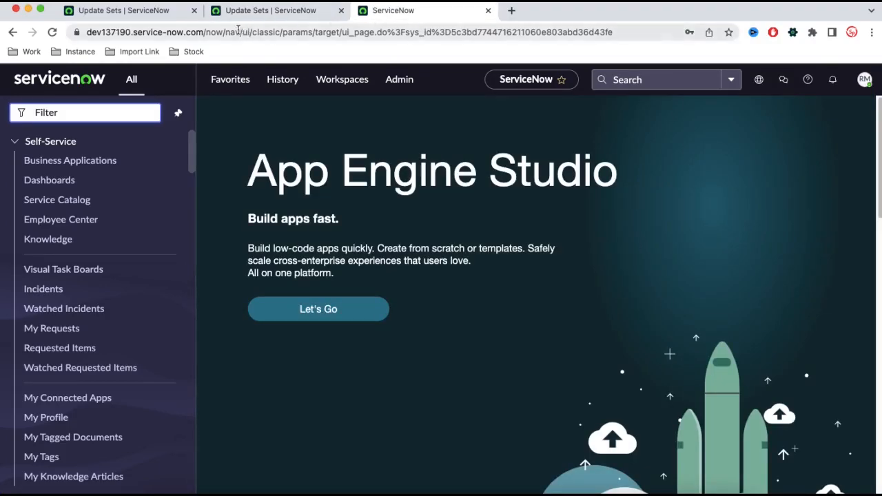
{"action": "left_click_drag", "start_coordinate": [200, 32], "coordinate": [74, 35]}
{"action": "key", "text": "super+c"}
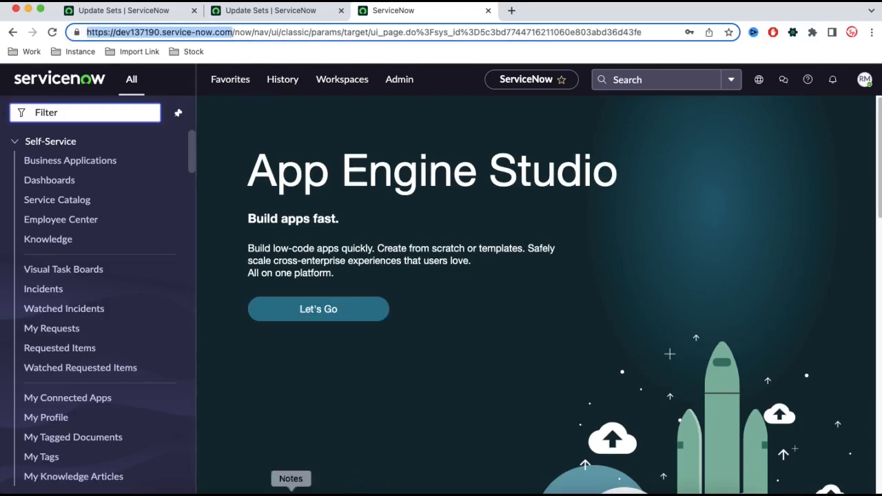
{"action": "left_click", "coordinate": [208, 493]}
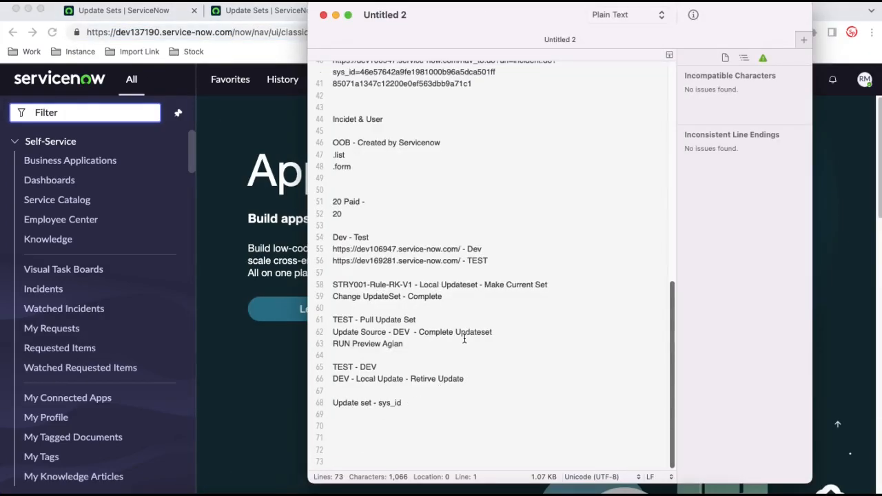
{"action": "left_click", "coordinate": [495, 263]}
{"action": "key", "text": "Return"}
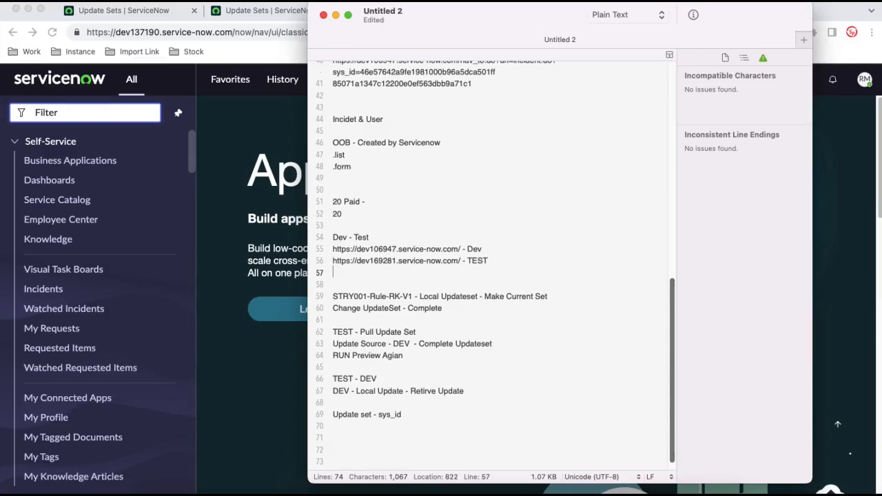
{"action": "key", "text": "super+v"}
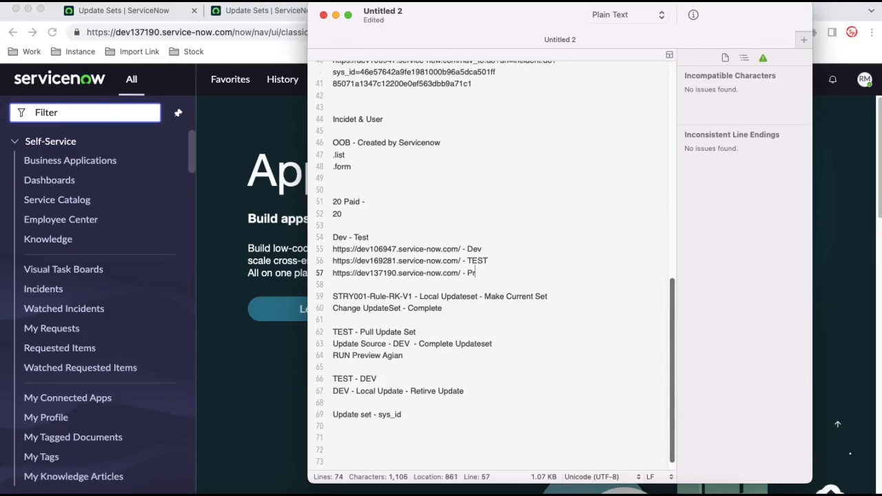
Step: Return to the browser and open the Local Update Sets list on the TEST instance dev169281
{"action": "left_click", "coordinate": [253, 118]}
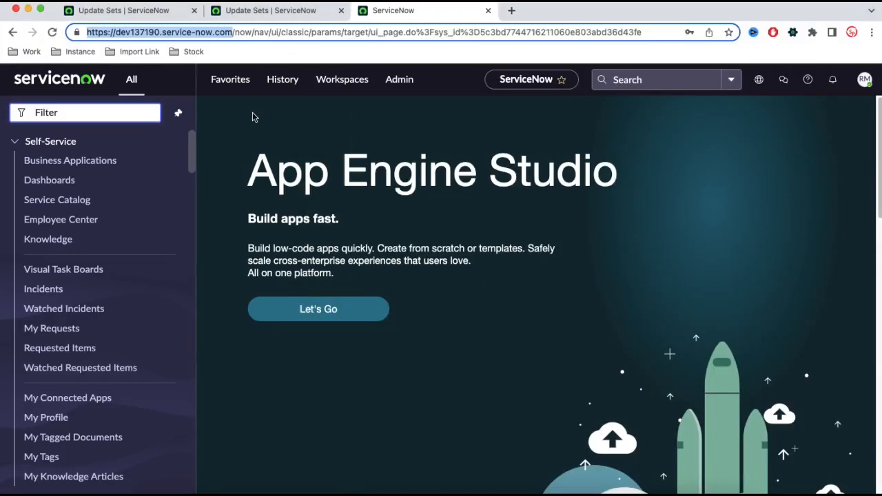
{"action": "left_click", "coordinate": [291, 17]}
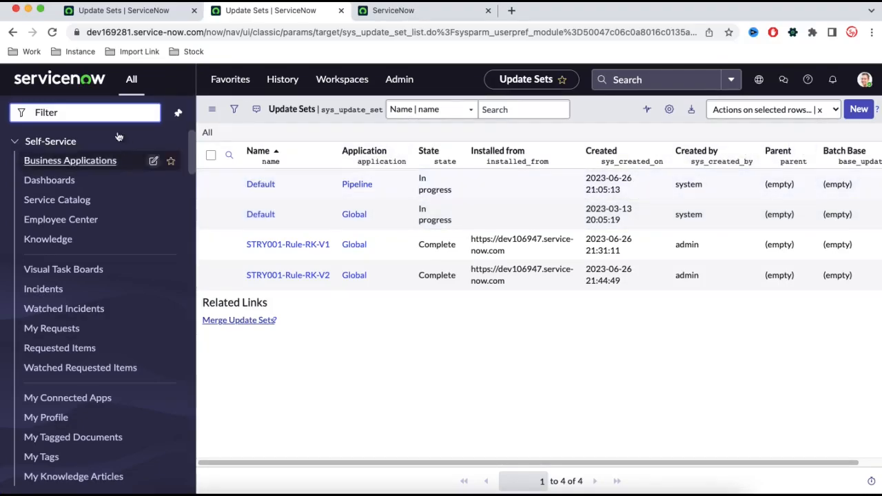
{"action": "type", "text": "local u"}
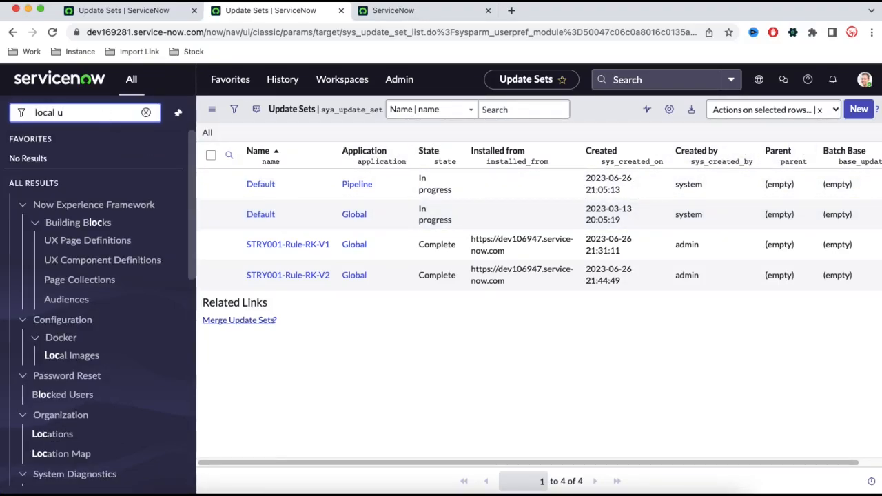
{"action": "type", "text": "p"}
{"action": "left_click", "coordinate": [77, 230]}
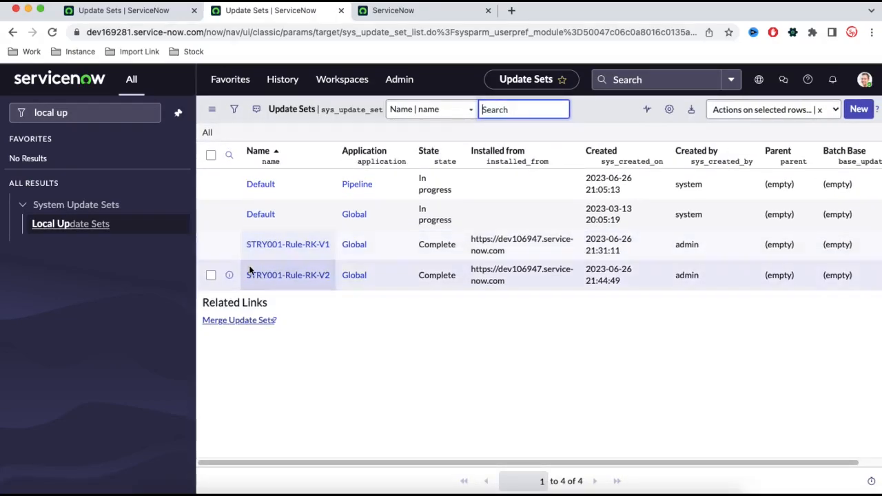
Step: Create a new update set named CHG01-Rule-RK-Batch and save it, staying on its record
{"action": "left_click", "coordinate": [862, 111]}
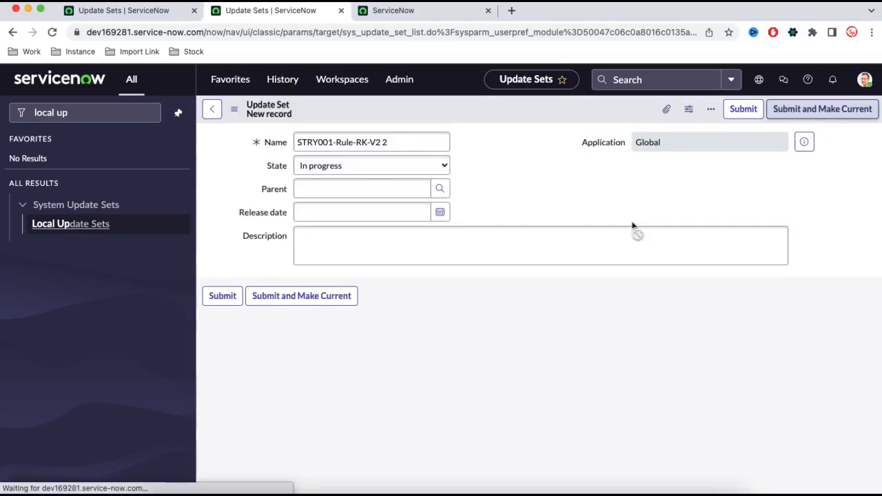
{"action": "left_click_drag", "start_coordinate": [336, 143], "coordinate": [297, 143]}
{"action": "key", "text": "BackSpace"}
{"action": "type", "text": "CHG01"}
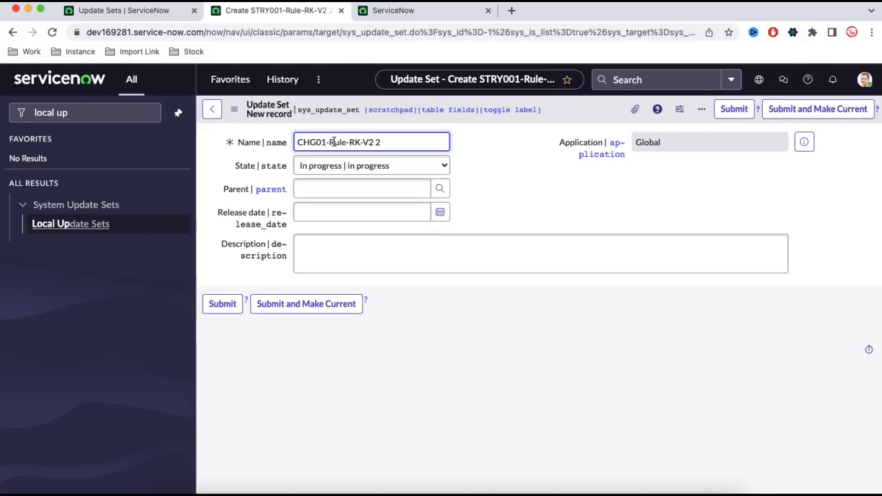
{"action": "left_click_drag", "start_coordinate": [363, 142], "coordinate": [394, 142]}
{"action": "type", "text": "Batch"}
{"action": "right_click", "coordinate": [561, 112]}
{"action": "left_click", "coordinate": [565, 116]}
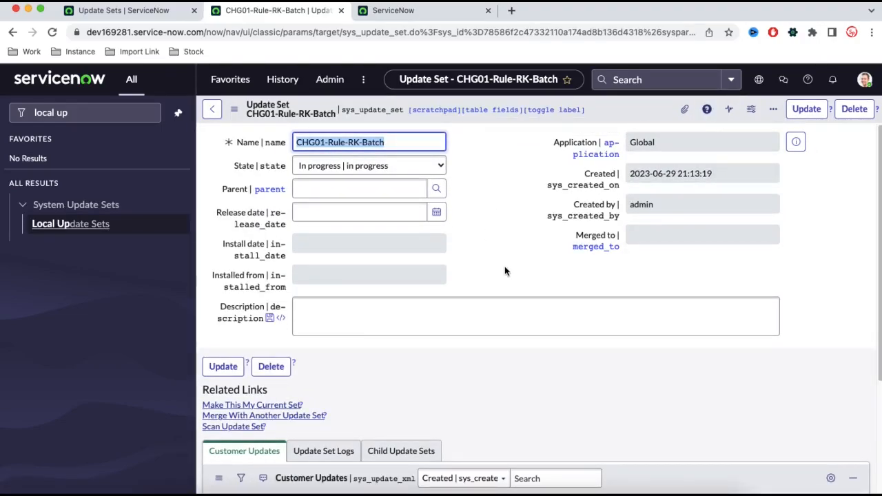
Step: Add STRY001-Rule-RK-V1 and STRY001-Rule-RK-V2 as child update sets of CHG01-Rule-RK-Batch and save the membership
{"action": "scroll", "coordinate": [509, 267], "scroll_direction": "down", "scroll_amount": 3}
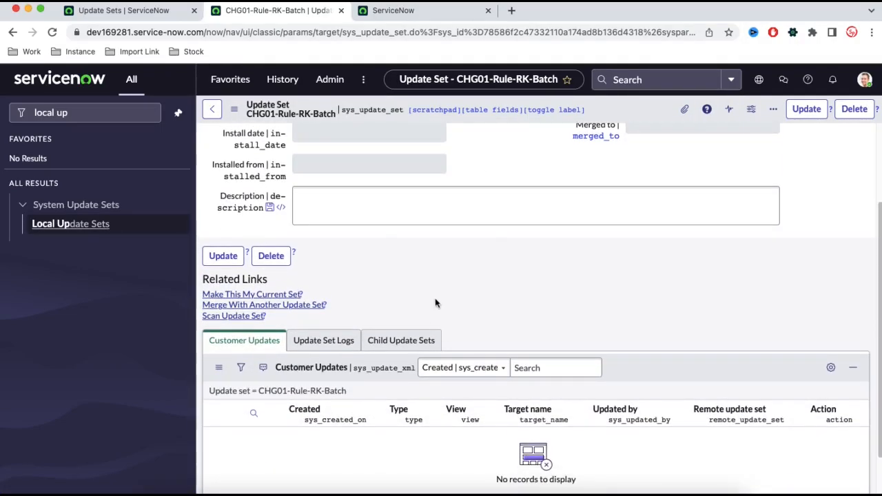
{"action": "scroll", "coordinate": [455, 262], "scroll_direction": "up", "scroll_amount": 2}
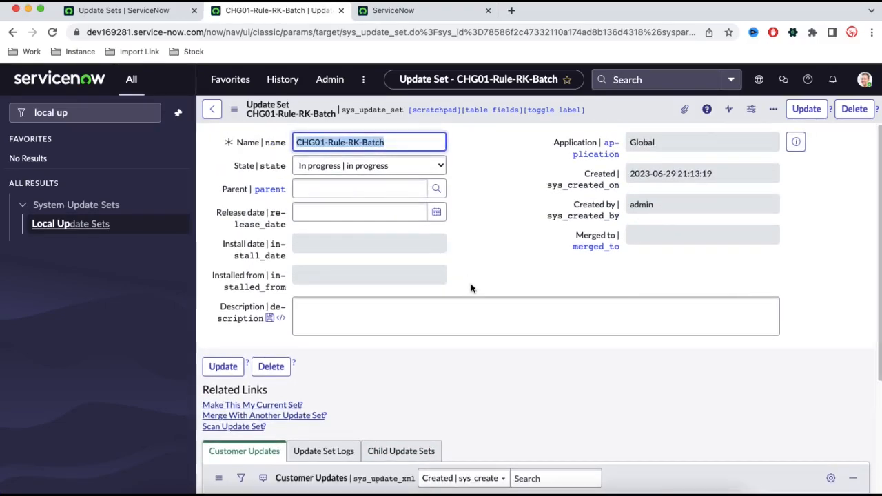
{"action": "scroll", "coordinate": [466, 278], "scroll_direction": "down", "scroll_amount": 3}
{"action": "left_click", "coordinate": [431, 299]}
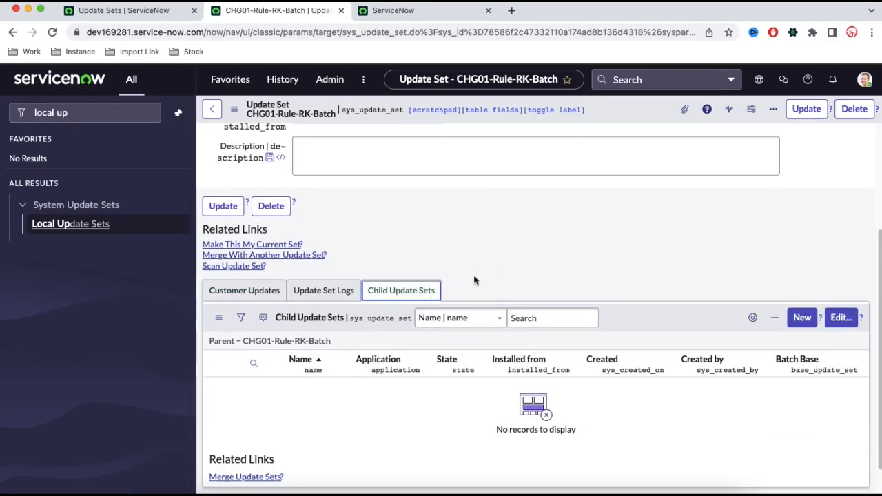
{"action": "left_click", "coordinate": [841, 318]}
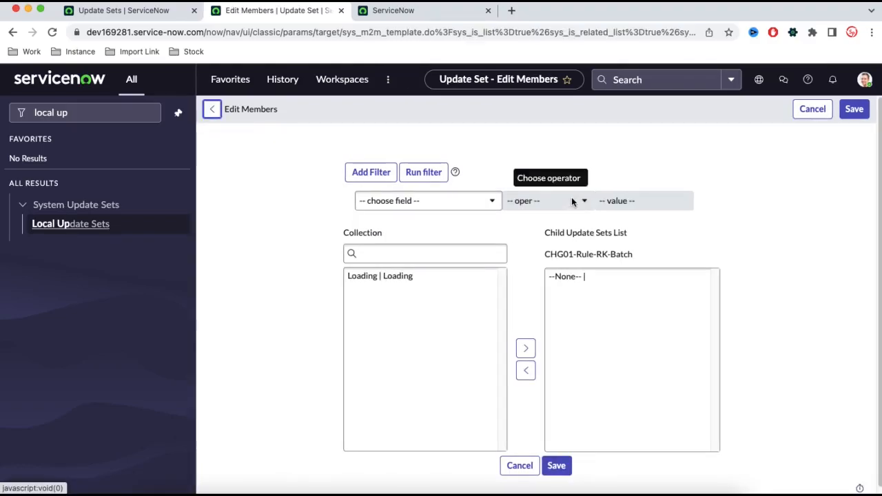
{"action": "left_click", "coordinate": [429, 299]}
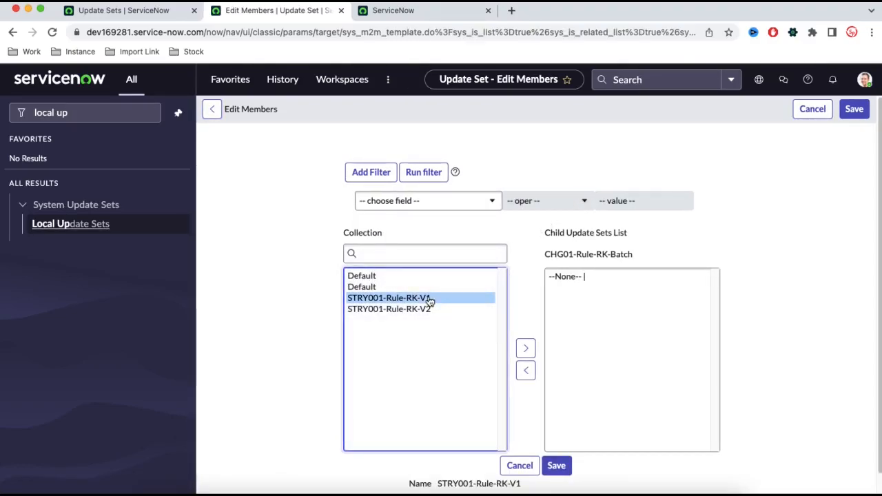
{"action": "left_click", "coordinate": [459, 310], "text": "shift"}
{"action": "left_click", "coordinate": [525, 347]}
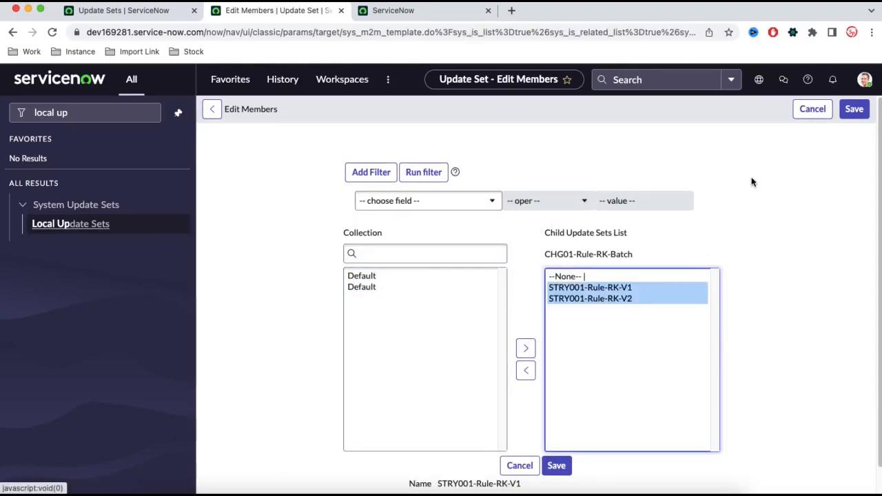
{"action": "left_click", "coordinate": [858, 112]}
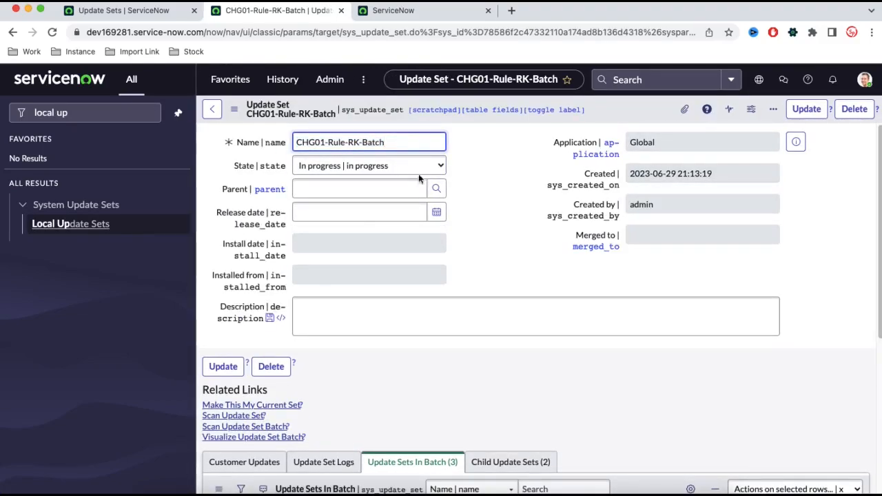
Step: Review the update sets in the batch and the child update sets listed on the CHG01-Rule-RK-Batch record
{"action": "scroll", "coordinate": [554, 217], "scroll_direction": "down", "scroll_amount": 5}
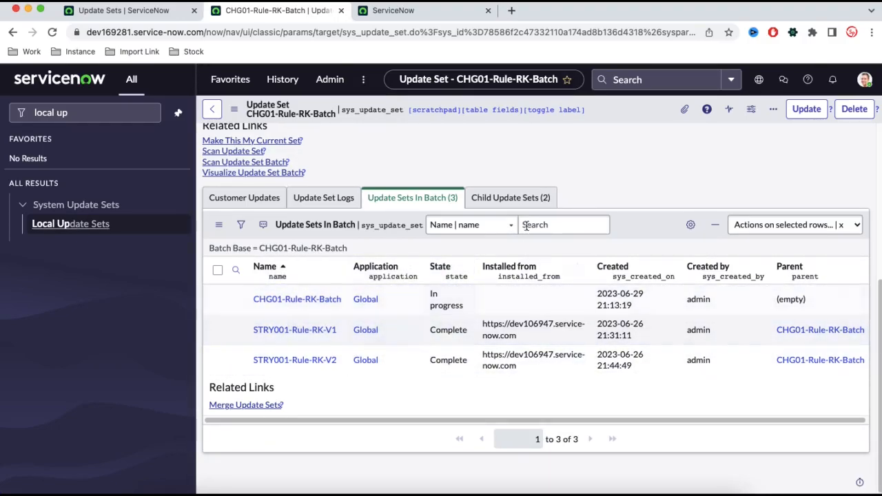
{"action": "left_click", "coordinate": [510, 198]}
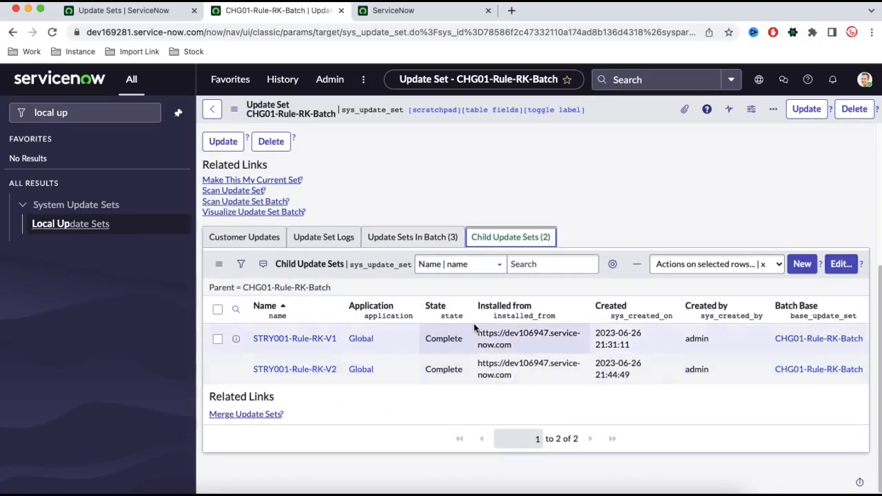
{"action": "scroll", "coordinate": [475, 328], "scroll_direction": "up", "scroll_amount": 3}
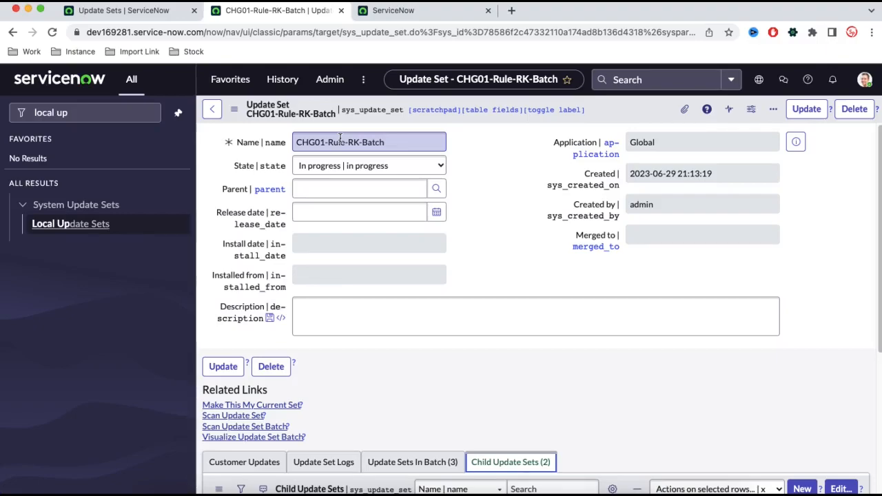
{"action": "left_click", "coordinate": [401, 16]}
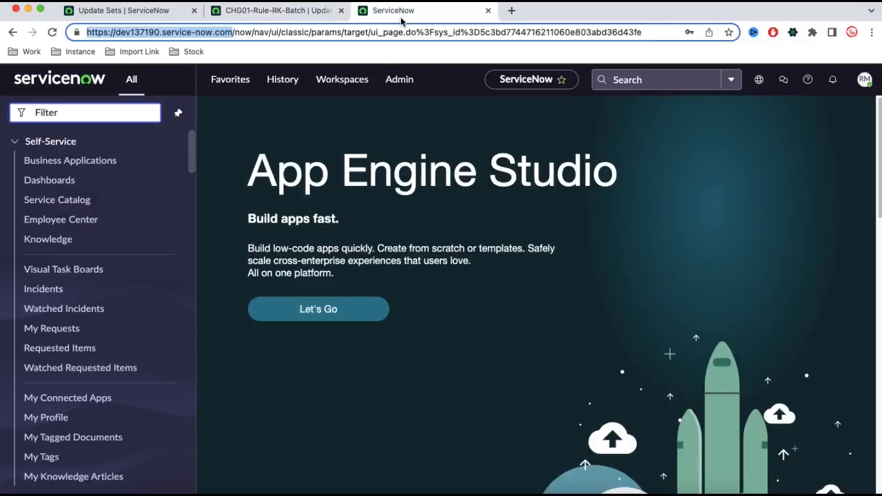
{"action": "left_click", "coordinate": [272, 12]}
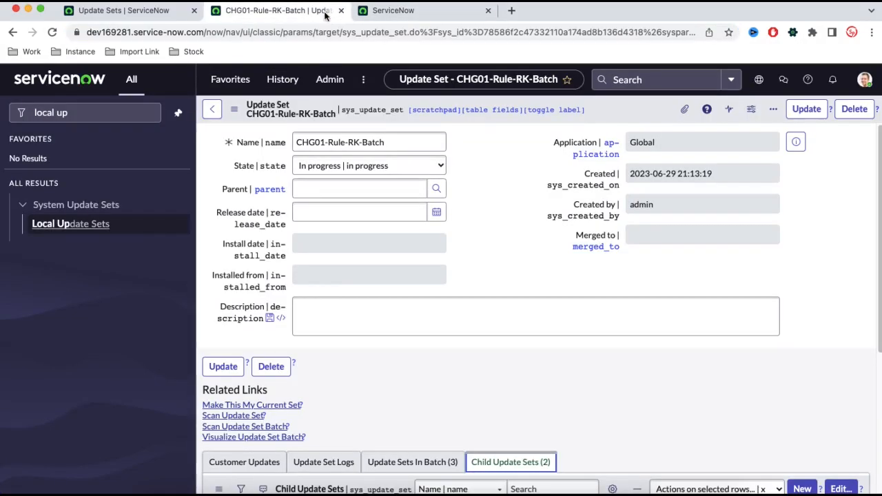
Step: Set the state of CHG01-Rule-RK-Batch to Complete, accept completing all update sets in the batch, and save the record
{"action": "left_click", "coordinate": [390, 166]}
{"action": "key", "text": "Escape"}
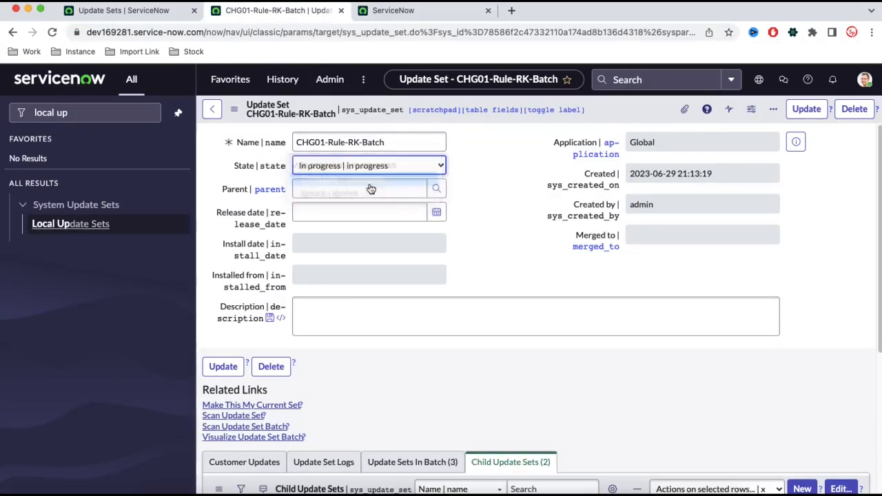
{"action": "key", "text": "Down"}
{"action": "right_click", "coordinate": [598, 121]}
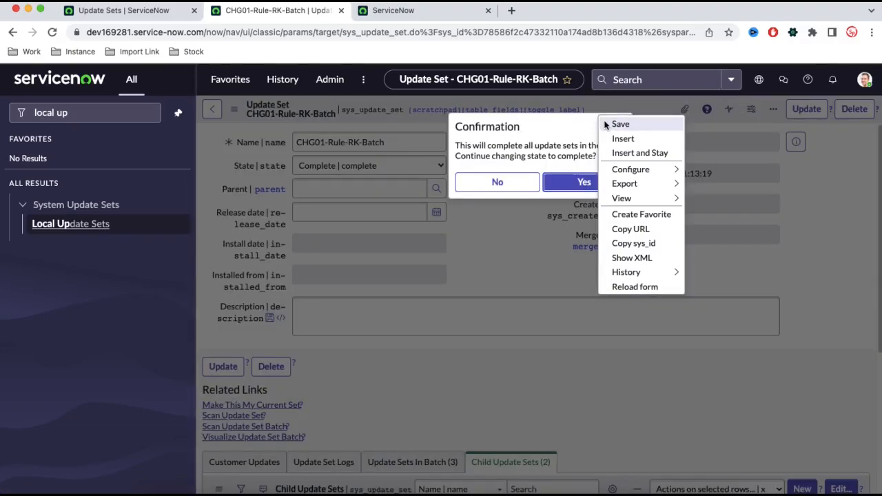
{"action": "left_click", "coordinate": [530, 140]}
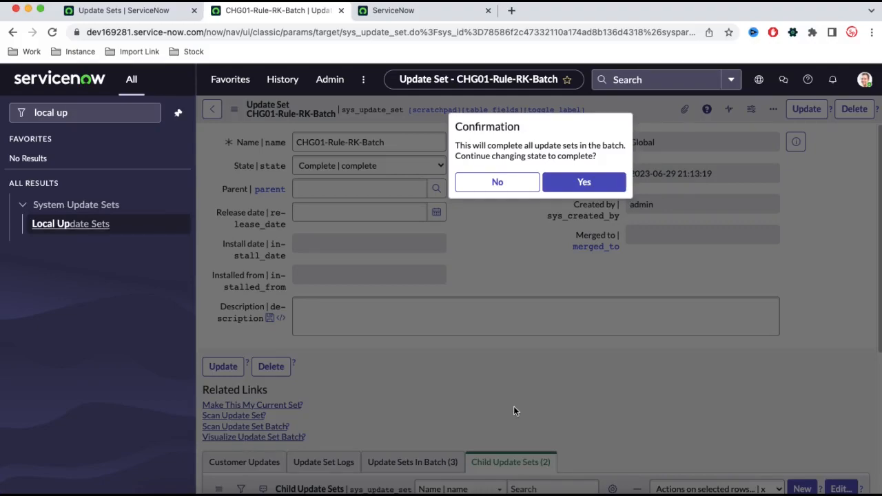
{"action": "left_click", "coordinate": [585, 181]}
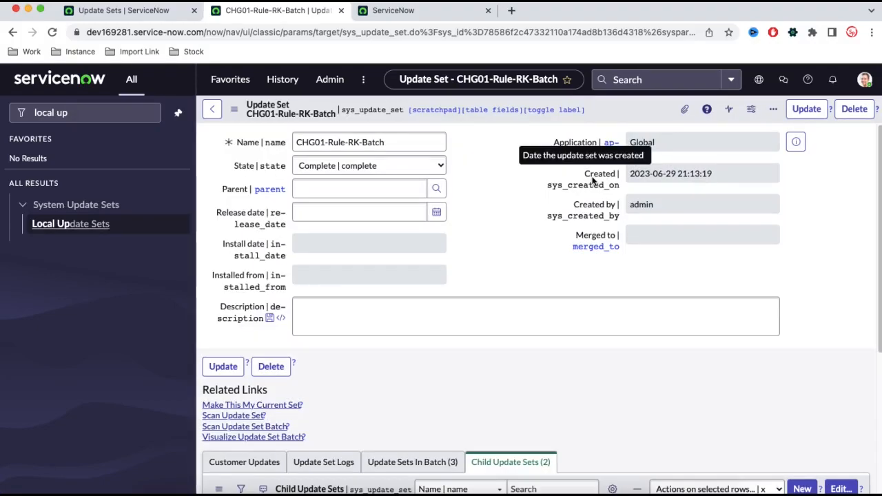
{"action": "right_click", "coordinate": [615, 116]}
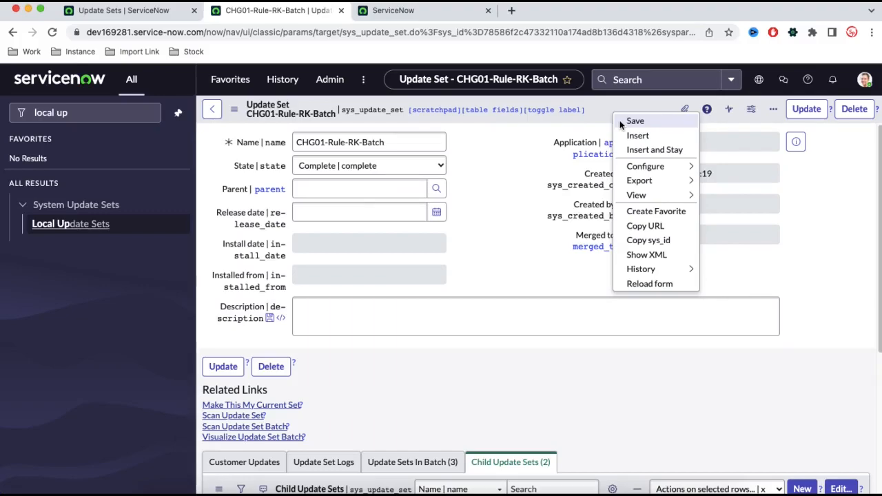
{"action": "left_click", "coordinate": [620, 121]}
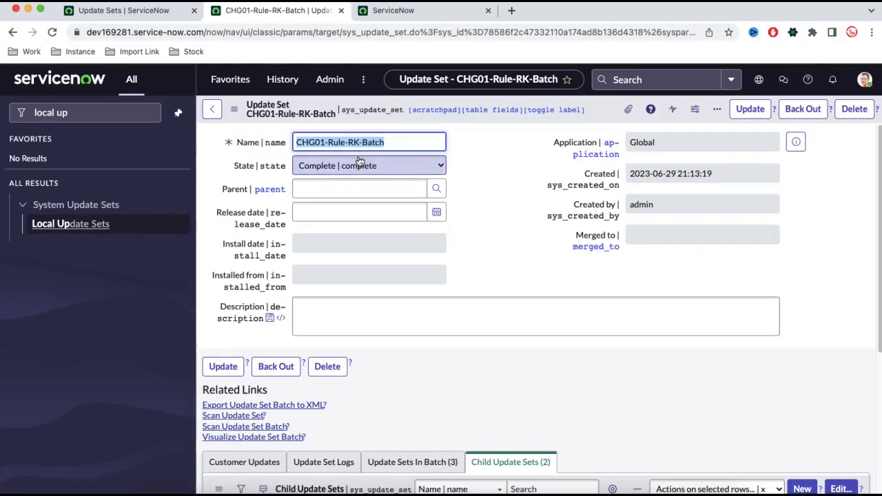
Step: Check the batch's child update sets and reopen CHG01-Rule-RK-Batch from the Local Update Sets list
{"action": "left_click", "coordinate": [384, 143]}
{"action": "left_click", "coordinate": [261, 149]}
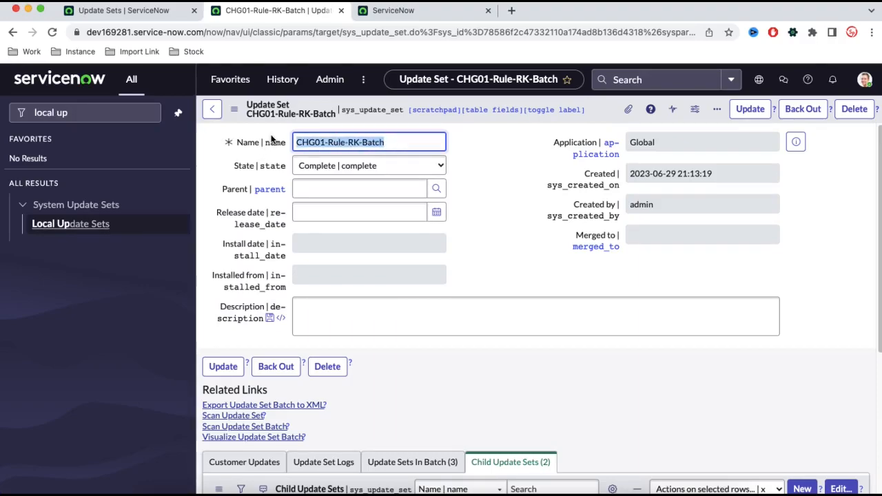
{"action": "scroll", "coordinate": [451, 257], "scroll_direction": "down", "scroll_amount": 3}
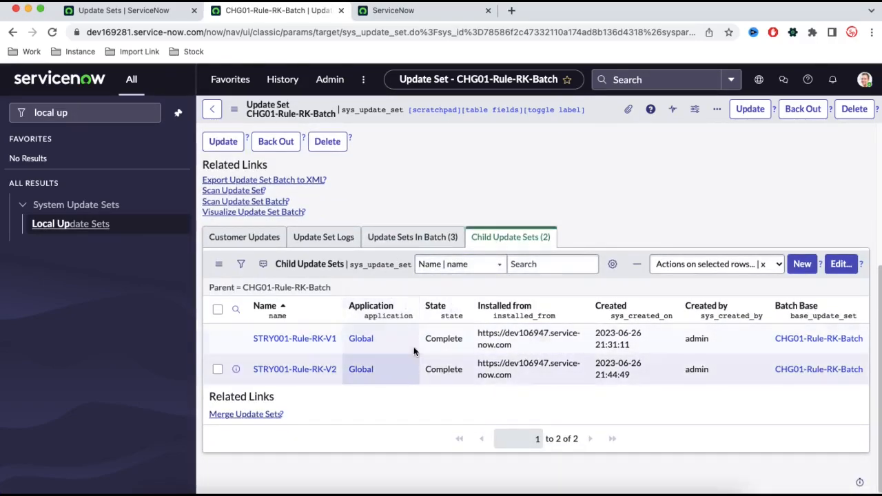
{"action": "left_click", "coordinate": [85, 230]}
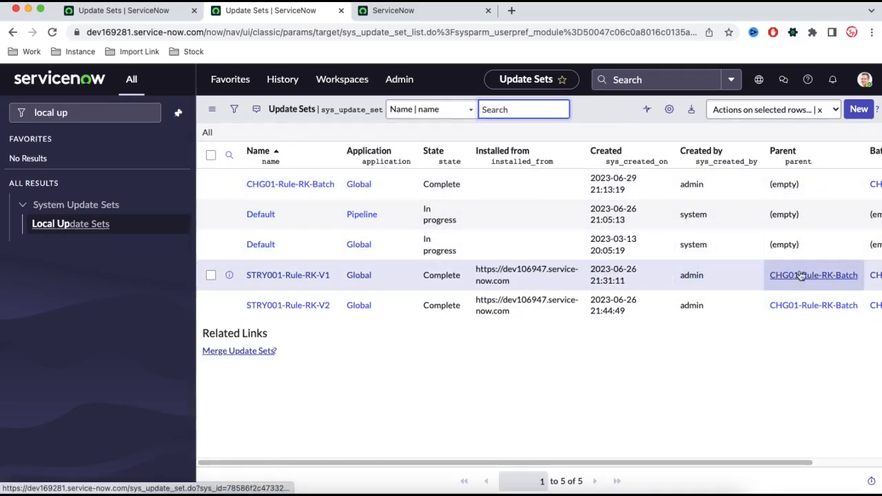
{"action": "left_click", "coordinate": [314, 190]}
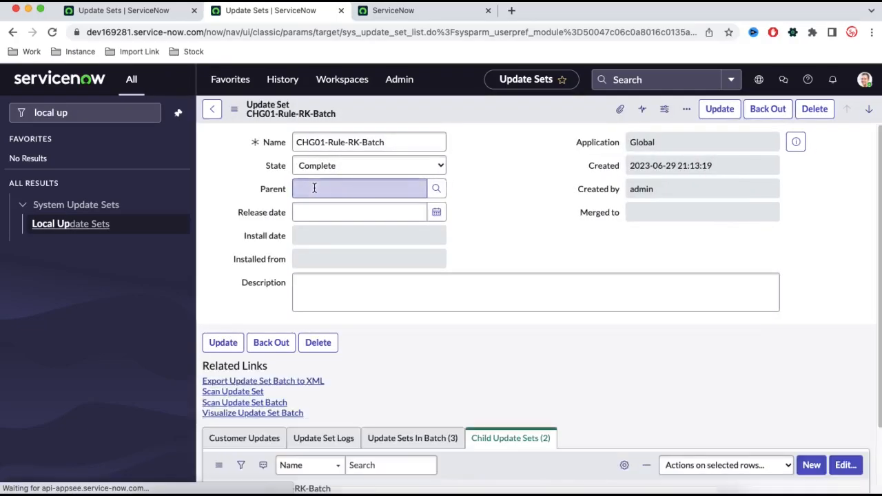
Step: Review the name, state and child update sets of the CHG01-Rule-RK-Batch record on the TEST instance
{"action": "scroll", "coordinate": [400, 246], "scroll_direction": "down", "scroll_amount": 5}
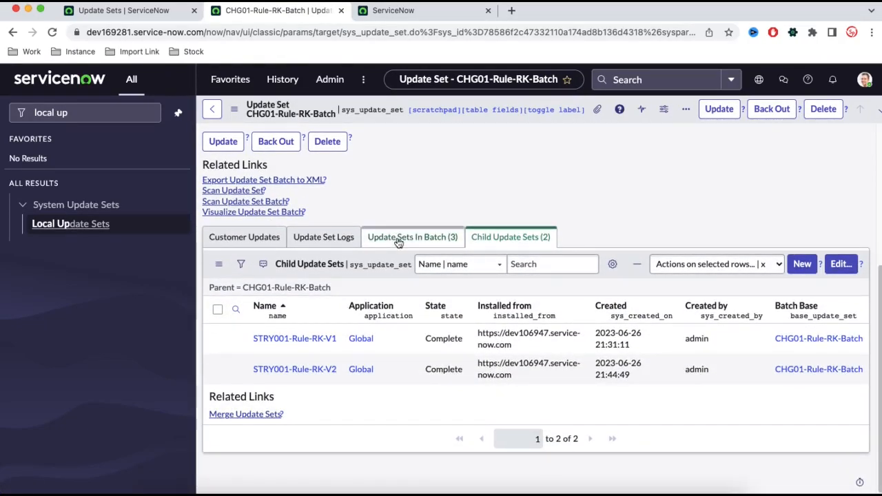
{"action": "scroll", "coordinate": [399, 243], "scroll_direction": "up", "scroll_amount": 5}
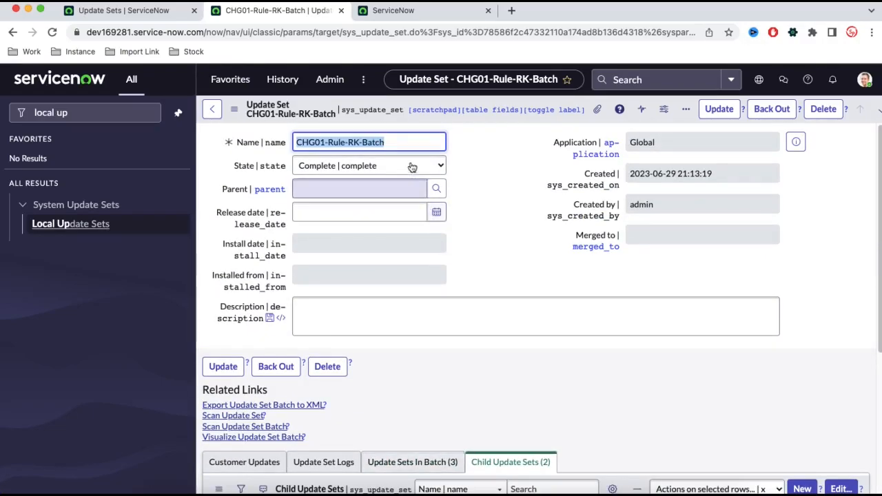
{"action": "left_click", "coordinate": [396, 141]}
{"action": "left_click_drag", "start_coordinate": [396, 142], "coordinate": [279, 150]}
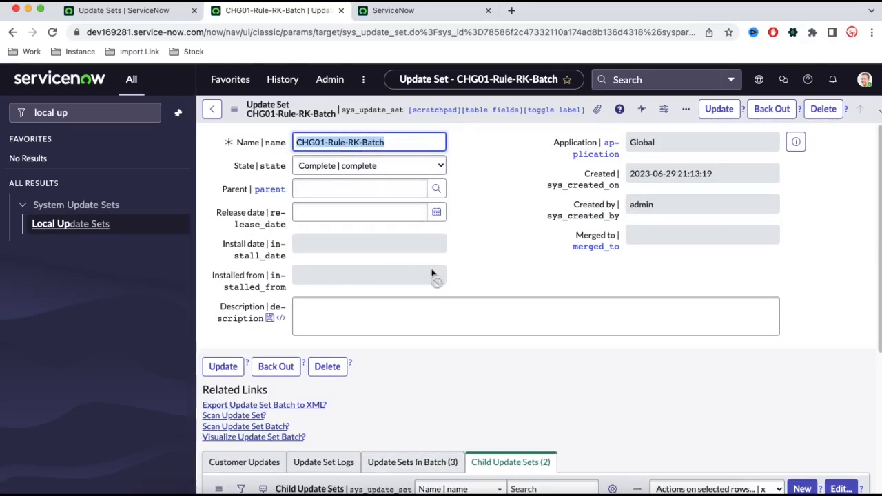
{"action": "scroll", "coordinate": [545, 344], "scroll_direction": "down", "scroll_amount": 3}
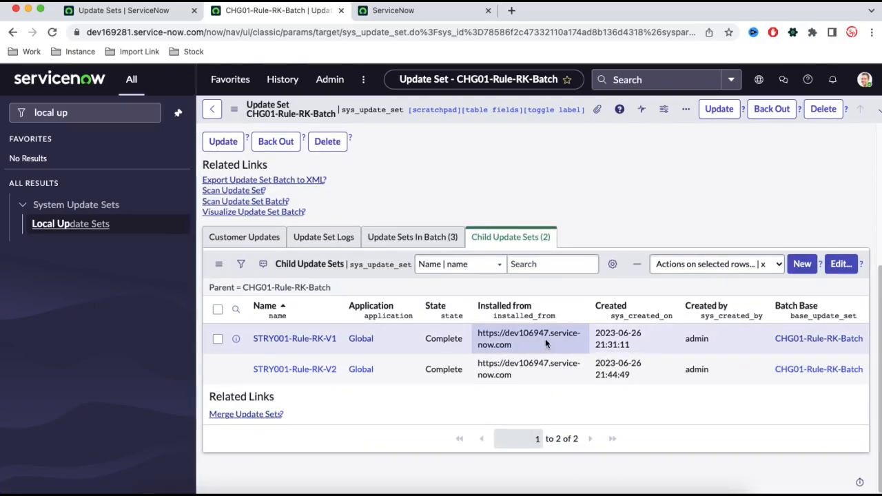
Step: Switch to the third ServiceNow instance, open the TEST update source, and retrieve its completed update sets
{"action": "left_click", "coordinate": [408, 15]}
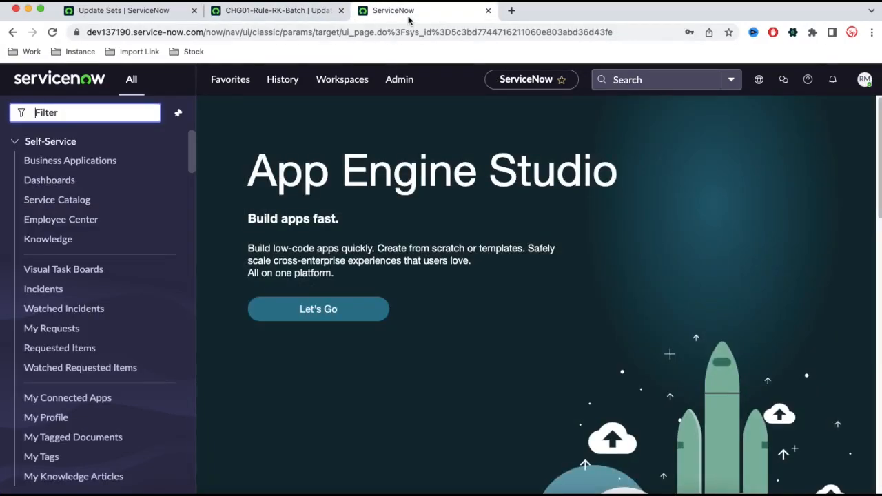
{"action": "type", "text": "update s"}
{"action": "left_click", "coordinate": [116, 224]}
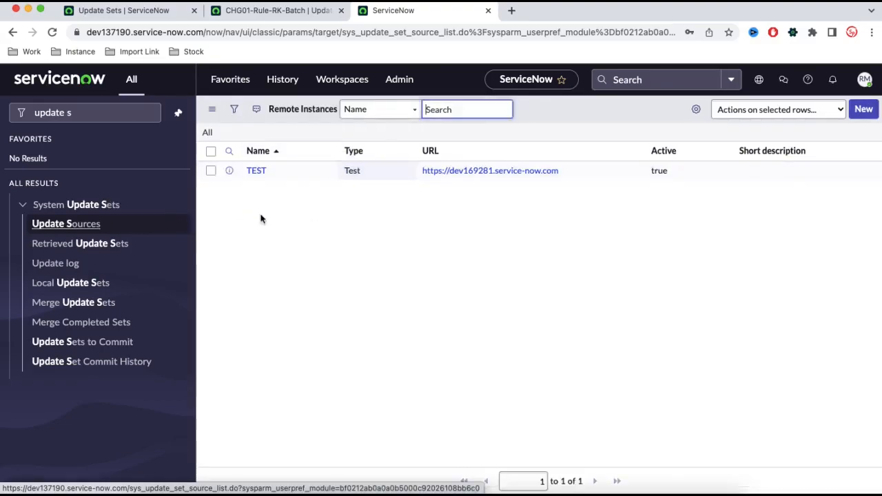
{"action": "left_click", "coordinate": [265, 200]}
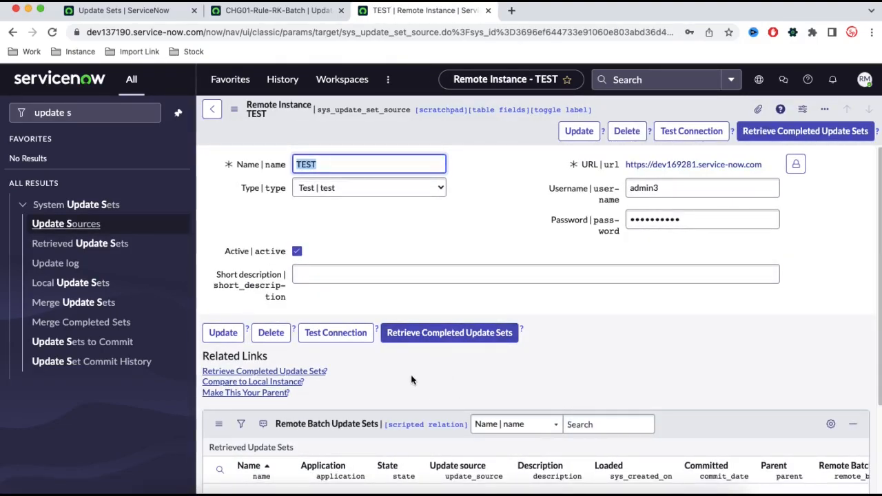
{"action": "left_click", "coordinate": [469, 331]}
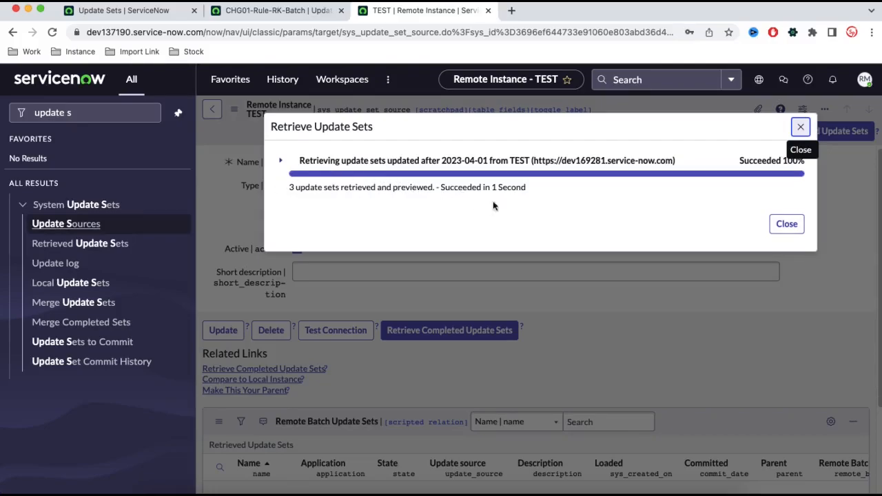
{"action": "left_click", "coordinate": [788, 224]}
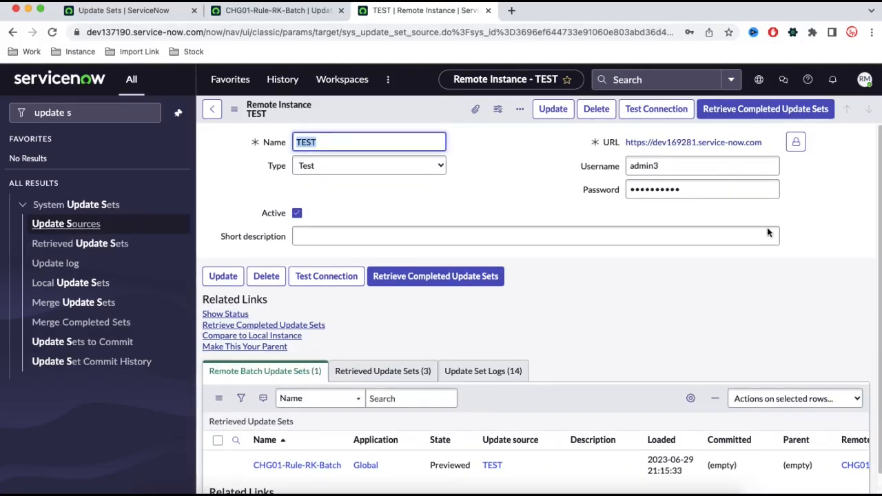
Step: Review the retrieved update sets and their states on the TEST remote instance record
{"action": "scroll", "coordinate": [657, 303], "scroll_direction": "down", "scroll_amount": 2}
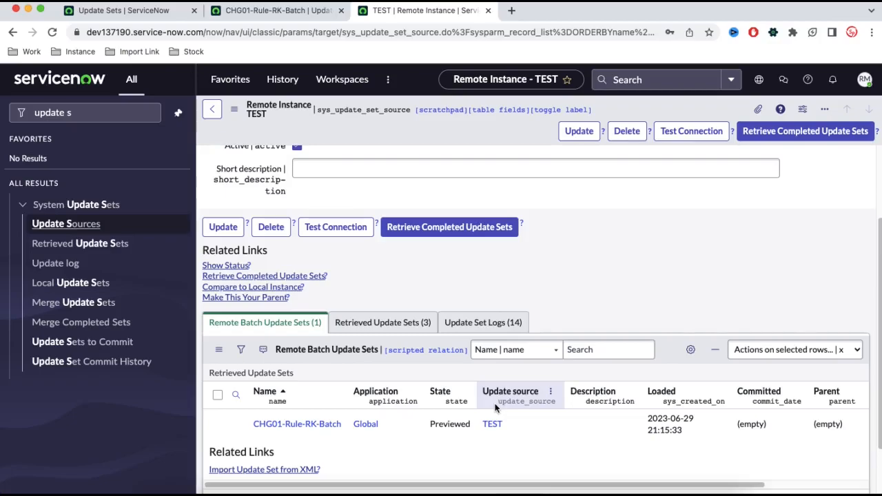
{"action": "left_click", "coordinate": [383, 323]}
{"action": "scroll", "coordinate": [441, 359], "scroll_direction": "down", "scroll_amount": 1}
{"action": "scroll", "coordinate": [458, 375], "scroll_direction": "down", "scroll_amount": 1}
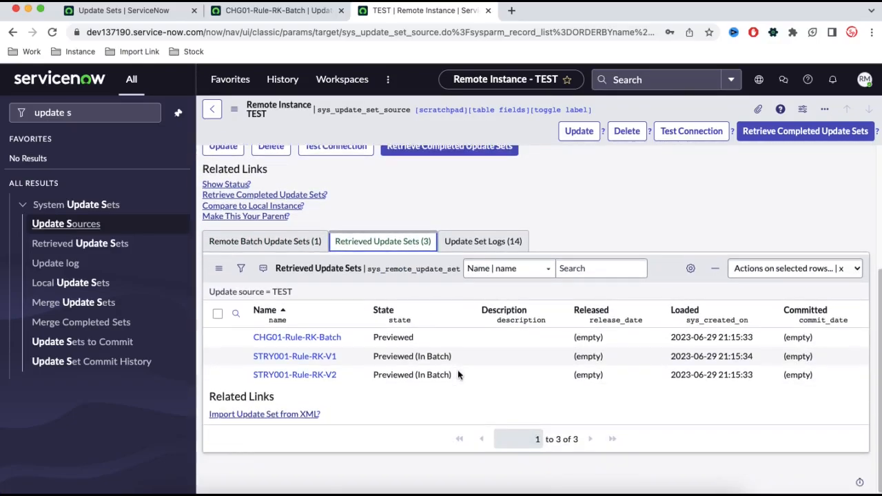
{"action": "left_click", "coordinate": [372, 342]}
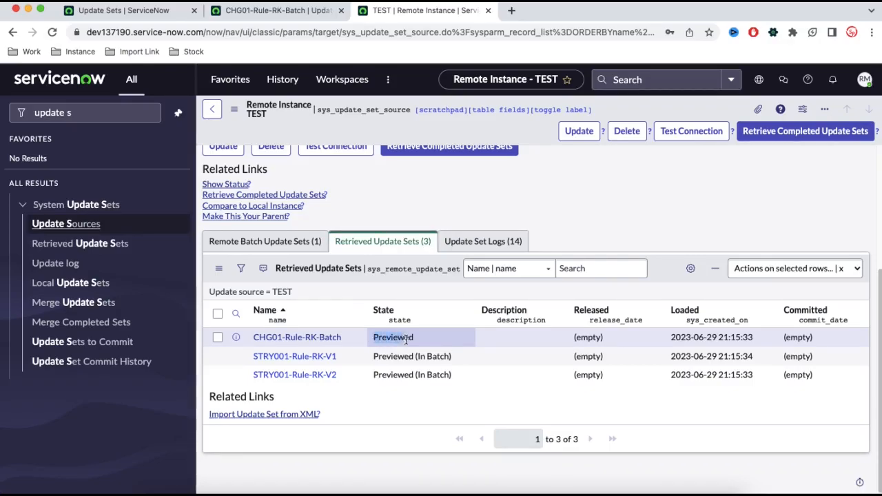
{"action": "double_click", "coordinate": [417, 338]}
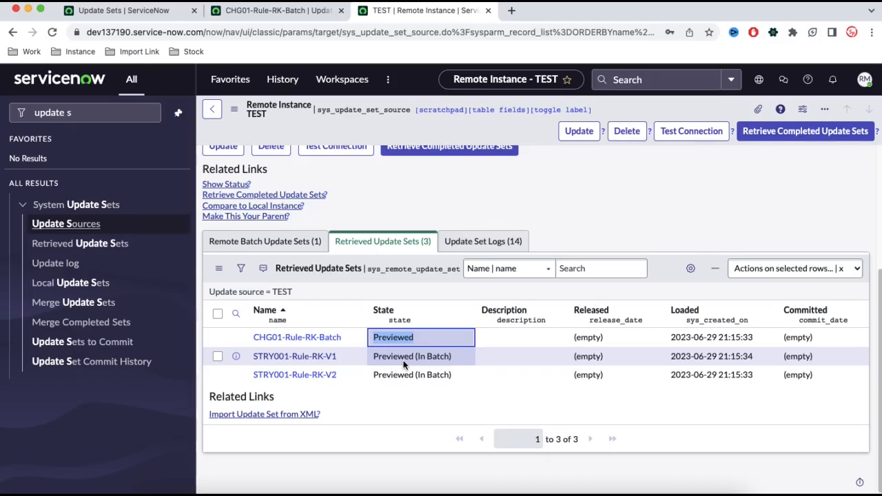
Step: Open the remote batch update set CHG01-Rule-RK-Batch in a new browser tab and run its preview again
{"action": "left_click", "coordinate": [265, 241]}
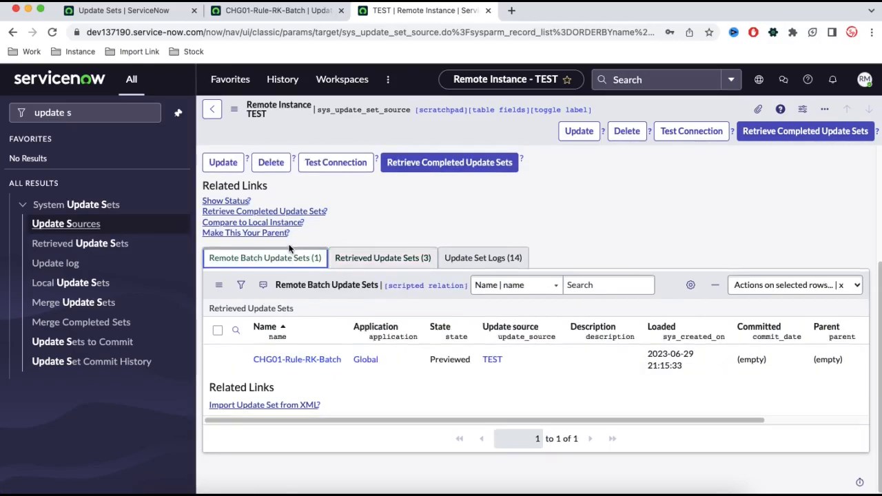
{"action": "left_click", "coordinate": [310, 360], "text": "super"}
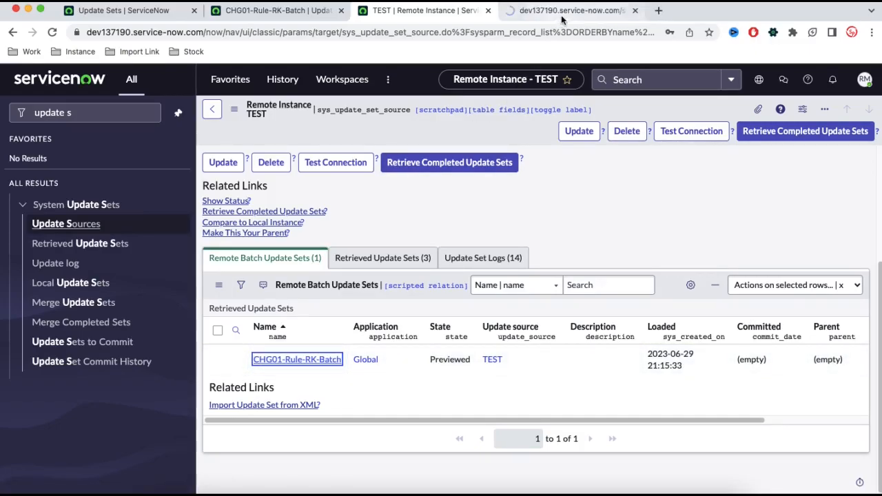
{"action": "left_click", "coordinate": [561, 15]}
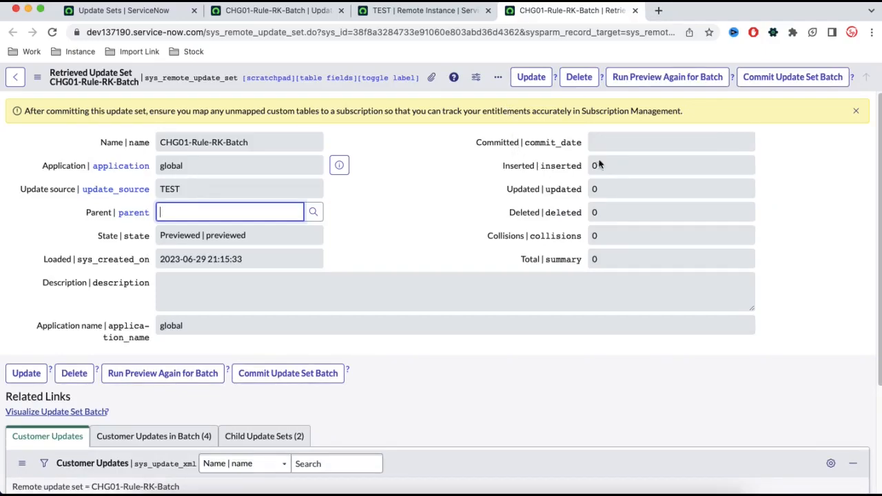
{"action": "left_click", "coordinate": [656, 79]}
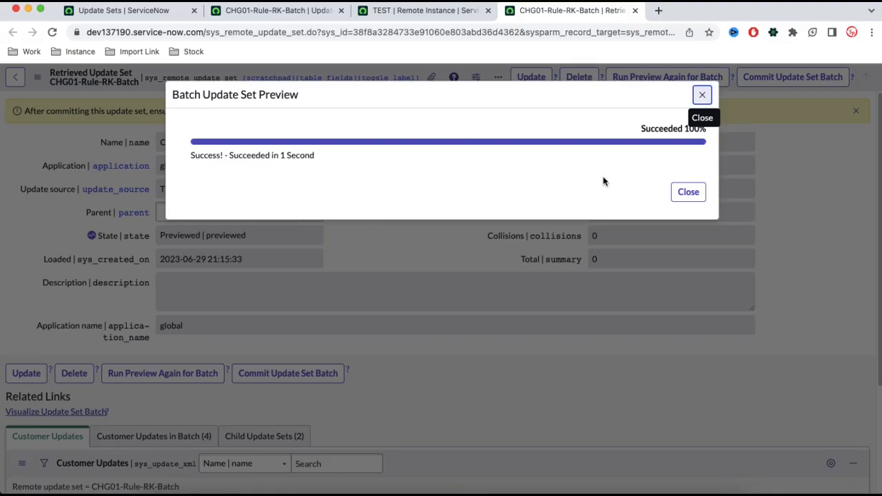
{"action": "left_click", "coordinate": [689, 192]}
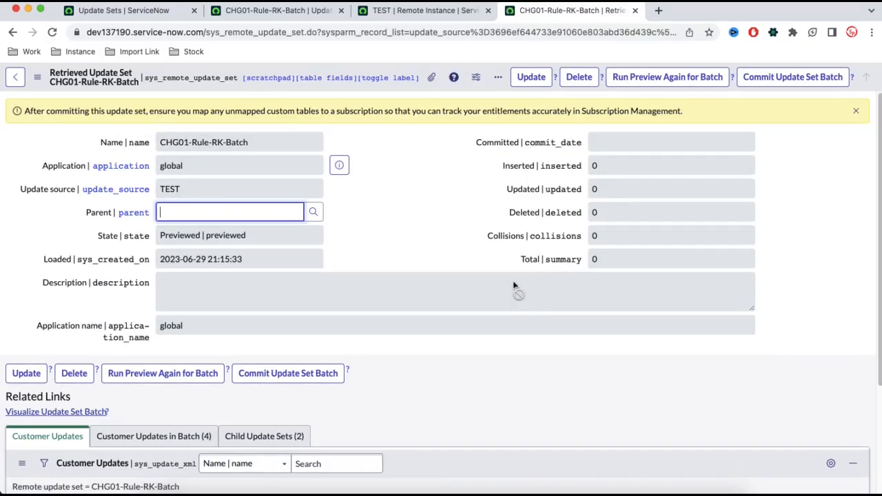
Step: Check the child update sets of the retrieved CHG01-Rule-RK-Batch and commit the update set batch
{"action": "scroll", "coordinate": [513, 281], "scroll_direction": "down", "scroll_amount": 2}
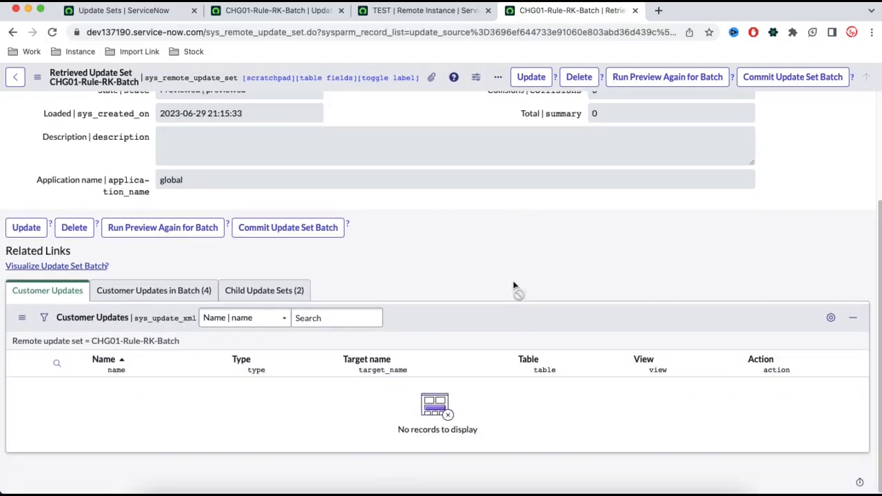
{"action": "left_click", "coordinate": [282, 292]}
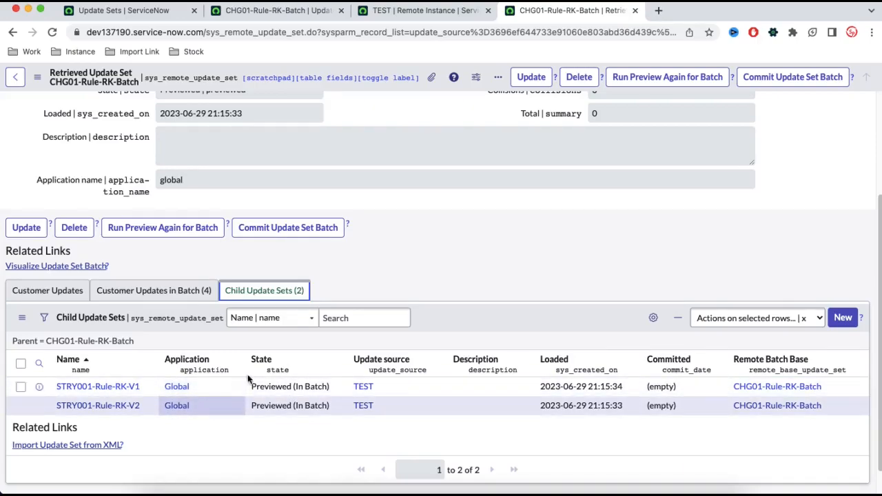
{"action": "scroll", "coordinate": [315, 359], "scroll_direction": "up", "scroll_amount": 1}
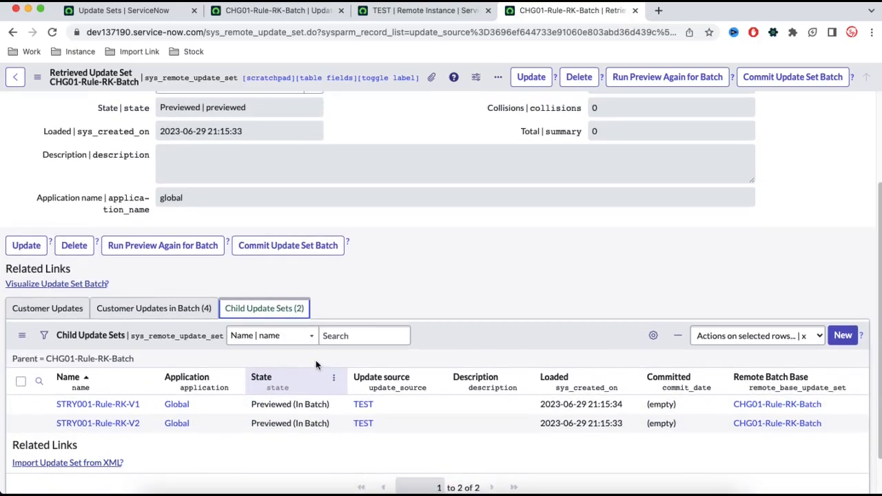
{"action": "scroll", "coordinate": [452, 224], "scroll_direction": "up", "scroll_amount": 3}
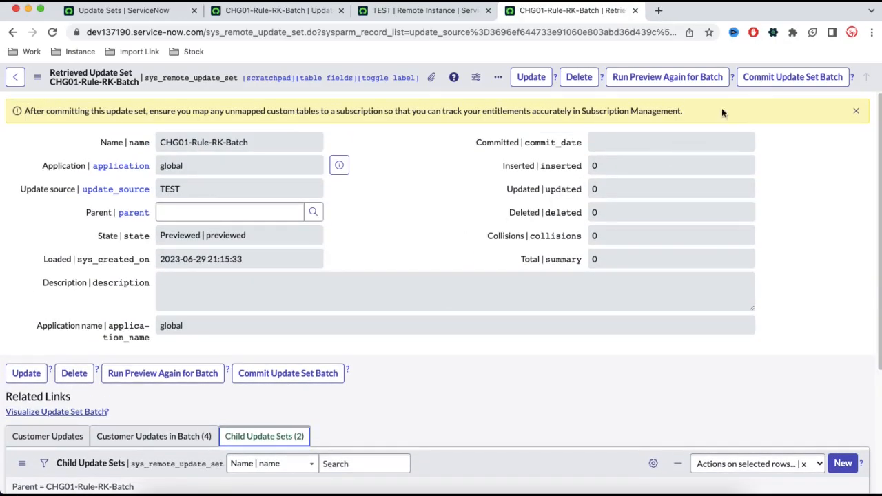
{"action": "left_click", "coordinate": [772, 78]}
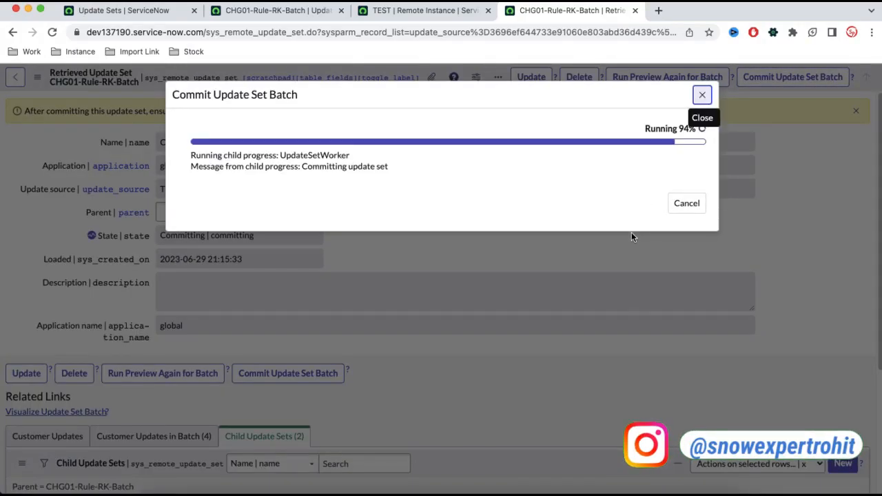
{"action": "left_click", "coordinate": [689, 191]}
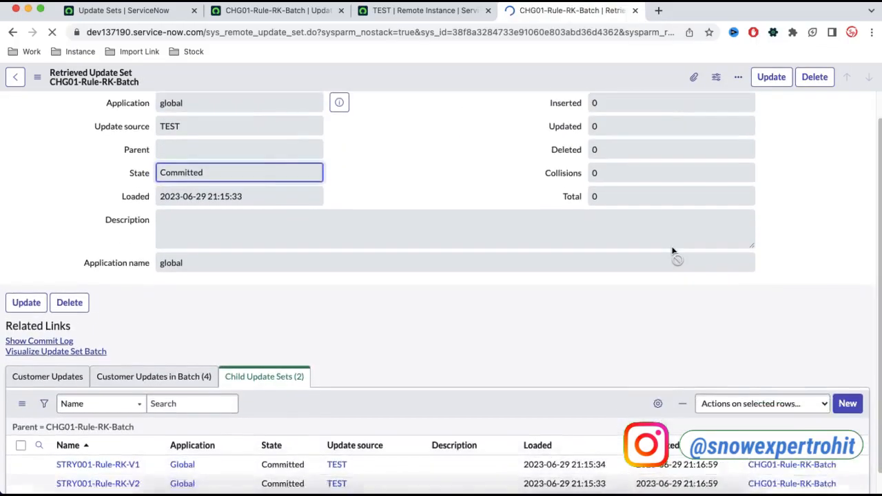
Step: Examine the commit state of the child update sets and the customer updates in the CHG01-Rule-RK-Batch batch
{"action": "scroll", "coordinate": [519, 305], "scroll_direction": "down", "scroll_amount": 2}
{"action": "left_click", "coordinate": [79, 380]}
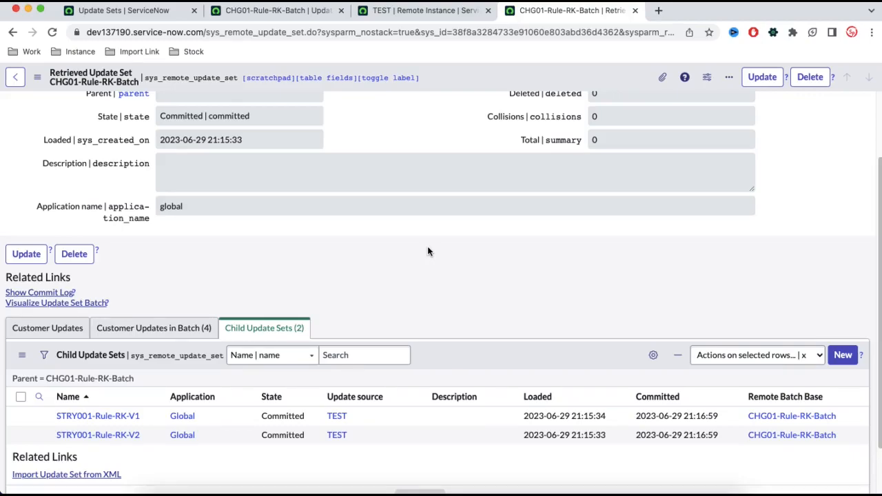
{"action": "left_click", "coordinate": [193, 333]}
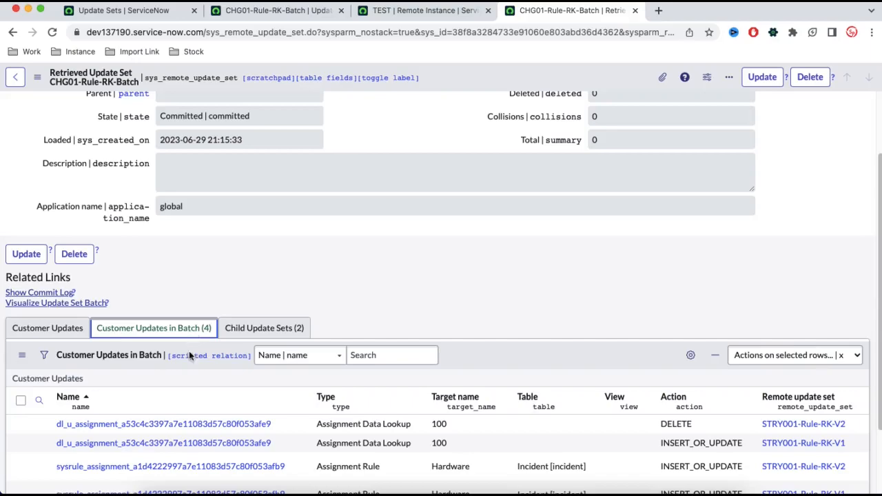
{"action": "scroll", "coordinate": [204, 444], "scroll_direction": "down", "scroll_amount": 2}
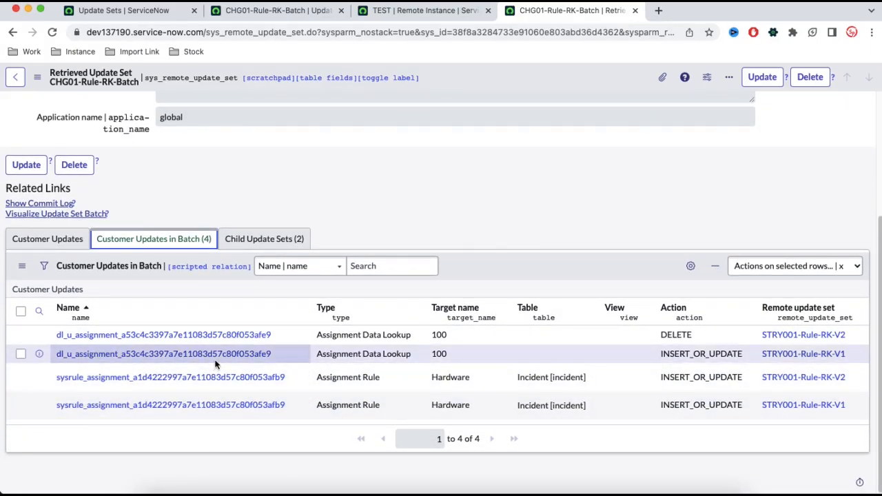
Step: Filter the third instance's navigator for "rules" and open the System Policy Assignment rules list in a new browser tab
{"action": "left_click", "coordinate": [390, 12]}
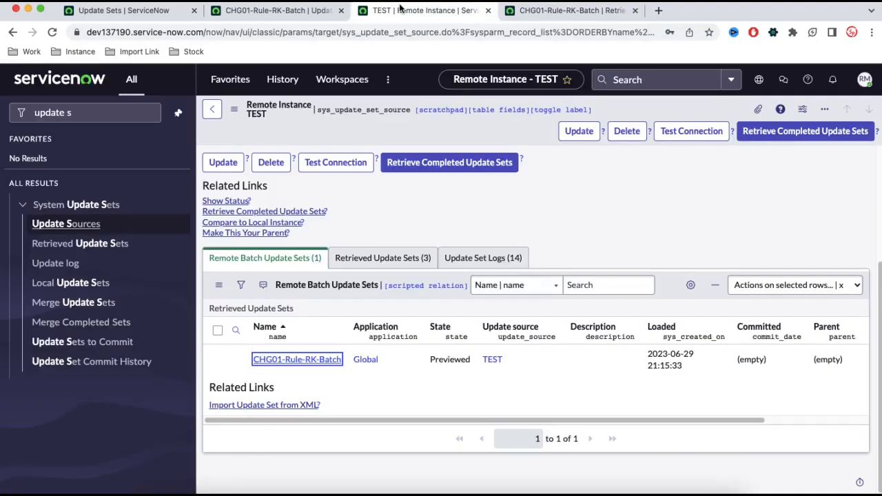
{"action": "left_click_drag", "start_coordinate": [108, 112], "coordinate": [2, 117]}
{"action": "type", "text": "rules"}
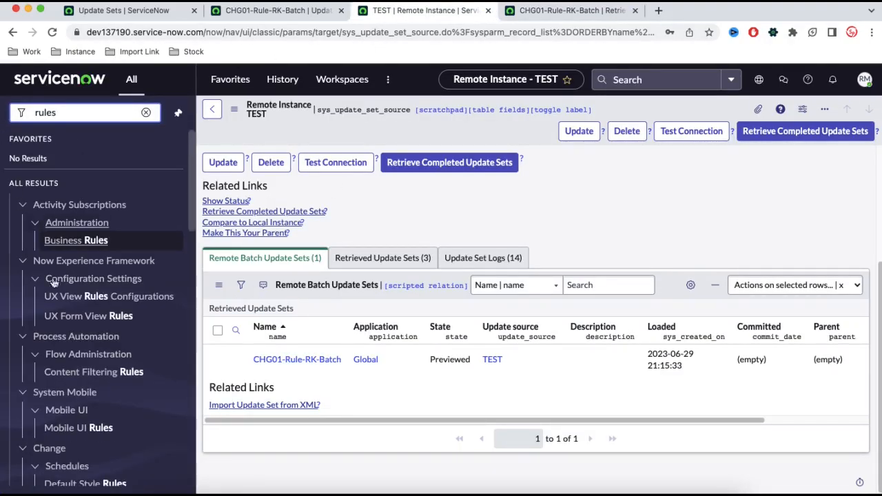
{"action": "scroll", "coordinate": [86, 331], "scroll_direction": "down", "scroll_amount": 4}
{"action": "scroll", "coordinate": [86, 331], "scroll_direction": "down", "scroll_amount": 5}
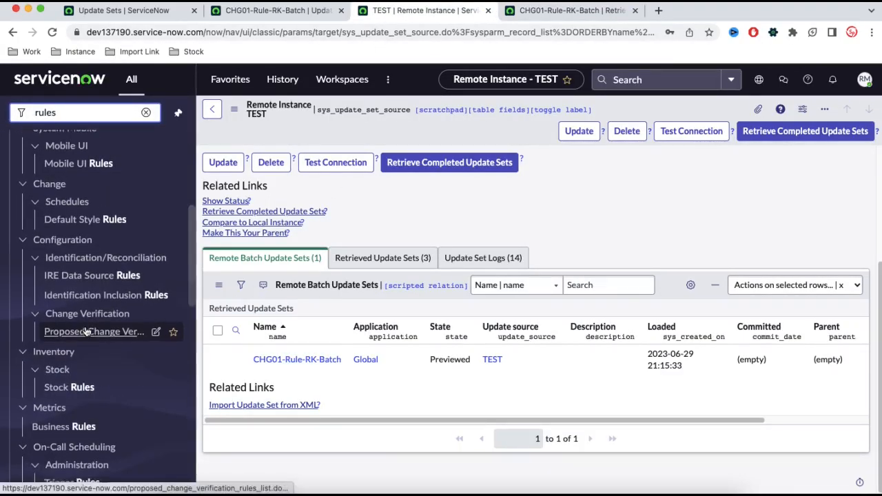
{"action": "scroll", "coordinate": [87, 331], "scroll_direction": "down", "scroll_amount": 3}
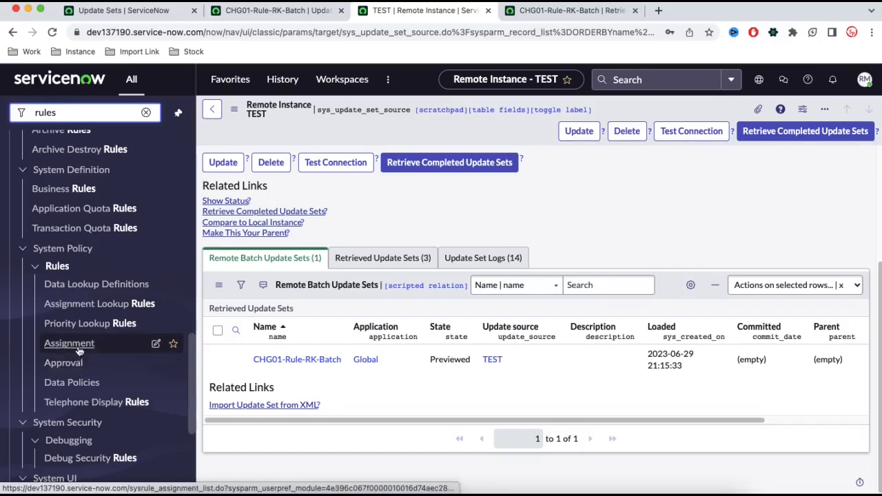
{"action": "left_click", "coordinate": [79, 351], "text": "super"}
{"action": "left_click", "coordinate": [700, 12]}
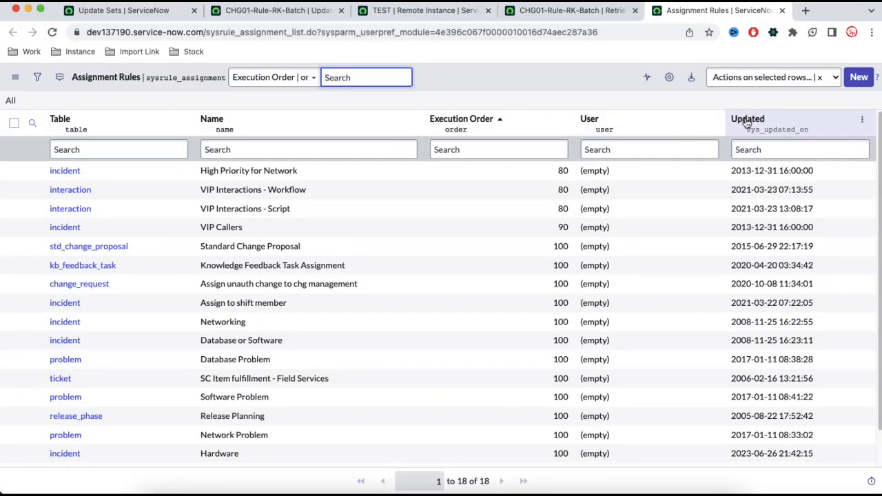
Step: Sort the assignment rules by most recently updated, open the Hardware incident rule, and view its Assign To settings
{"action": "left_click", "coordinate": [746, 121]}
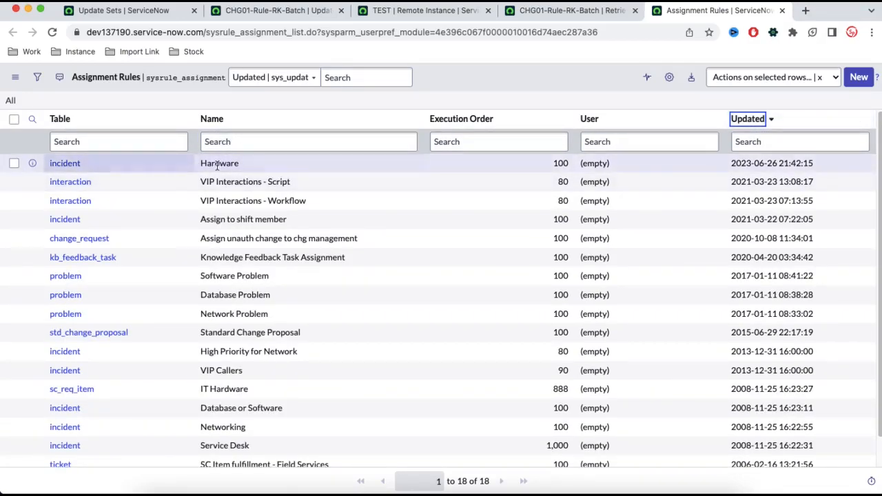
{"action": "left_click", "coordinate": [72, 164]}
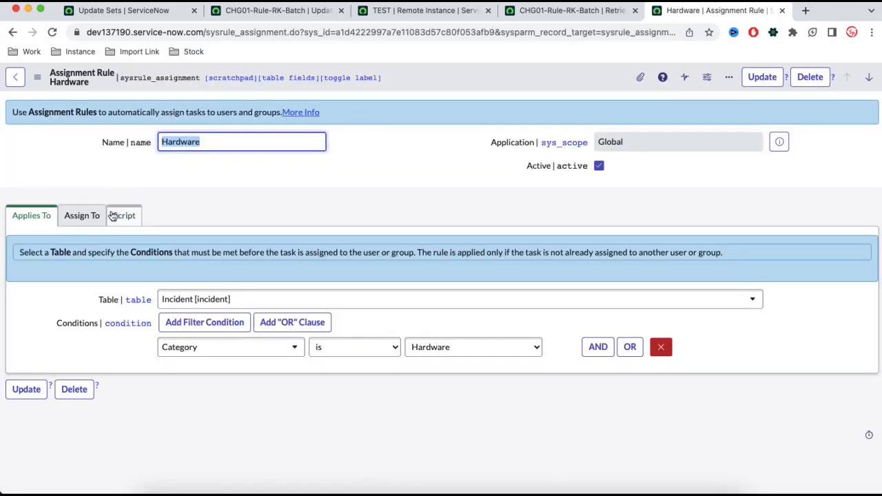
{"action": "left_click", "coordinate": [90, 220]}
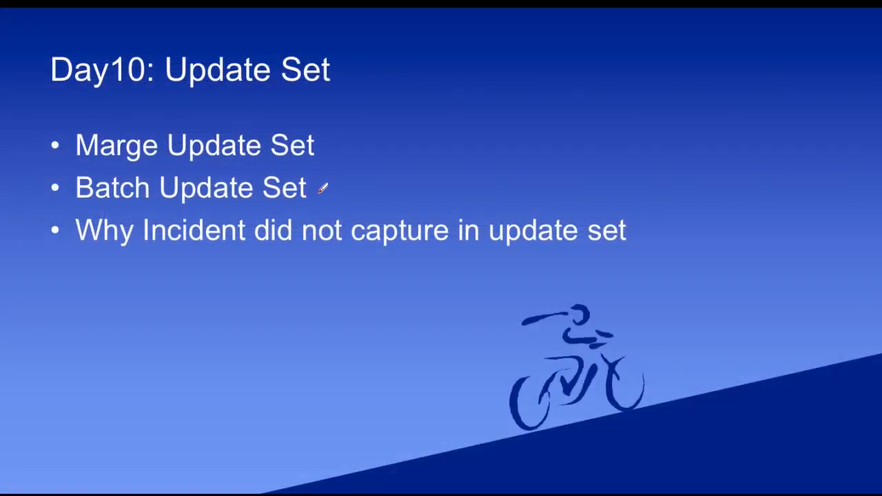
{"action": "left_click_drag", "start_coordinate": [318, 191], "coordinate": [358, 168]}
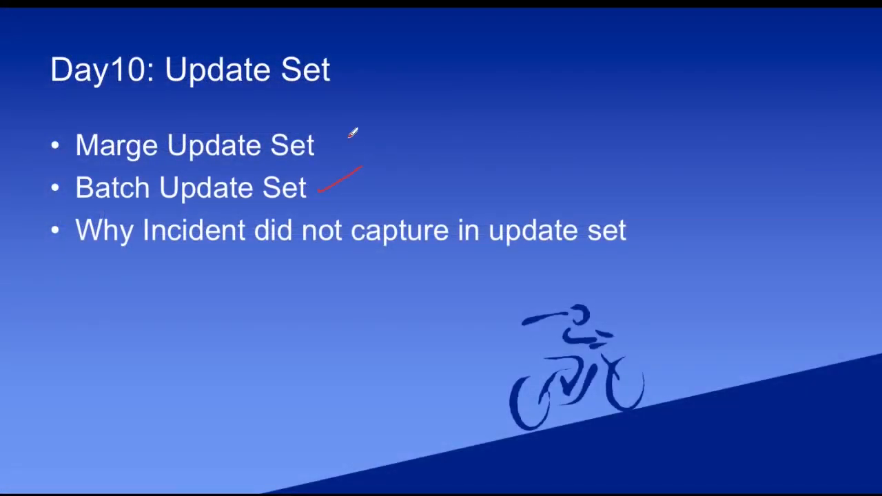
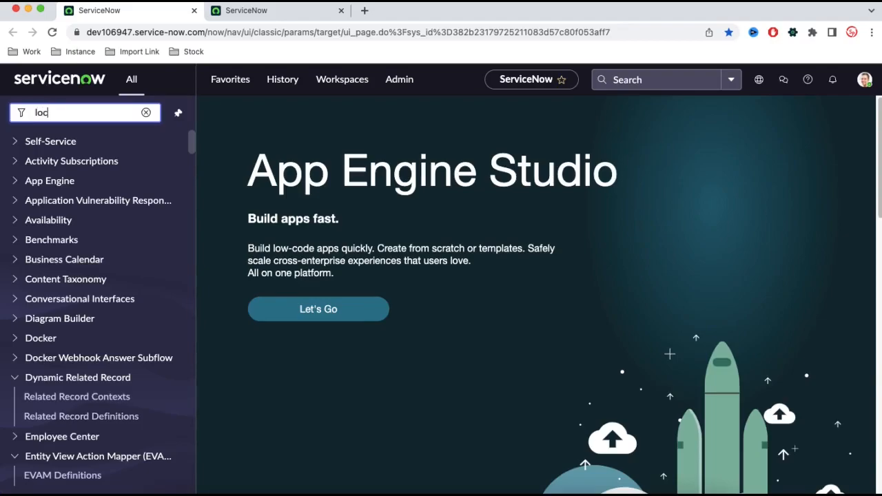
Step: Create a local update set named STRY002-Rule-RK-V1 in the Global application and make it the current update set
{"action": "type", "text": "al u"}
{"action": "left_click", "coordinate": [77, 232]}
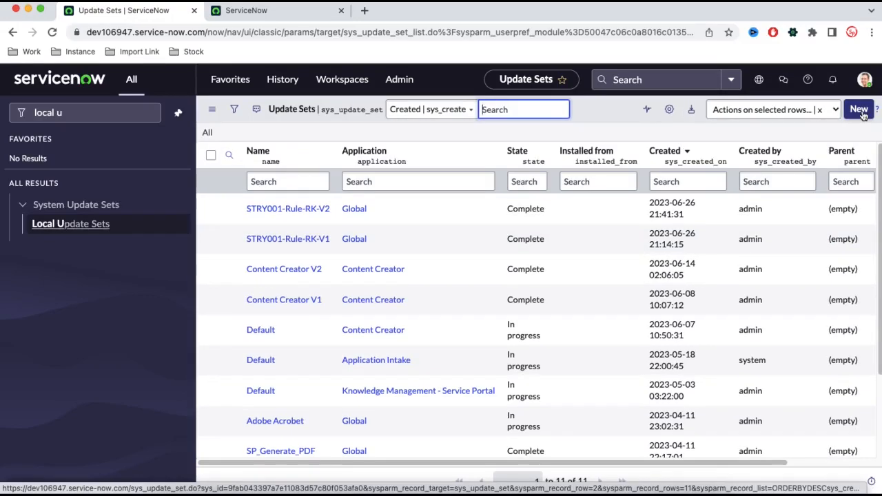
{"action": "left_click", "coordinate": [863, 116]}
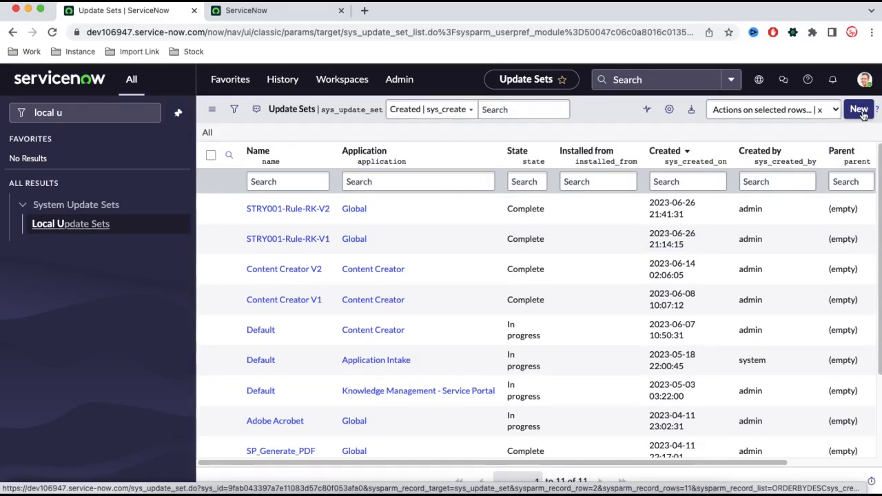
{"action": "left_click", "coordinate": [863, 115]}
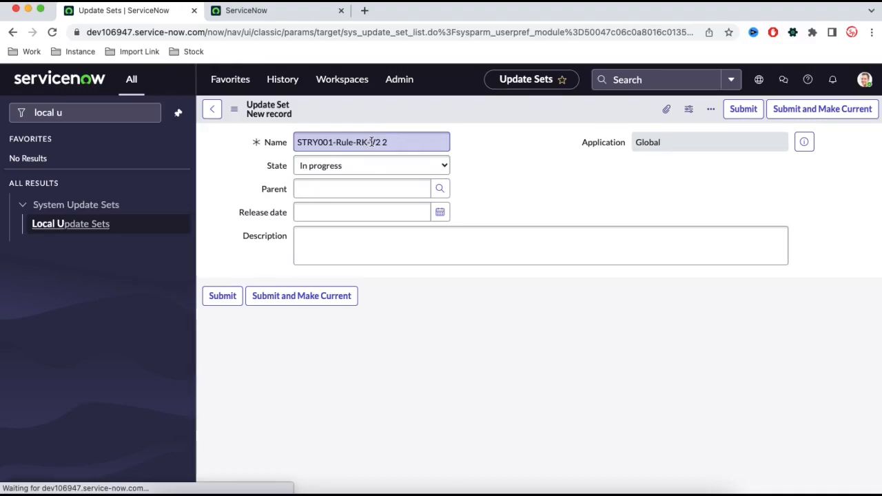
{"action": "left_click", "coordinate": [331, 142]}
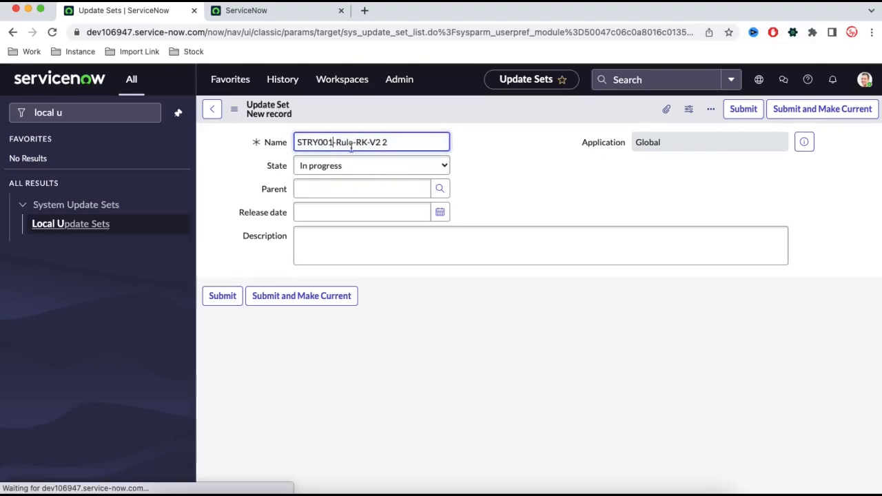
{"action": "key", "text": "BackSpace"}
{"action": "type", "text": "2"}
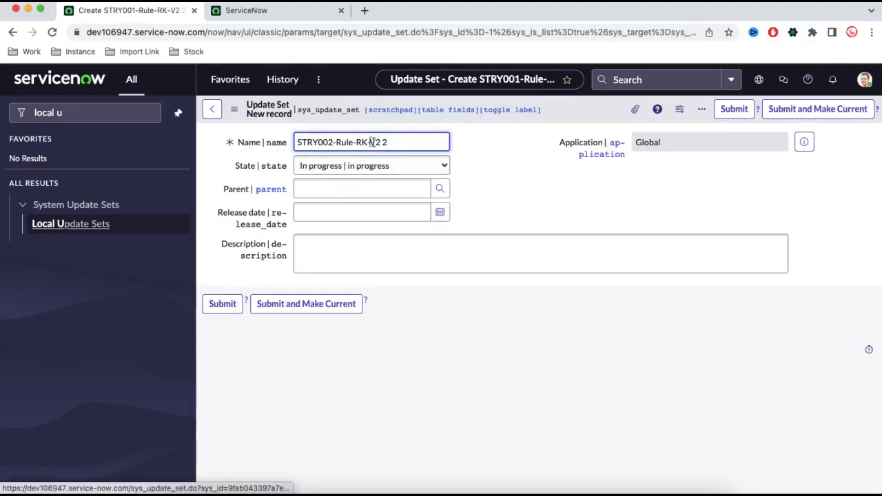
{"action": "type", "text": "V1"}
{"action": "left_click", "coordinate": [338, 303]}
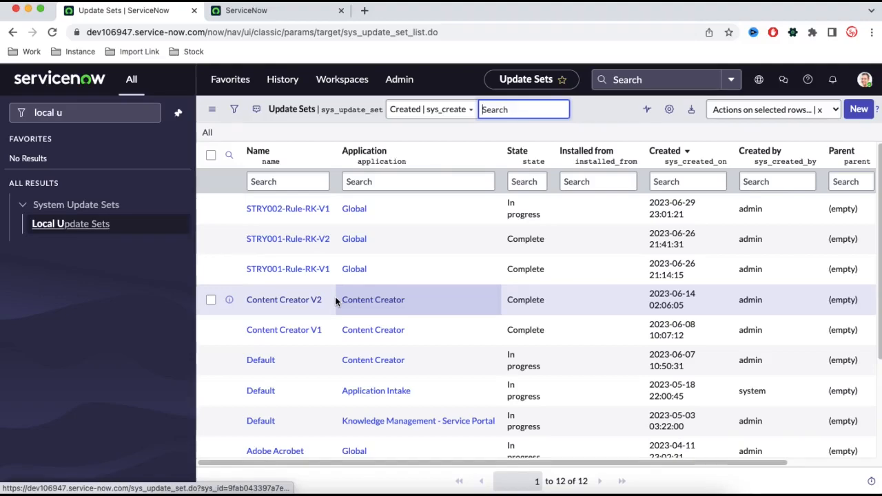
Step: Filter the navigator for "sla" and open the Service Level Management SLA Definitions list in a new browser tab
{"action": "left_click_drag", "start_coordinate": [106, 116], "coordinate": [1, 117]}
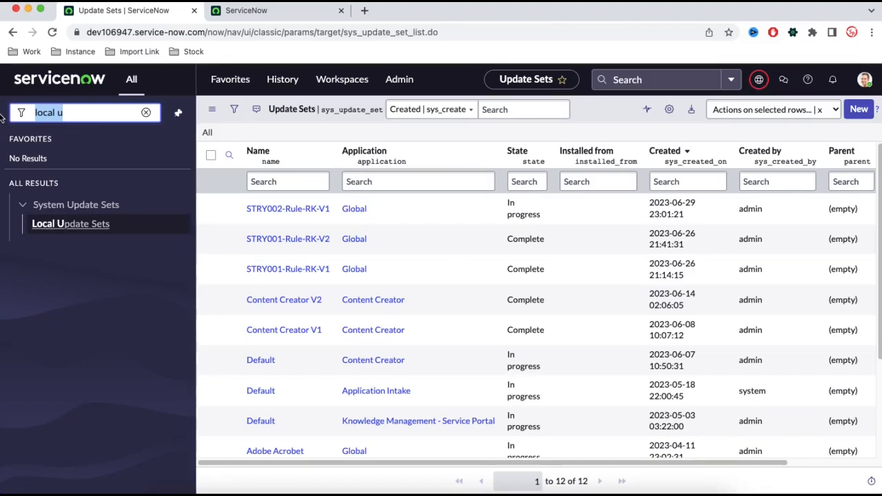
{"action": "type", "text": "sla"}
{"action": "scroll", "coordinate": [121, 336], "scroll_direction": "down", "scroll_amount": 1}
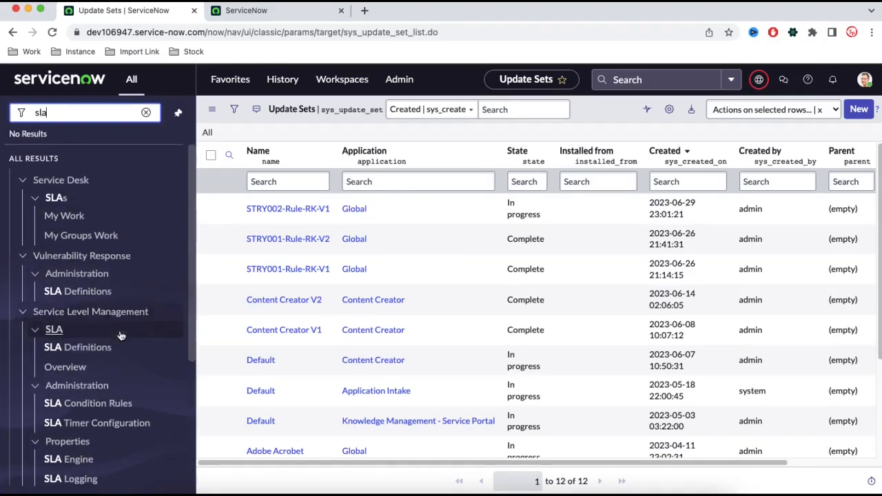
{"action": "scroll", "coordinate": [121, 335], "scroll_direction": "down", "scroll_amount": 3}
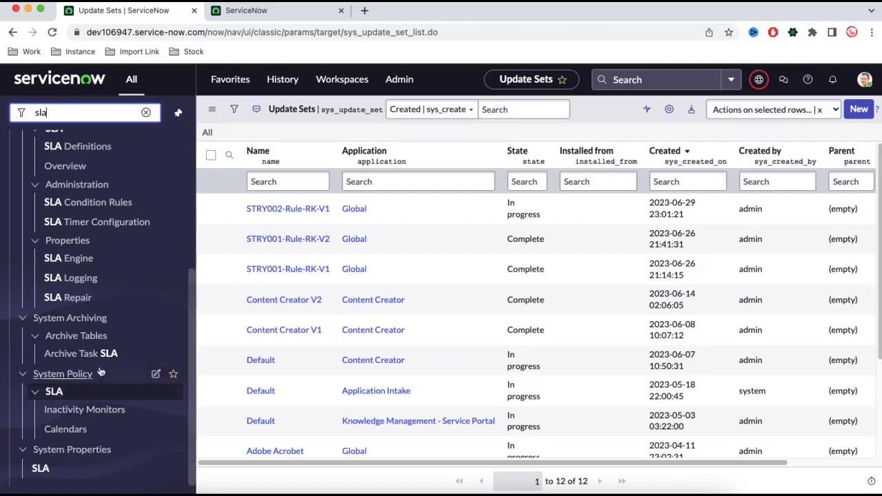
{"action": "scroll", "coordinate": [100, 372], "scroll_direction": "up", "scroll_amount": 2}
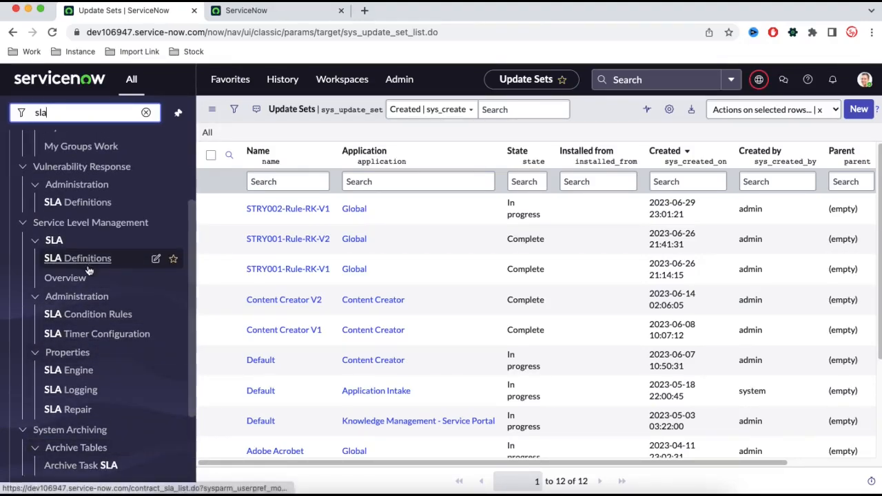
{"action": "left_click", "coordinate": [87, 265], "text": "super"}
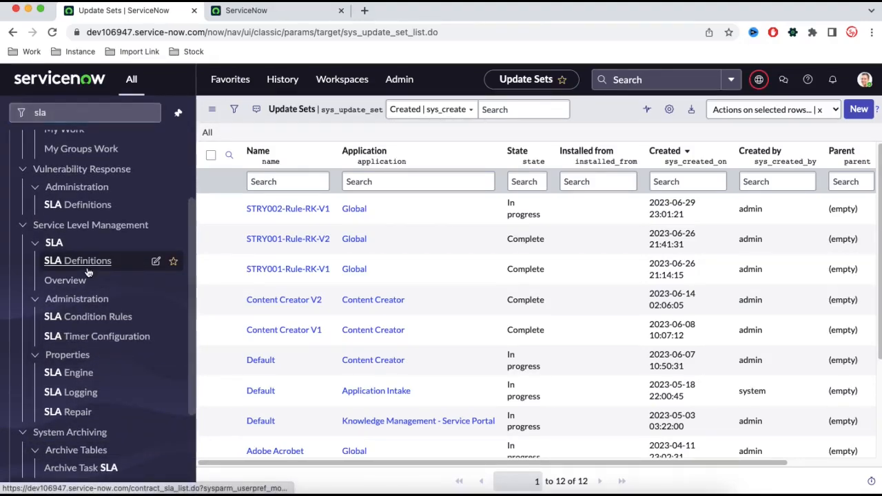
{"action": "left_click", "coordinate": [289, 16]}
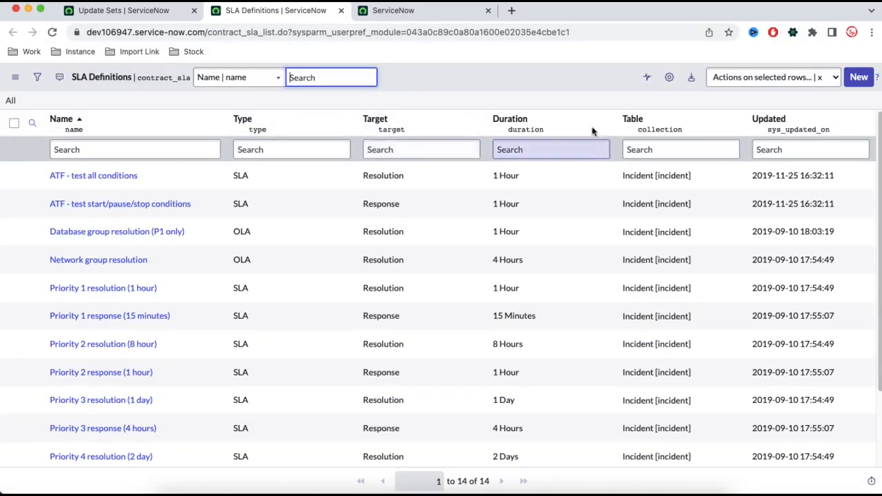
Step: Add the Active column to the SLA Definitions list
{"action": "left_click", "coordinate": [669, 78]}
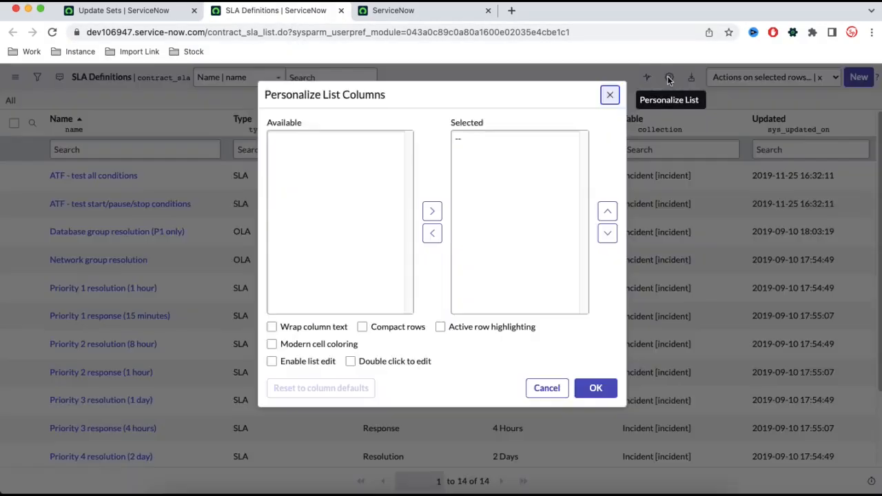
{"action": "left_click", "coordinate": [302, 186]}
{"action": "left_click_drag", "start_coordinate": [284, 139], "coordinate": [535, 228]}
{"action": "left_click", "coordinate": [596, 388]}
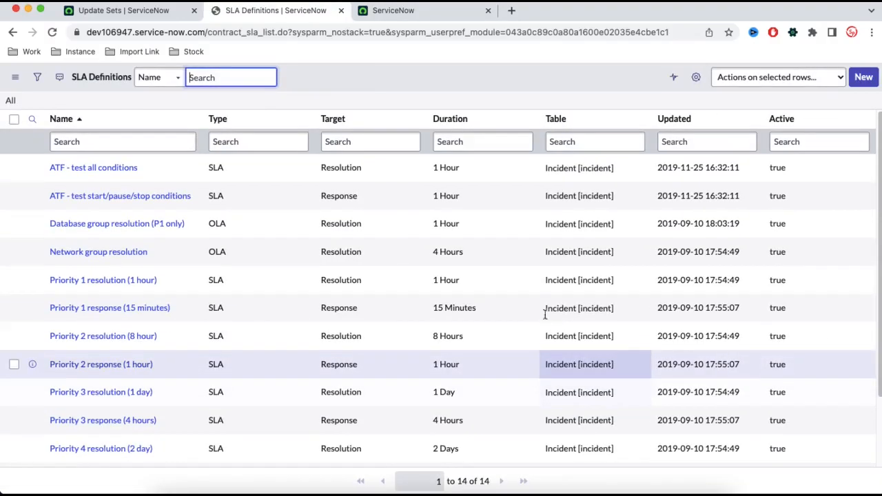
Step: Set Active to false for the Database group resolution (P1 only) SLA definition directly in the list
{"action": "left_click", "coordinate": [791, 176]}
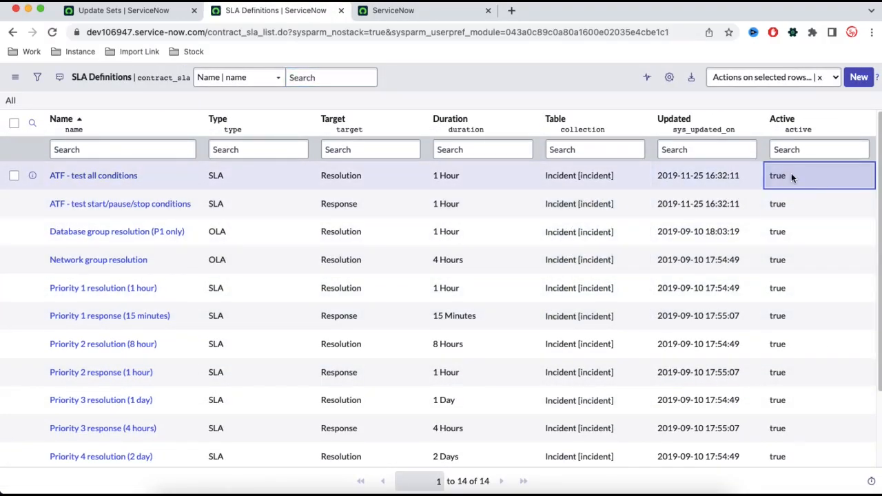
{"action": "key", "text": "shift+Down"}
{"action": "key", "text": "shift+Down"}
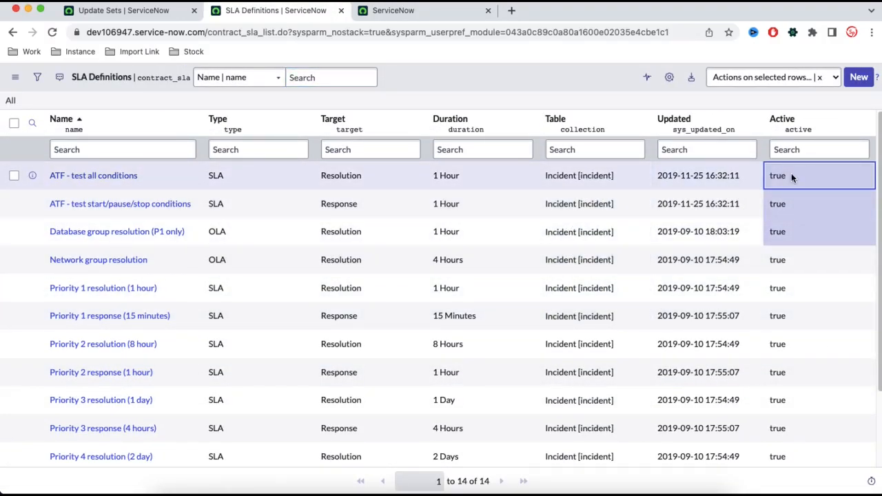
{"action": "double_click", "coordinate": [792, 177]}
{"action": "left_click", "coordinate": [792, 177]}
{"action": "left_click", "coordinate": [789, 191]}
{"action": "left_click", "coordinate": [877, 178]}
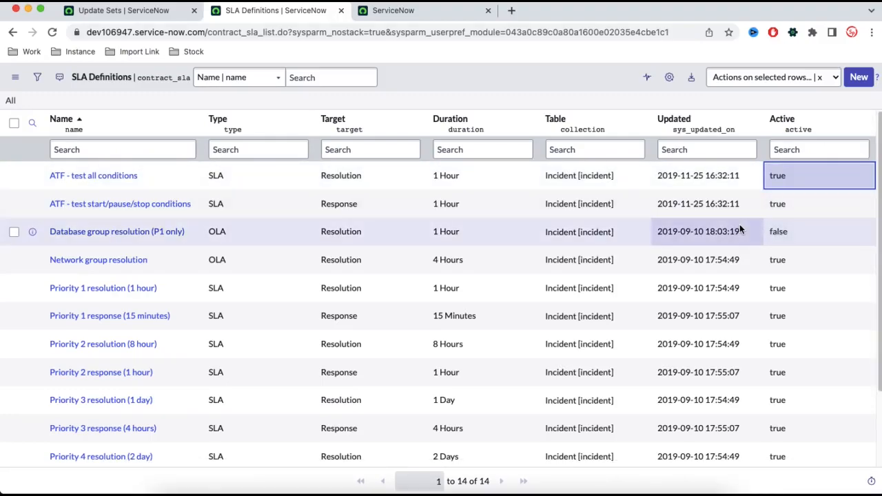
Step: Set Active to false for the Network group resolution SLA definition in the list
{"action": "left_click", "coordinate": [791, 259]}
{"action": "left_click", "coordinate": [791, 259]}
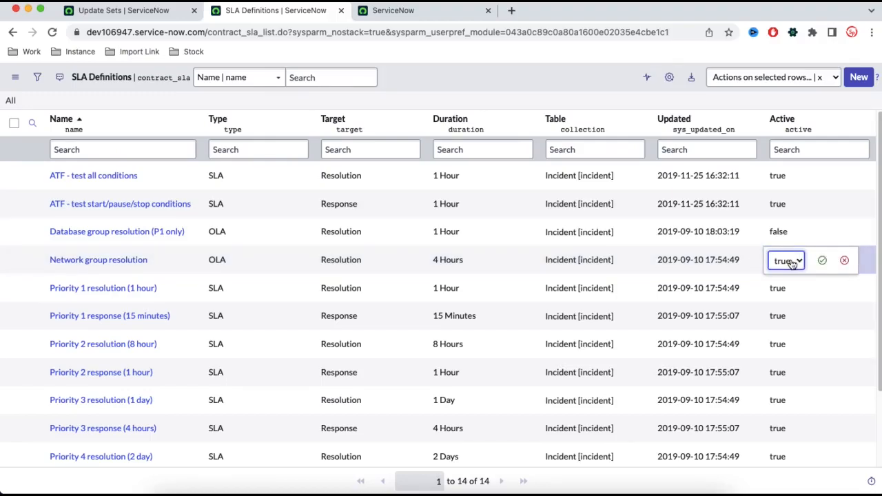
{"action": "left_click", "coordinate": [789, 262]}
{"action": "left_click", "coordinate": [786, 274]}
{"action": "left_click", "coordinate": [821, 260]}
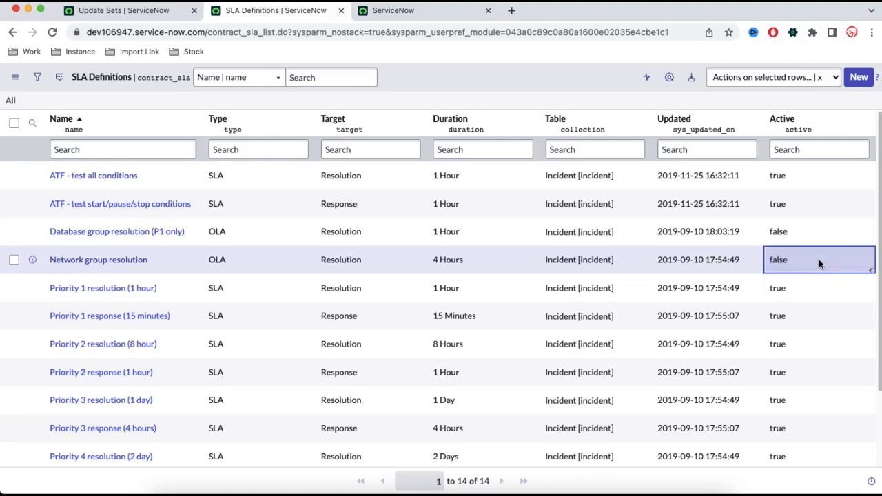
Step: Set Active to false for the Priority 1 resolution (1 hour) SLA definition in the list
{"action": "left_click", "coordinate": [801, 282]}
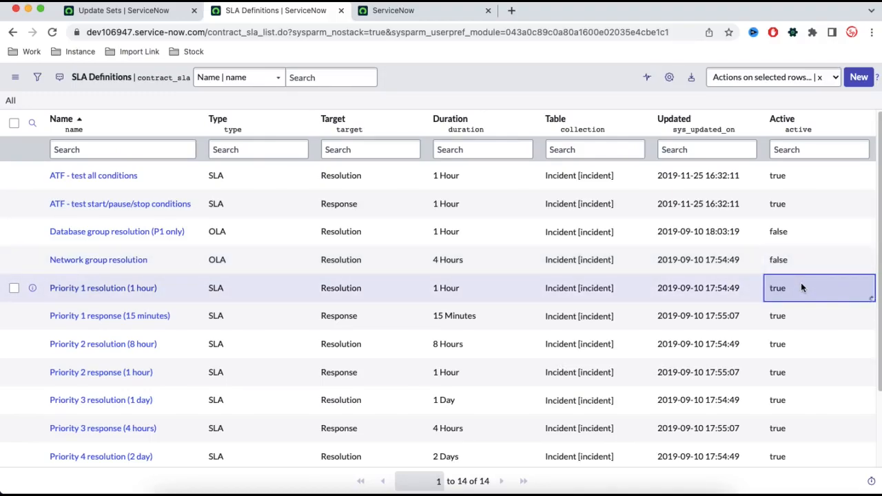
{"action": "left_click", "coordinate": [801, 283]}
{"action": "left_click", "coordinate": [801, 288]}
{"action": "left_click", "coordinate": [788, 304]}
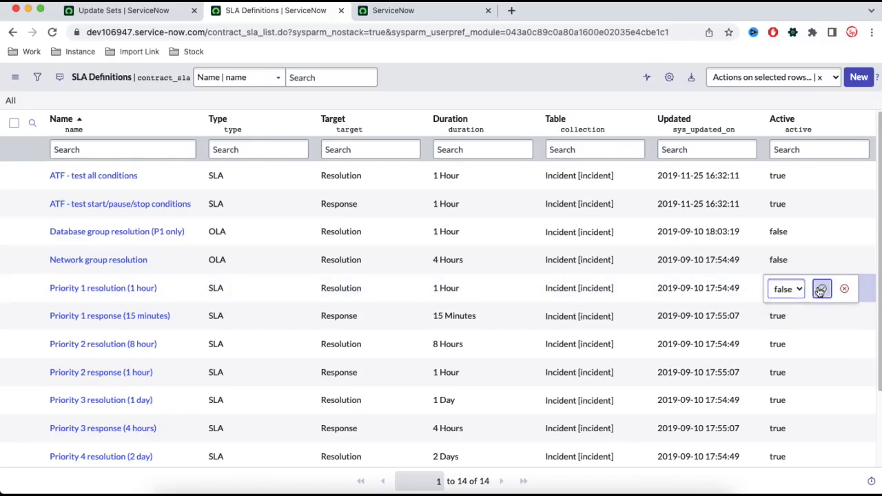
{"action": "left_click", "coordinate": [822, 288]}
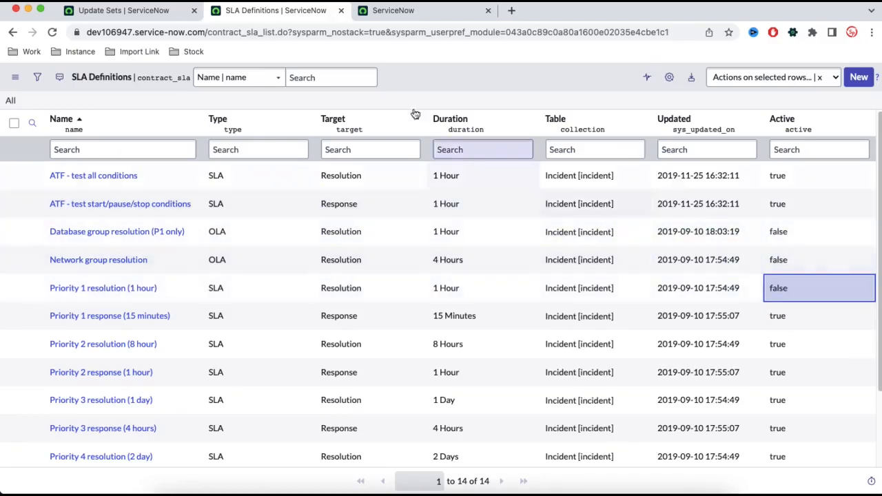
Step: Open the STRY002-Rule-RK-V1 update set and check its captured customer updates
{"action": "left_click", "coordinate": [172, 12]}
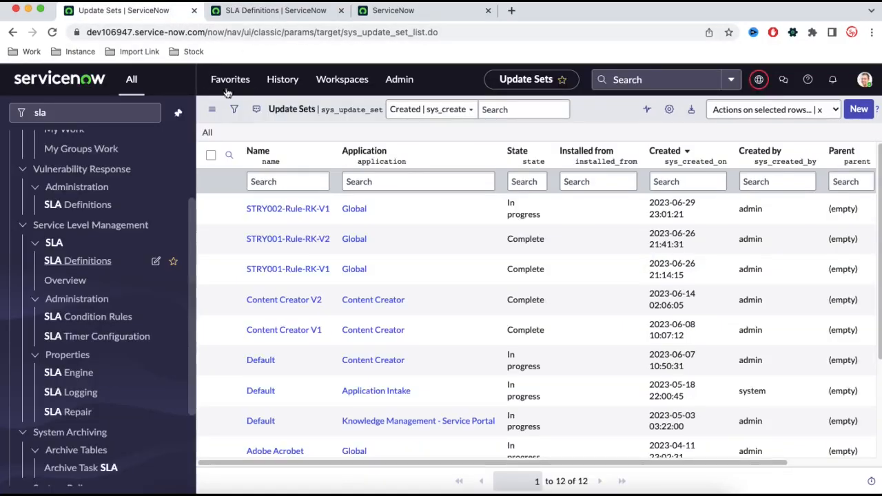
{"action": "left_click", "coordinate": [282, 216]}
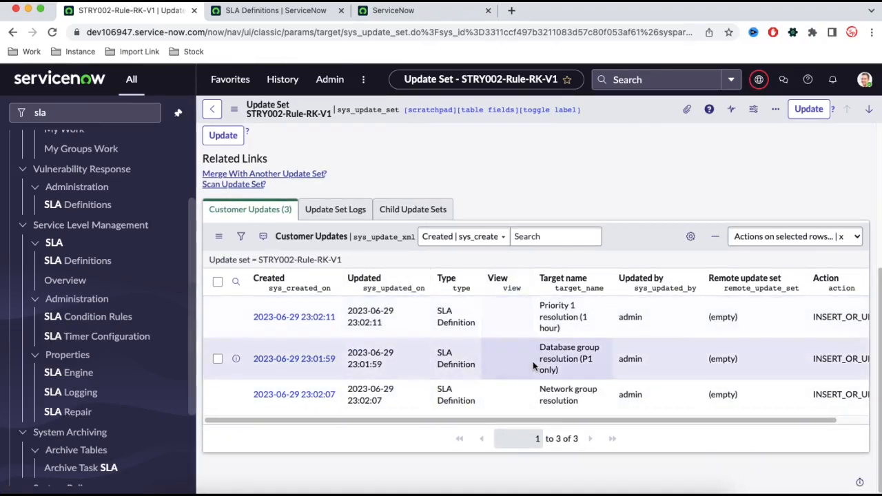
Step: Create another local update set named STRY002-Rule-RK-V2 and make it the current update set
{"action": "left_click", "coordinate": [27, 113]}
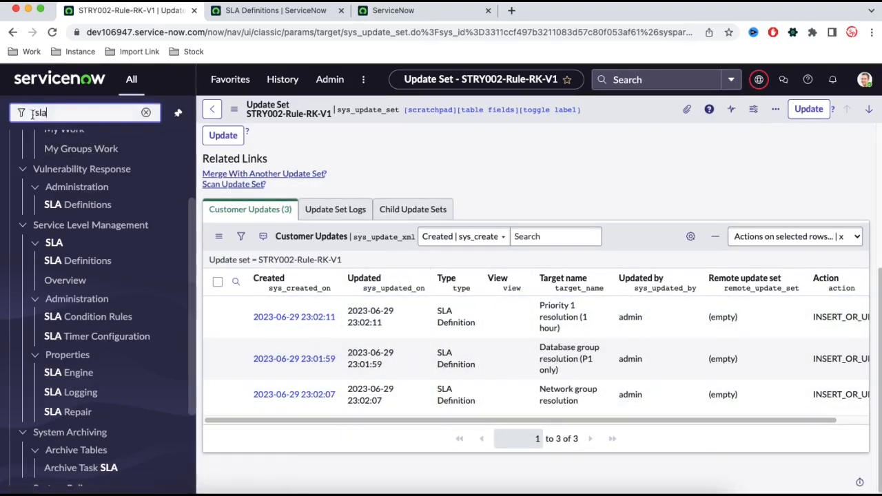
{"action": "type", "text": "local u"}
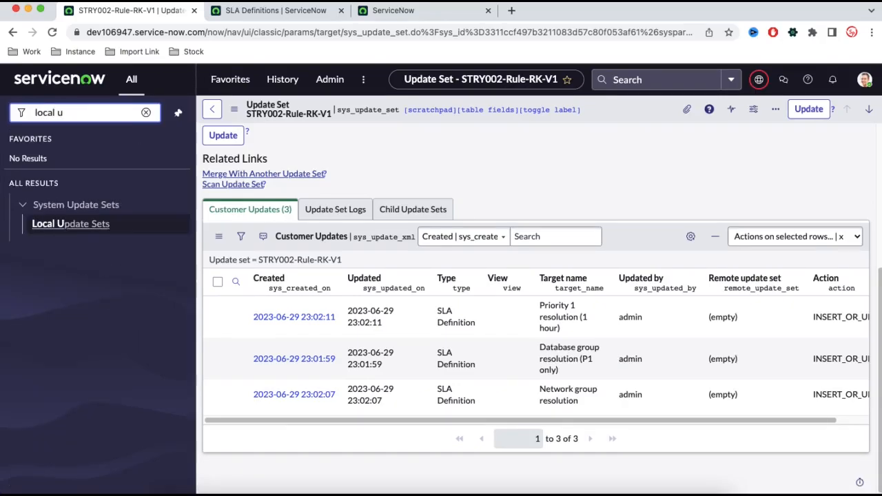
{"action": "left_click", "coordinate": [77, 227]}
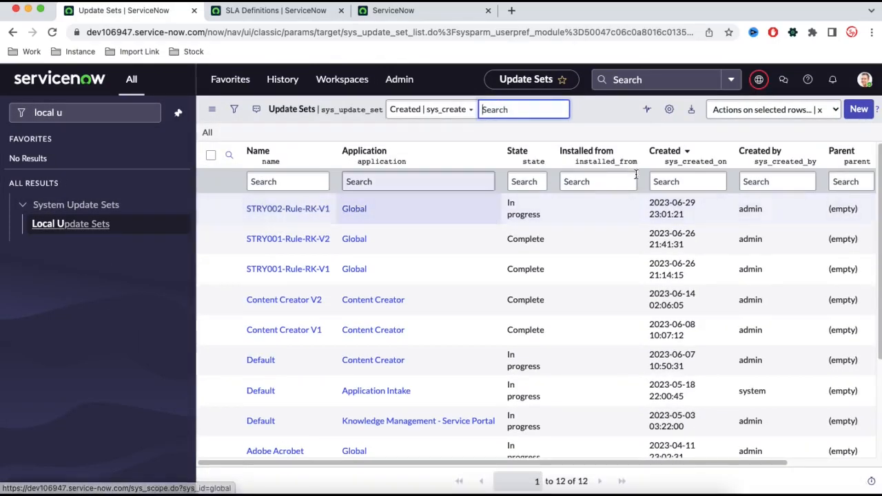
{"action": "left_click", "coordinate": [859, 117]}
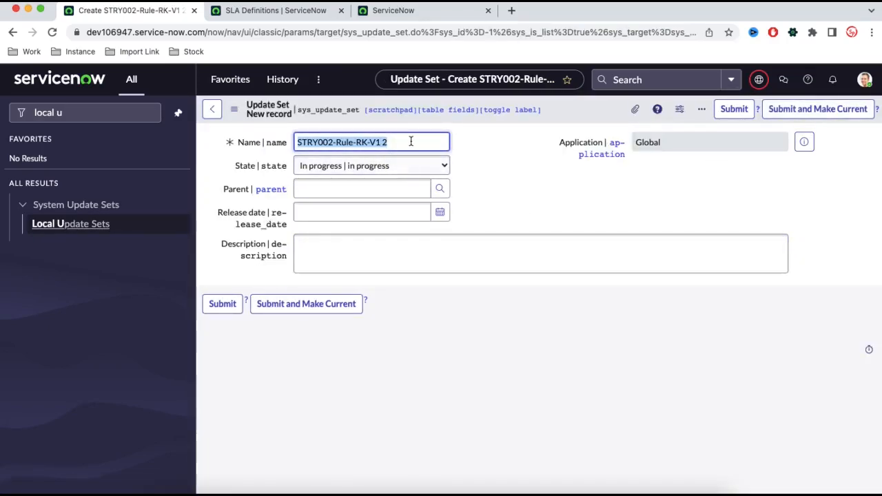
{"action": "left_click", "coordinate": [411, 141]}
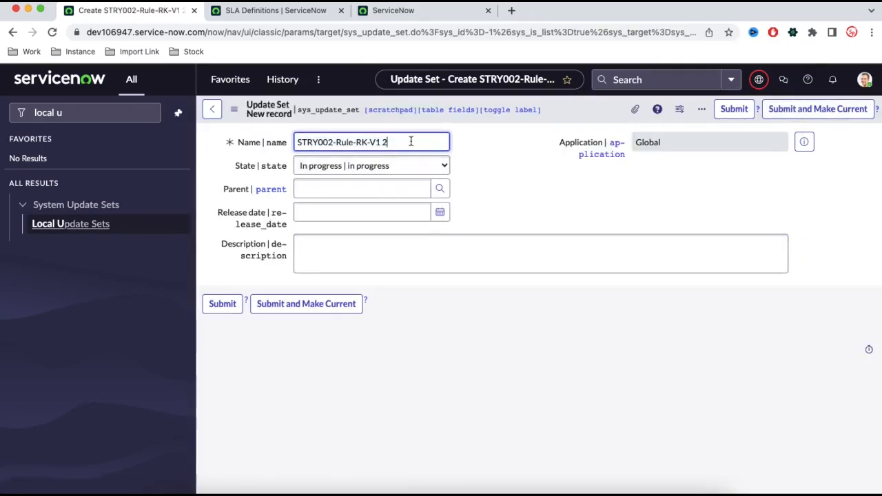
{"action": "key", "text": "Left"}
{"action": "left_click", "coordinate": [317, 304]}
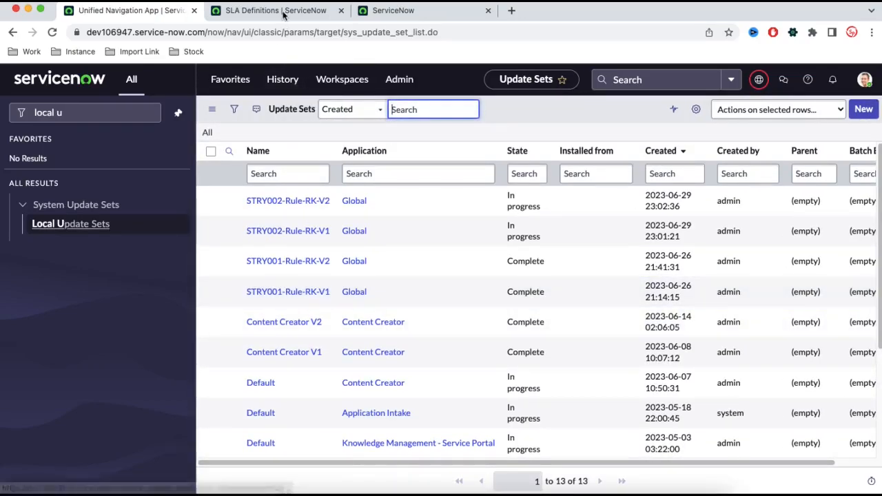
Step: Return to the SLA Definitions list and set Active to true for Priority 1 resolution (1 hour)
{"action": "left_click", "coordinate": [284, 13]}
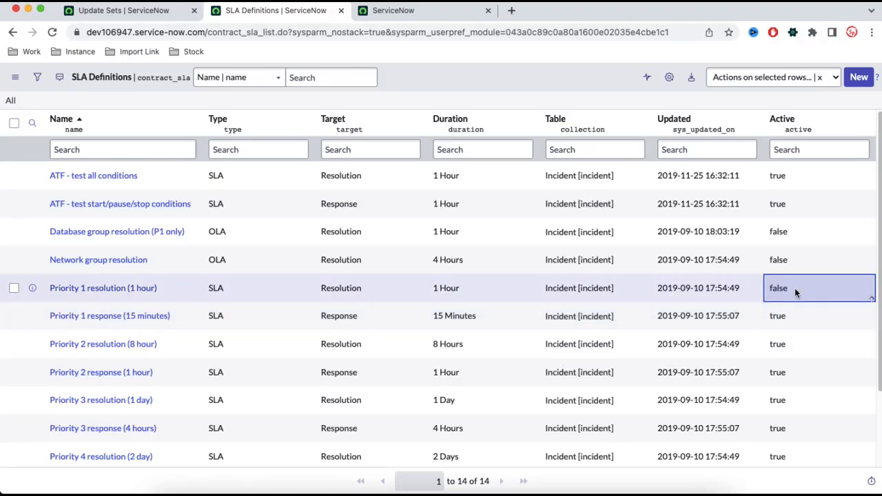
{"action": "double_click", "coordinate": [795, 288]}
{"action": "left_click", "coordinate": [786, 288]}
{"action": "left_click", "coordinate": [792, 275]}
{"action": "left_click", "coordinate": [819, 287]}
Step: Set Active to false for the Priority 1 response (15 minutes) SLA definition in the list
{"action": "left_click", "coordinate": [806, 318]}
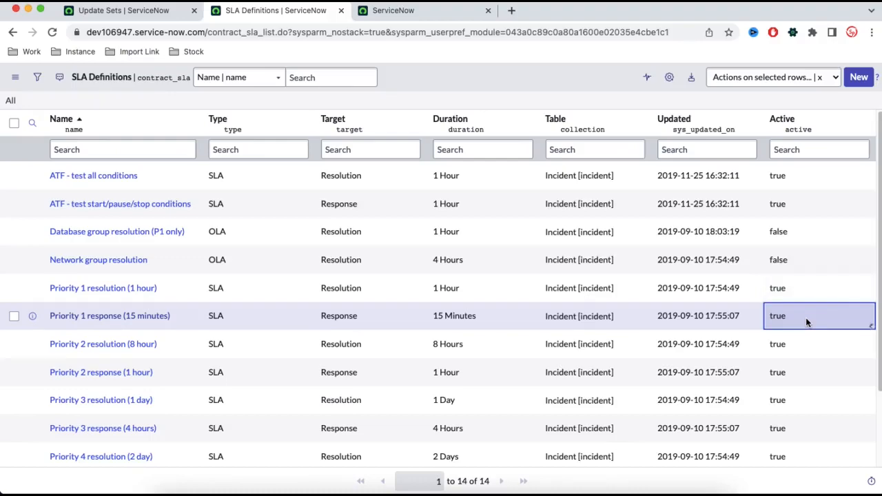
{"action": "double_click", "coordinate": [806, 317]}
{"action": "left_click", "coordinate": [799, 317]}
{"action": "left_click", "coordinate": [786, 330]}
{"action": "left_click", "coordinate": [819, 315]}
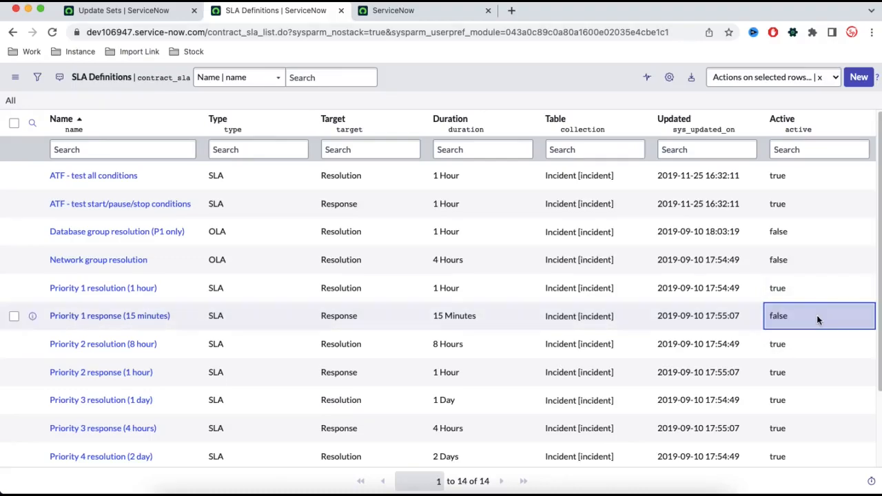
Step: Set Active to false for the Priority 2 resolution (8 hour) SLA definition in the list
{"action": "left_click", "coordinate": [809, 342]}
{"action": "double_click", "coordinate": [810, 344]}
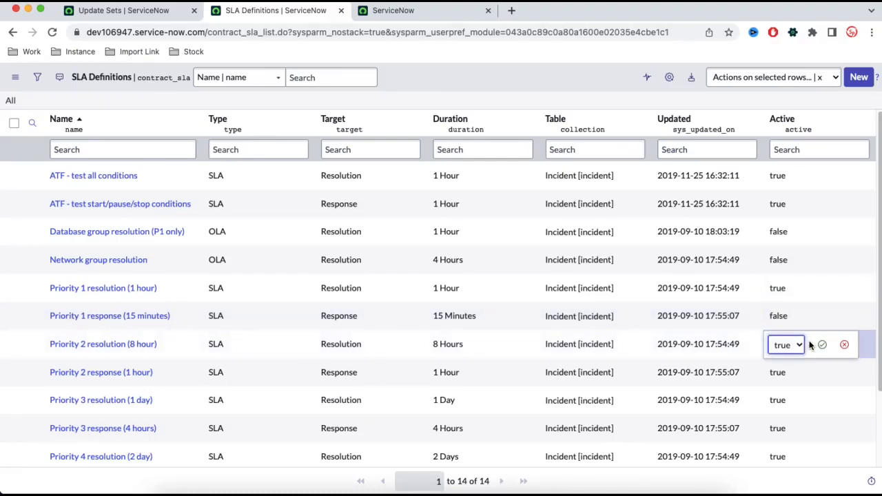
{"action": "left_click", "coordinate": [798, 345]}
{"action": "left_click", "coordinate": [783, 357]}
{"action": "left_click", "coordinate": [822, 345]}
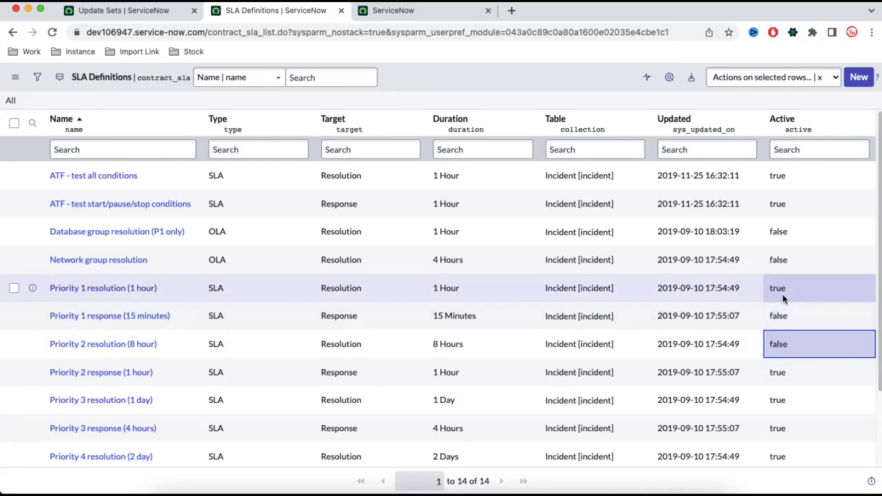
{"action": "left_click", "coordinate": [786, 290]}
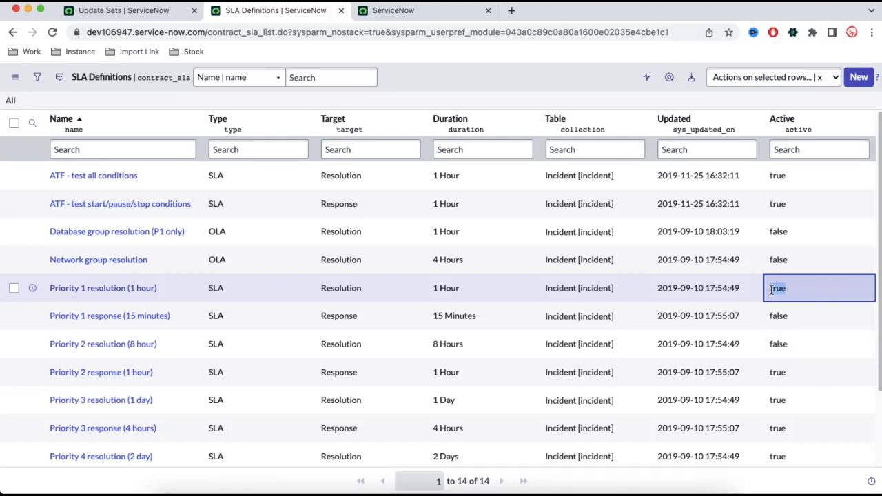
Step: Open the STRY002-Rule-RK-V2 and STRY002-Rule-RK-V1 update sets separately and review the customer updates captured in each
{"action": "left_click", "coordinate": [124, 10]}
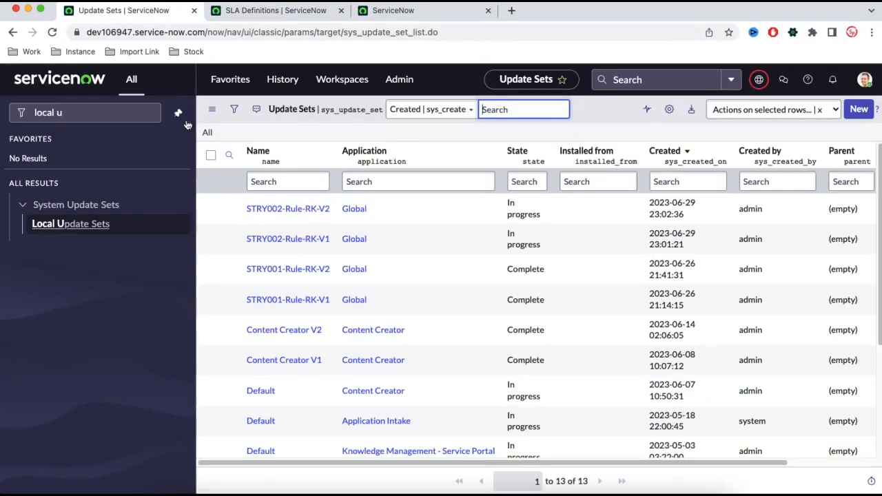
{"action": "left_click", "coordinate": [286, 209], "text": "super"}
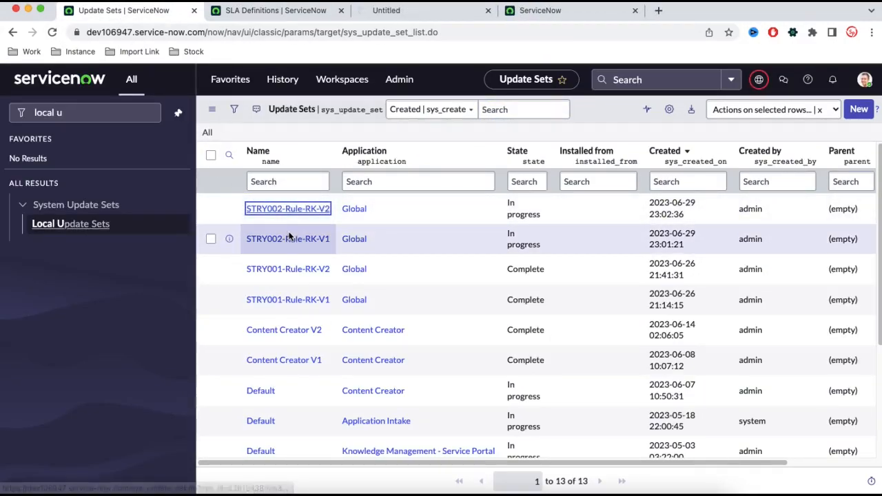
{"action": "left_click", "coordinate": [290, 240], "text": "super"}
{"action": "left_click", "coordinate": [395, 14]}
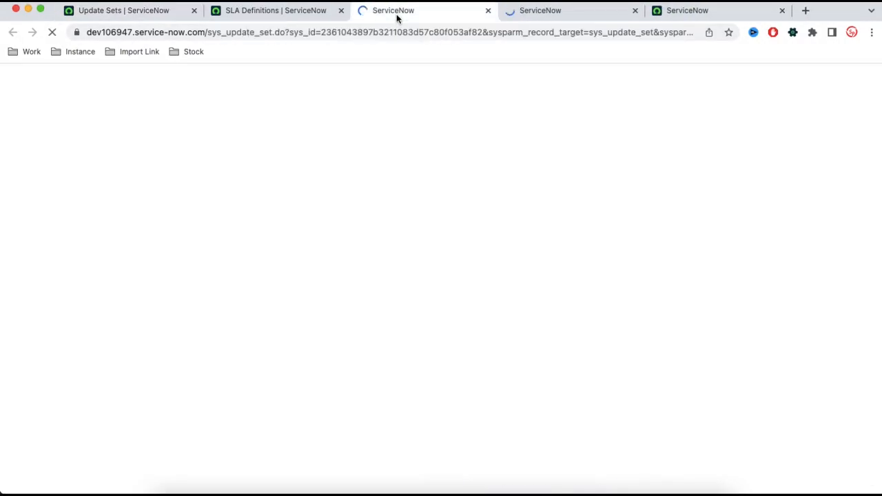
{"action": "scroll", "coordinate": [327, 224], "scroll_direction": "down", "scroll_amount": 3}
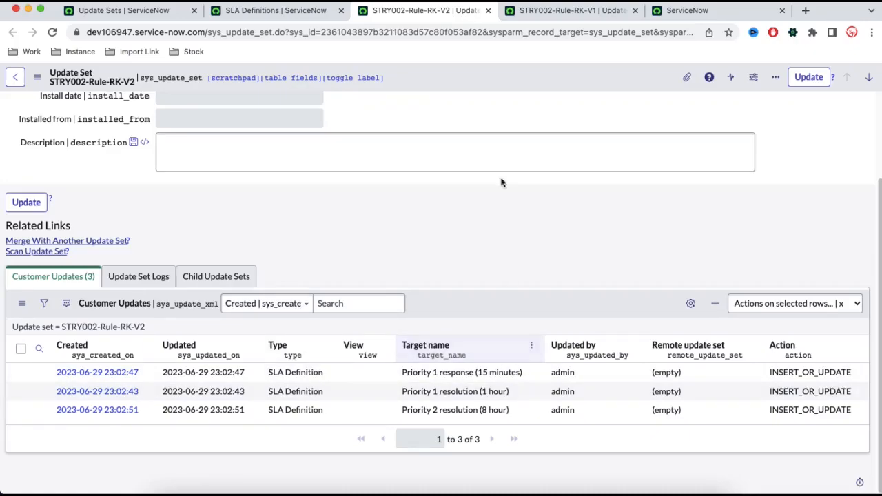
{"action": "left_click", "coordinate": [548, 14]}
{"action": "scroll", "coordinate": [445, 236], "scroll_direction": "down", "scroll_amount": 3}
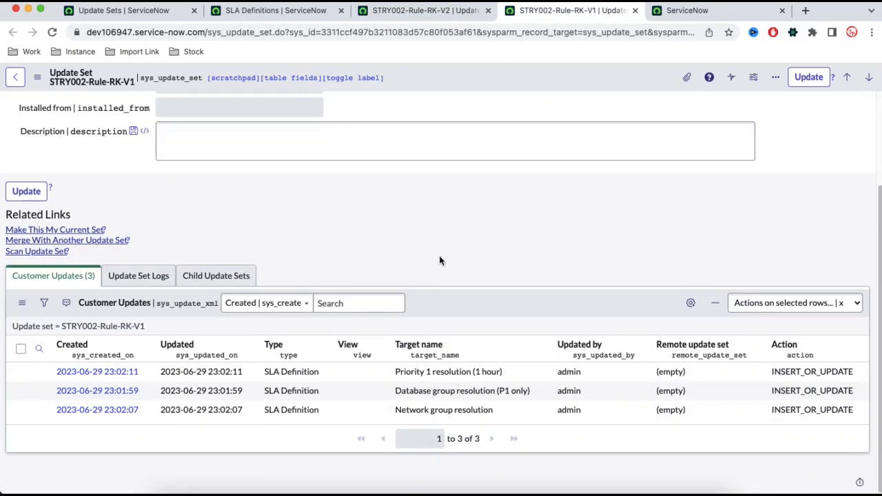
Step: Compare the Priority 1 resolution (1 hour) customer update between STRY002-Rule-RK-V1 and V2, checking it against the SLA Definitions list
{"action": "left_click", "coordinate": [443, 17]}
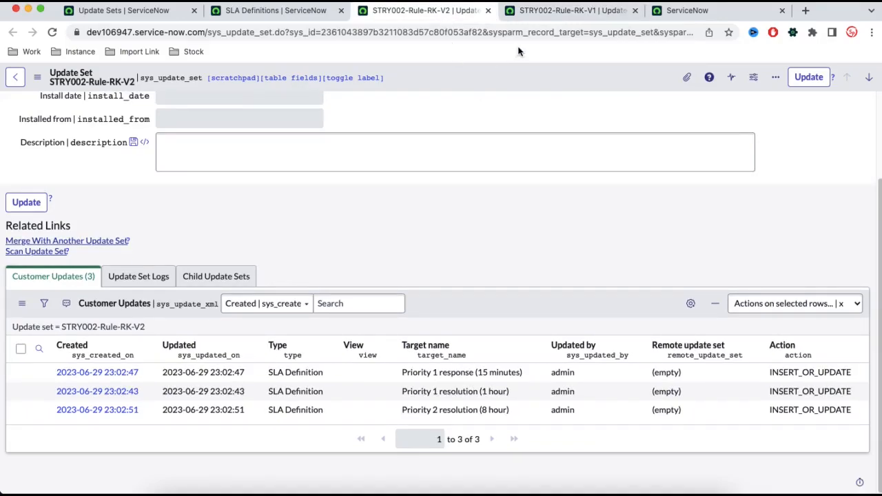
{"action": "left_click", "coordinate": [680, 10]}
{"action": "left_click", "coordinate": [311, 15]}
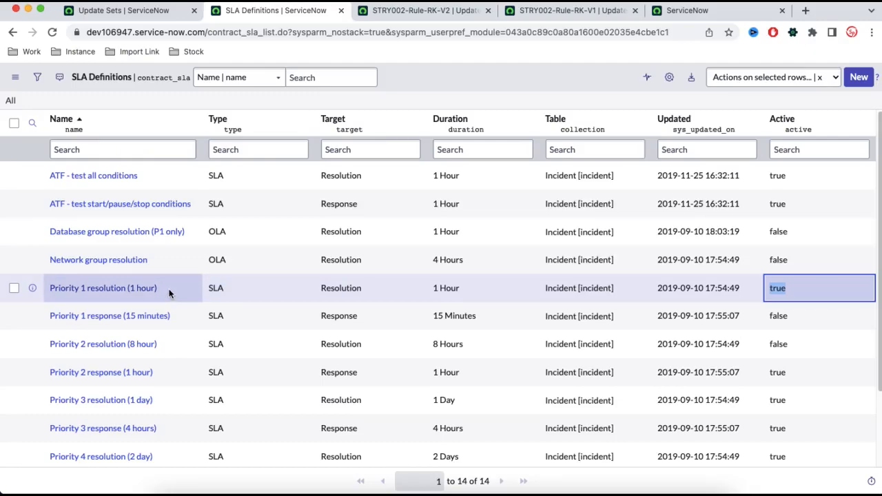
{"action": "left_click", "coordinate": [557, 10]}
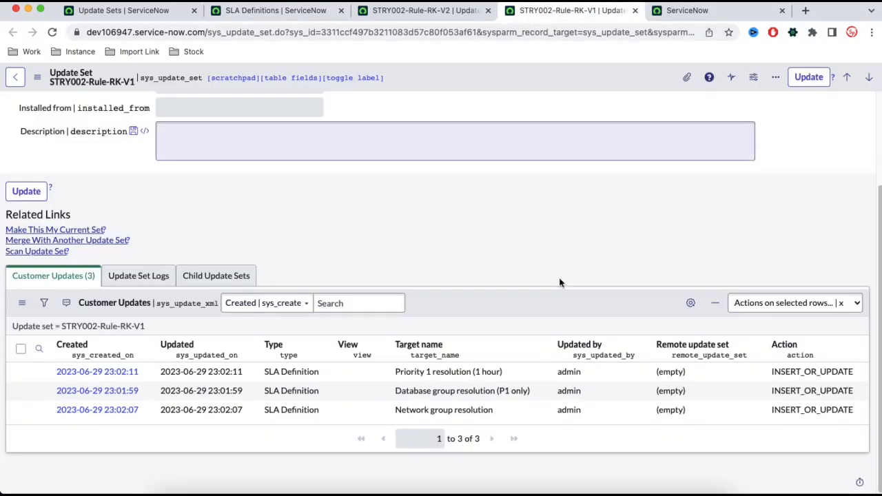
{"action": "left_click_drag", "start_coordinate": [503, 376], "coordinate": [394, 374]}
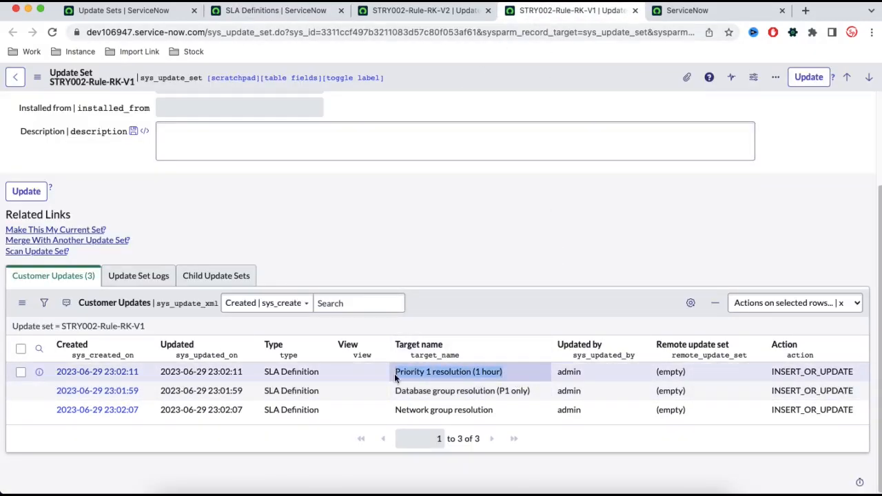
{"action": "left_click", "coordinate": [455, 12]}
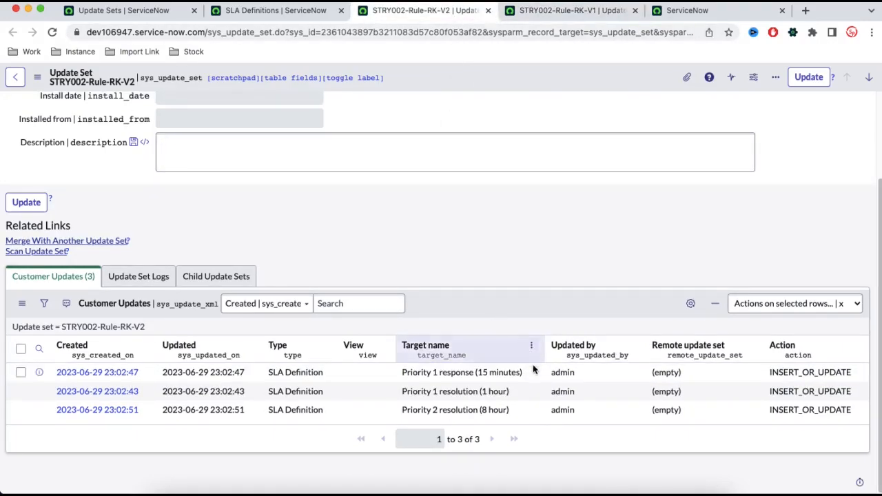
{"action": "left_click_drag", "start_coordinate": [522, 392], "coordinate": [398, 392]}
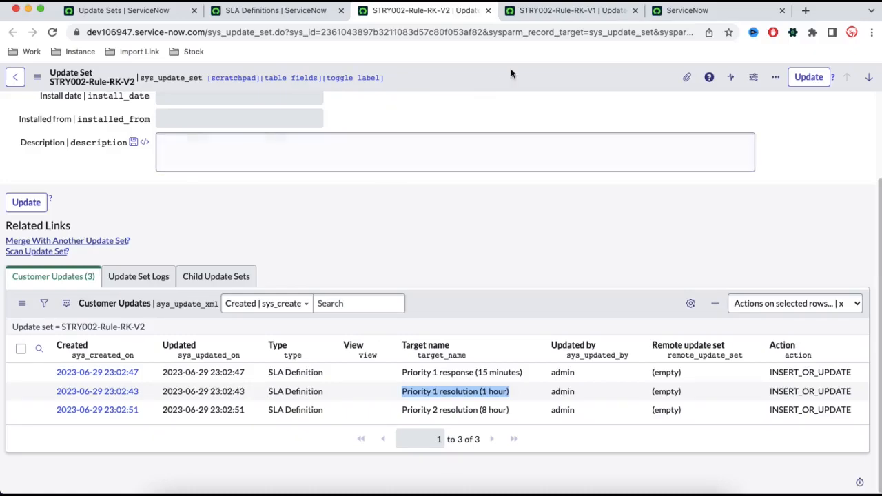
{"action": "left_click", "coordinate": [558, 15]}
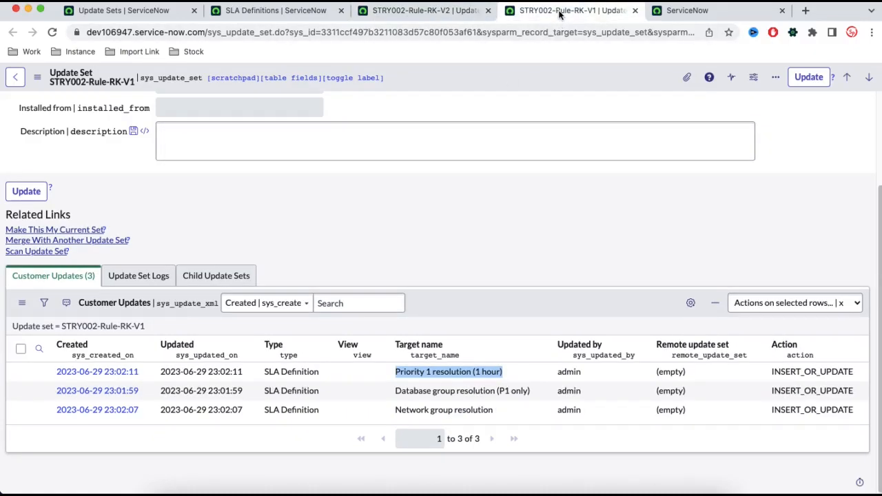
{"action": "left_click", "coordinate": [450, 17]}
Step: Start a merge from the STRY002-Rule-RK-V2 update set and name the merged set STRY002-Marge-Set
{"action": "scroll", "coordinate": [441, 158], "scroll_direction": "up", "scroll_amount": 3}
{"action": "triple_click", "coordinate": [198, 114]}
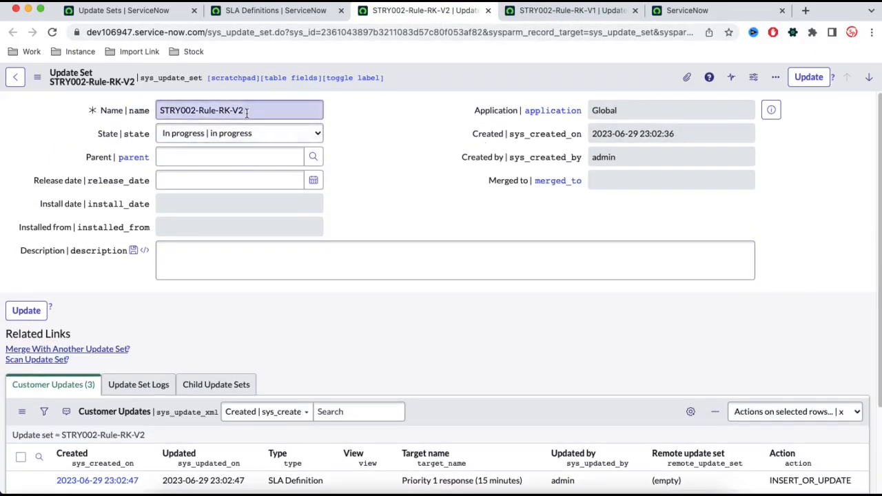
{"action": "left_click_drag", "start_coordinate": [198, 110], "coordinate": [155, 111]}
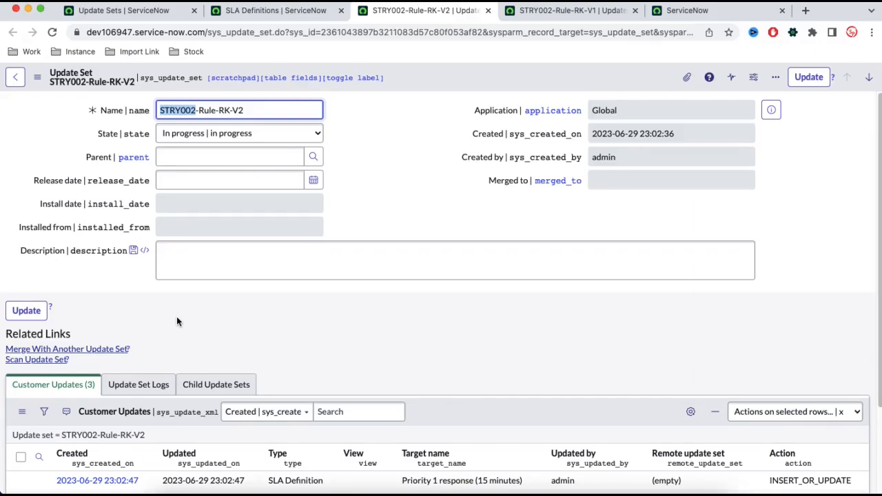
{"action": "left_click", "coordinate": [92, 349]}
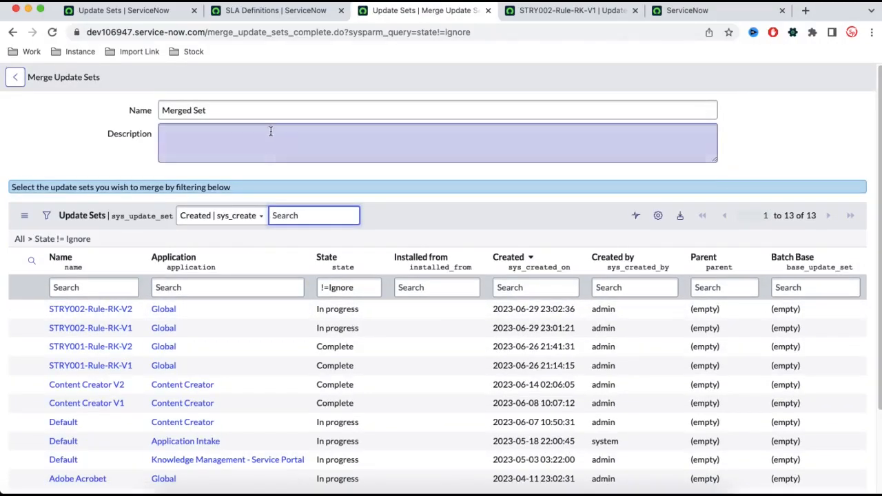
{"action": "left_click", "coordinate": [264, 110]}
{"action": "key", "text": "super+a"}
{"action": "type", "text": "STRY002"}
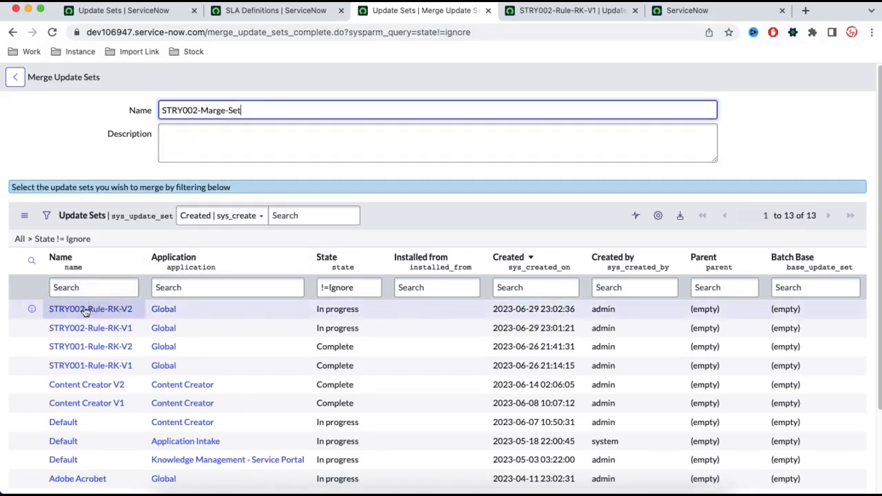
Step: Filter the update sets to names starting with STRY002 and merge the filtered sets
{"action": "left_click_drag", "start_coordinate": [50, 310], "coordinate": [76, 311]}
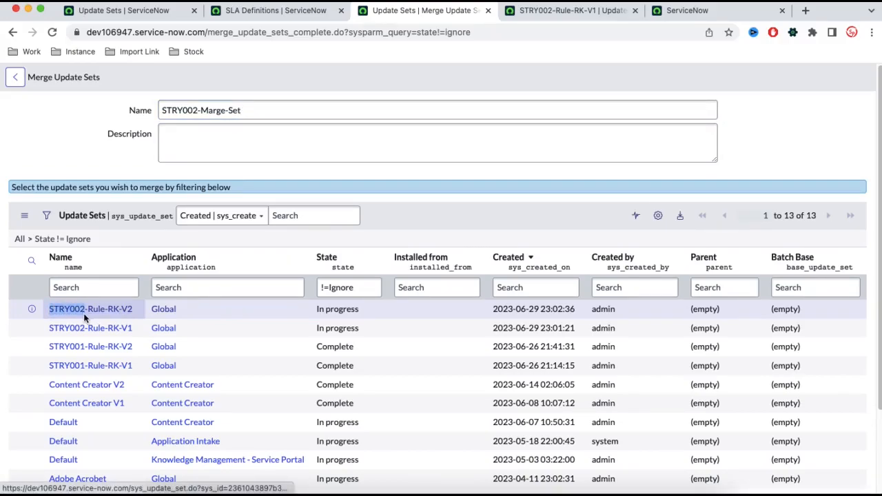
{"action": "left_click", "coordinate": [88, 288]}
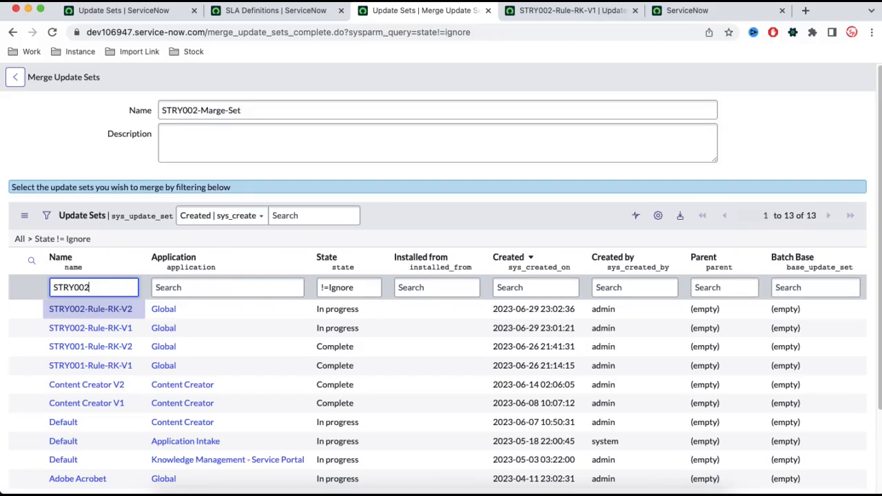
{"action": "type", "text": "STRY002"}
{"action": "key", "text": "Return"}
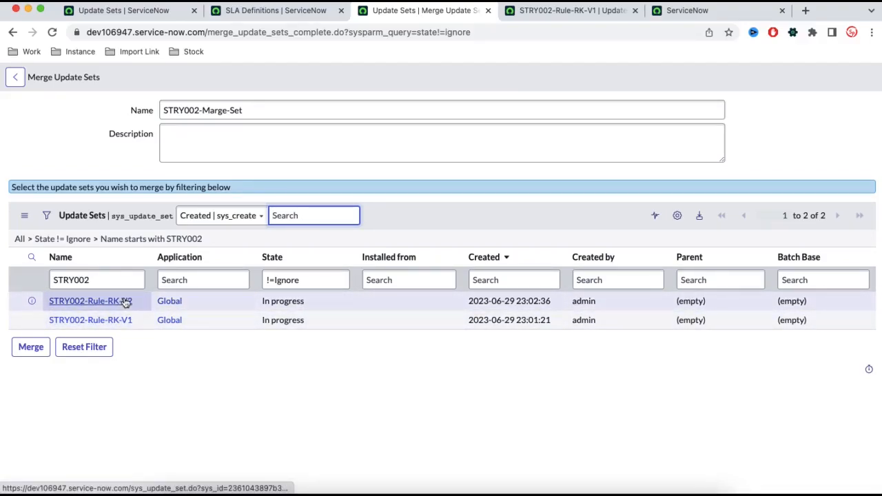
{"action": "left_click", "coordinate": [31, 354]}
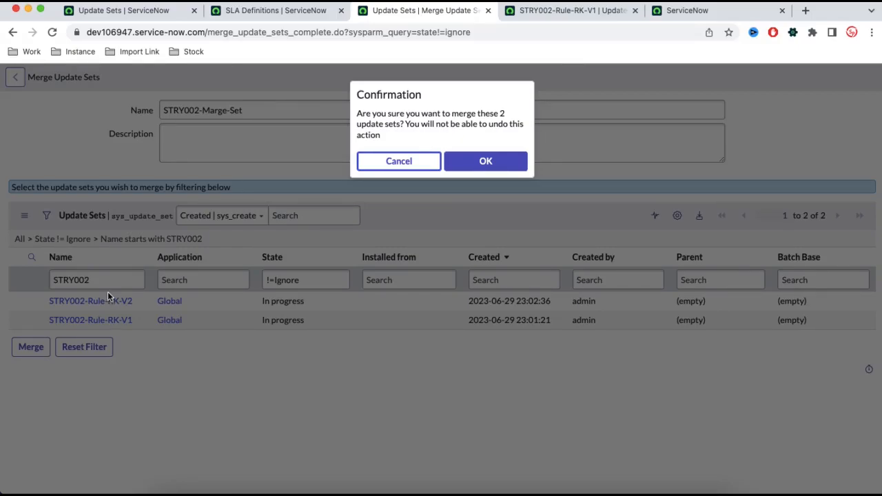
{"action": "left_click", "coordinate": [509, 161]}
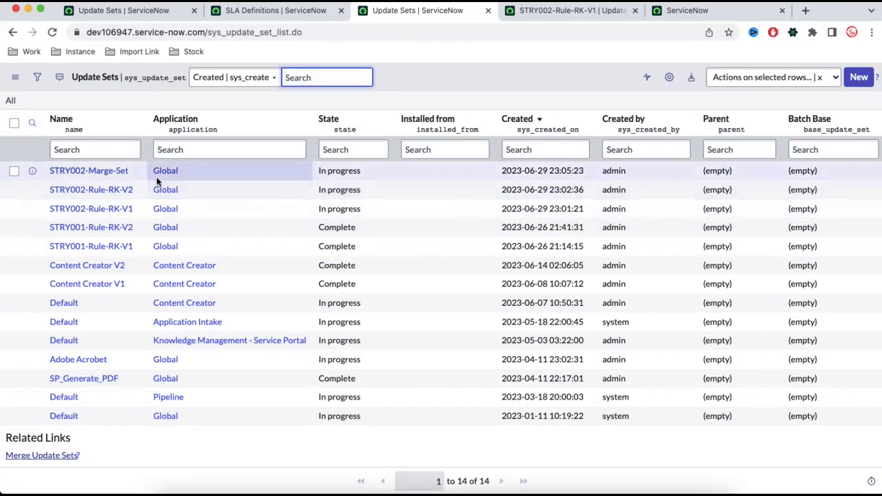
Step: Open the STRY002-Marge-Set update set and review its customer updates and its list of merged update sets
{"action": "left_click", "coordinate": [121, 172]}
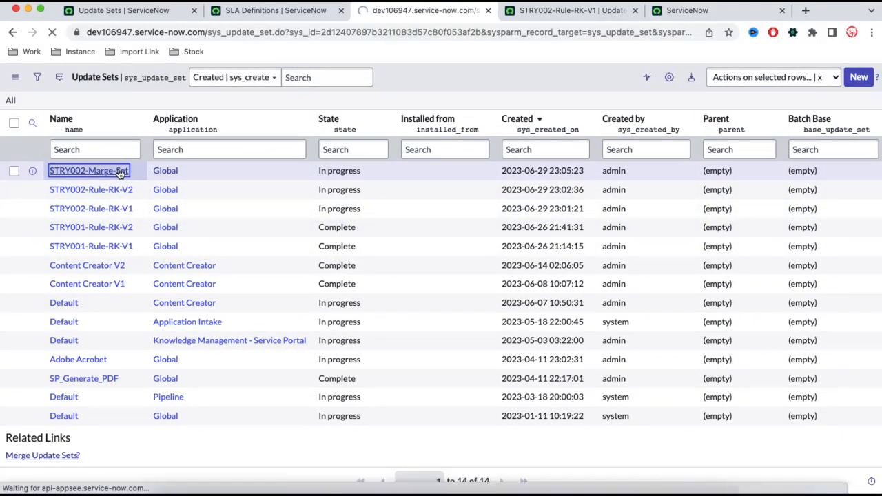
{"action": "scroll", "coordinate": [349, 262], "scroll_direction": "down", "scroll_amount": 5}
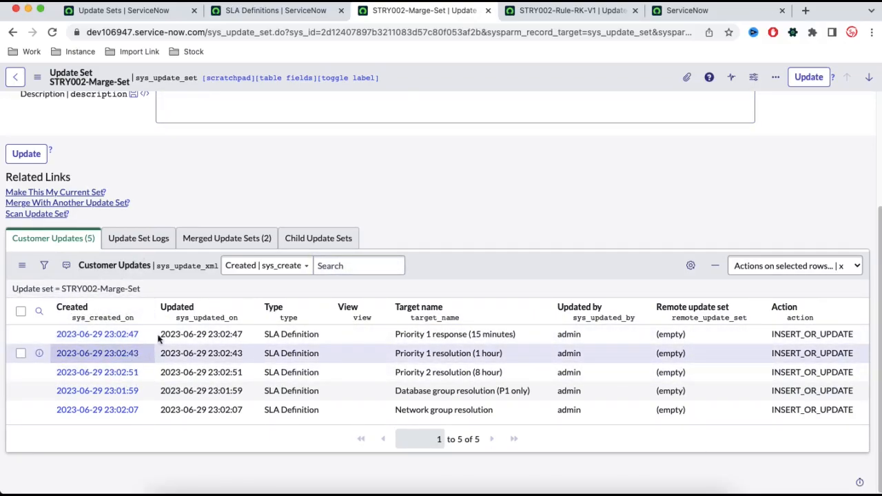
{"action": "left_click", "coordinate": [266, 238]}
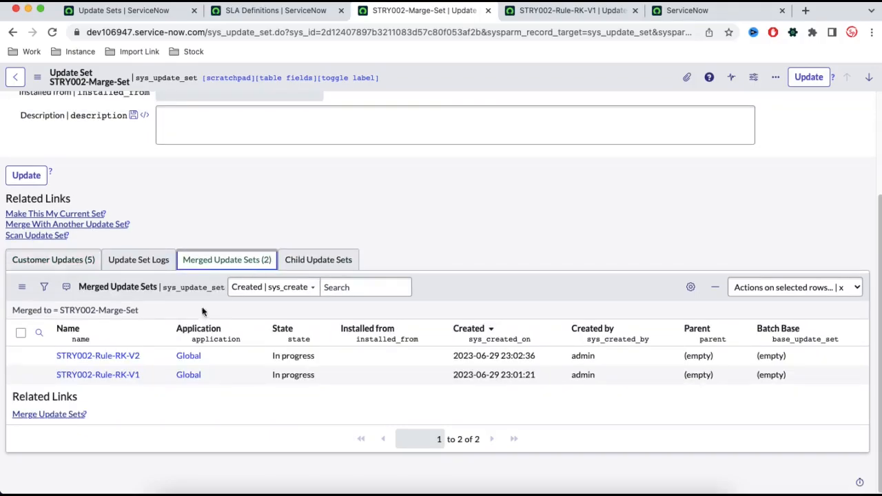
Step: Open both source update sets from the merged list separately and check the customer updates remaining in STRY002-Rule-RK-V1
{"action": "left_click", "coordinate": [104, 357], "text": "super"}
{"action": "left_click", "coordinate": [109, 376], "text": "super"}
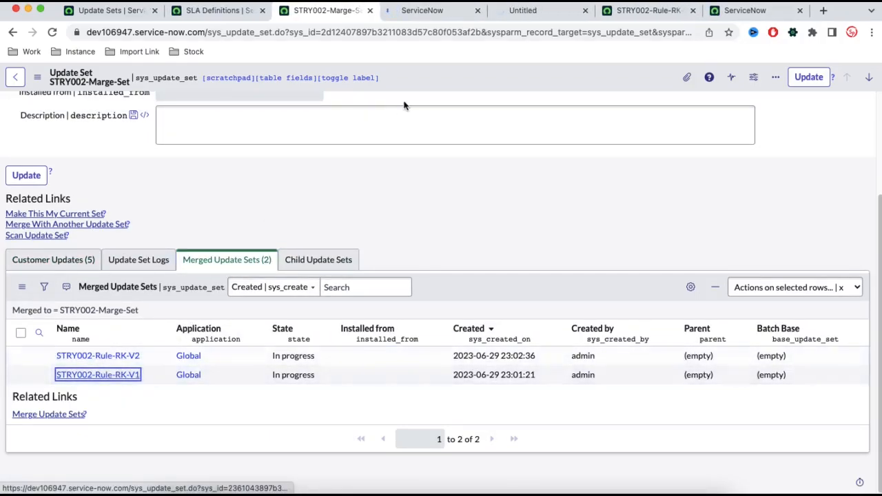
{"action": "left_click", "coordinate": [516, 13]}
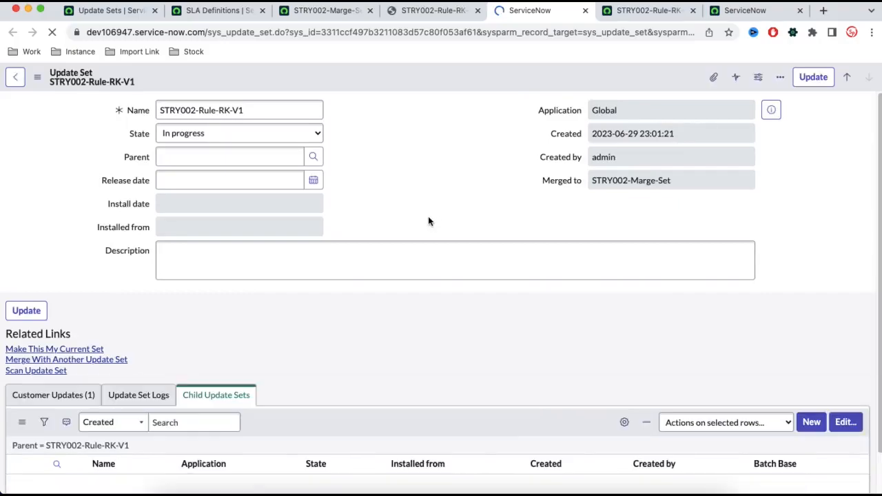
{"action": "left_click", "coordinate": [70, 399]}
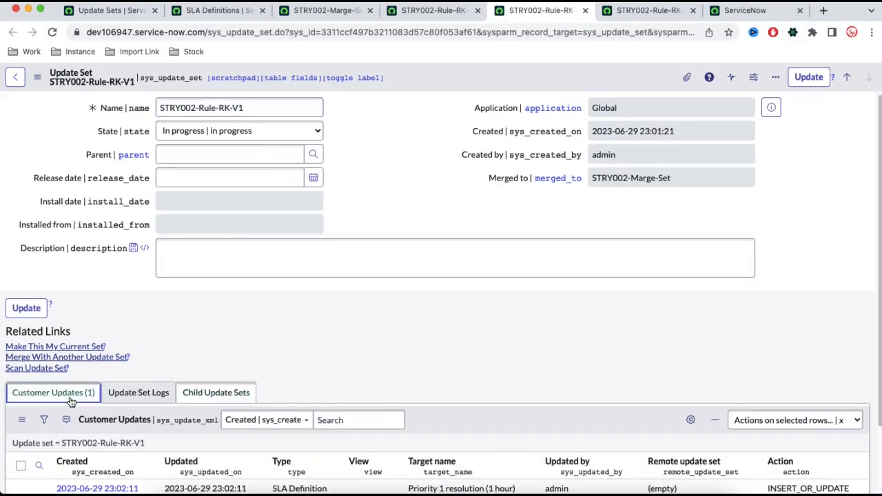
{"action": "scroll", "coordinate": [404, 282], "scroll_direction": "down", "scroll_amount": 2}
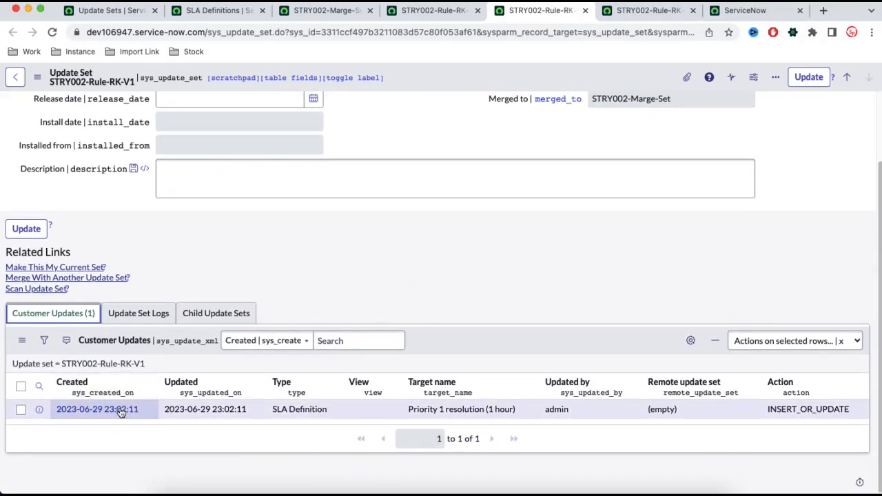
Step: Check the customer updates remaining in STRY002-Rule-RK-V2 and return to the target name of the update in STRY002-Rule-RK-V1
{"action": "left_click", "coordinate": [434, 14]}
{"action": "scroll", "coordinate": [387, 221], "scroll_direction": "down", "scroll_amount": 3}
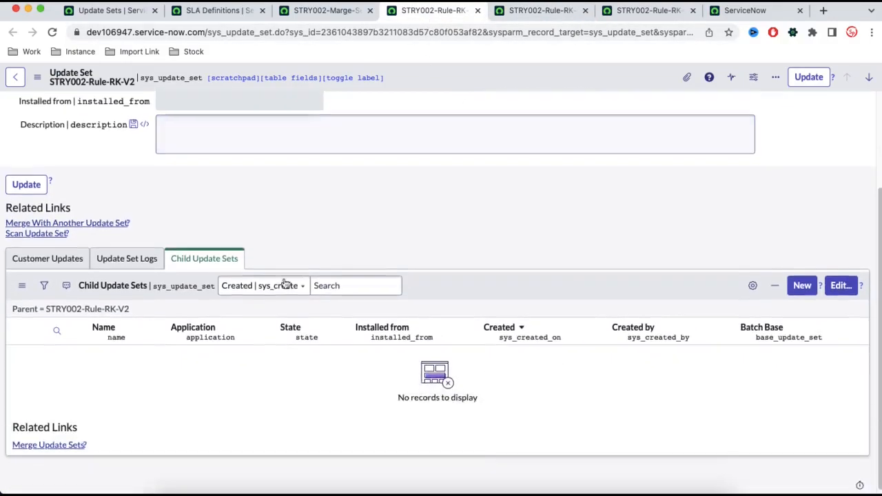
{"action": "left_click", "coordinate": [27, 256]}
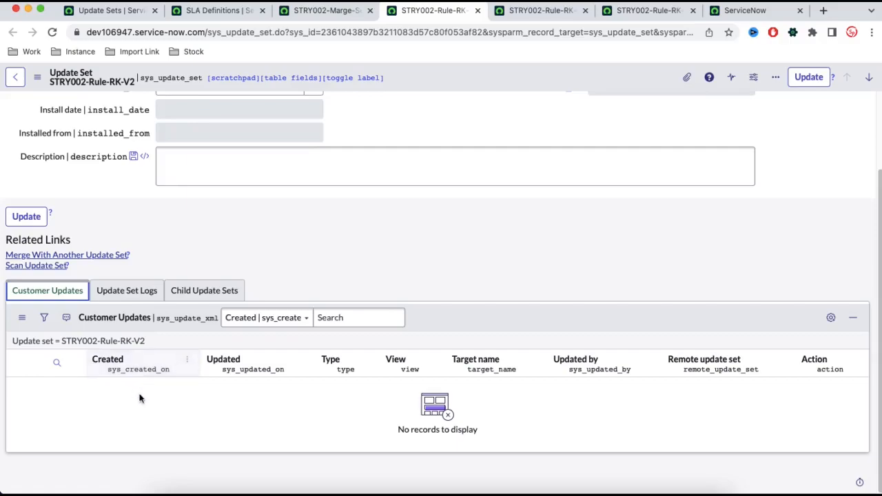
{"action": "left_click", "coordinate": [521, 20]}
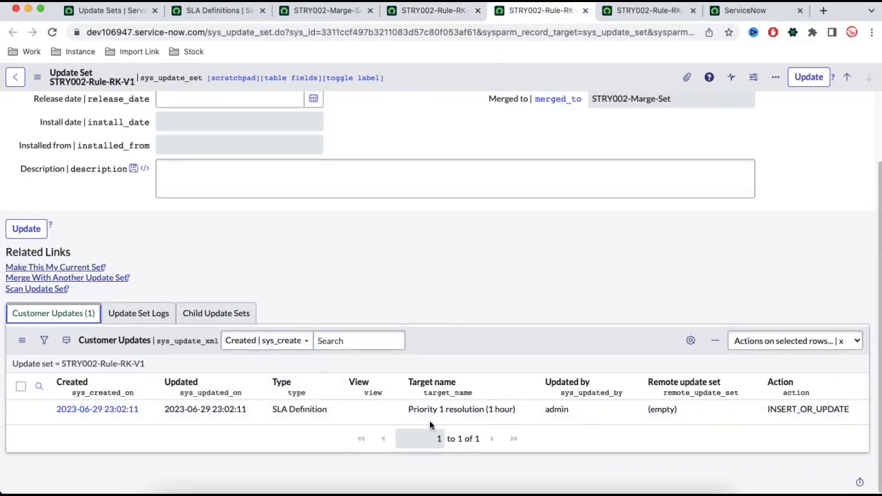
{"action": "left_click_drag", "start_coordinate": [517, 409], "coordinate": [467, 410]}
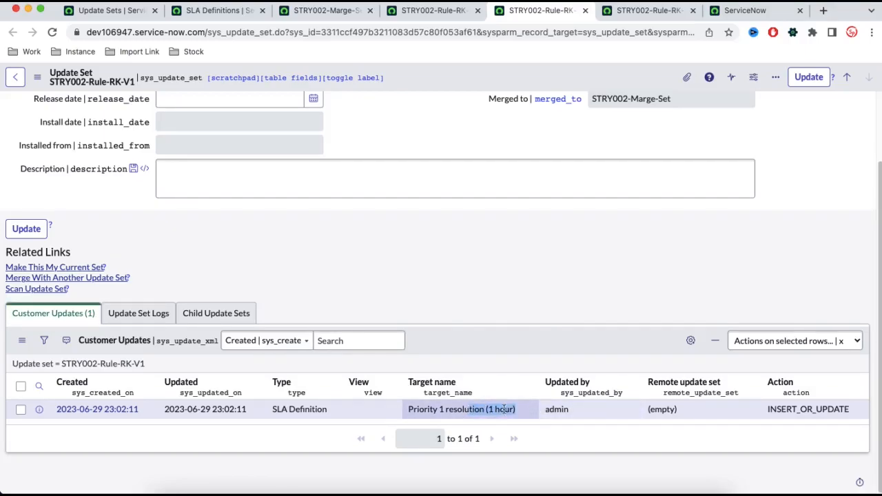
Step: Compare the target name of the update left in STRY002-Rule-RK-V1 with the customer updates in STRY002-Marge-Set
{"action": "left_click_drag", "start_coordinate": [524, 411], "coordinate": [417, 409]}
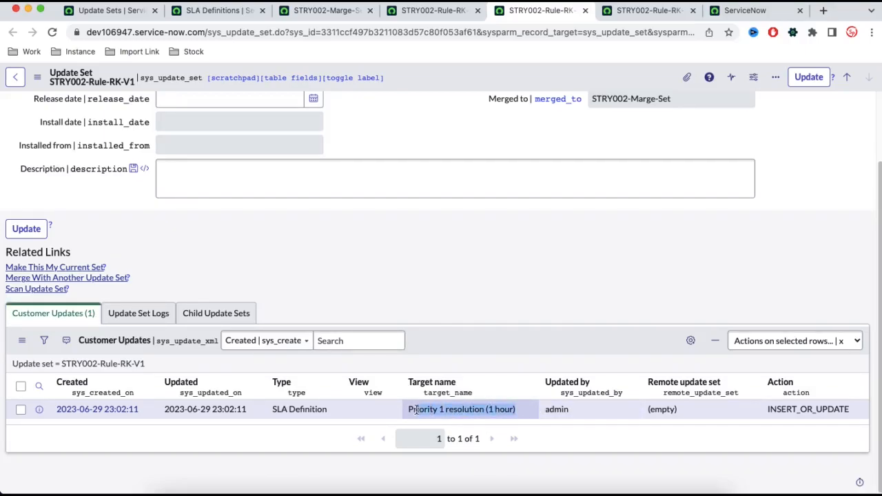
{"action": "left_click", "coordinate": [348, 21]}
{"action": "left_click", "coordinate": [53, 260]}
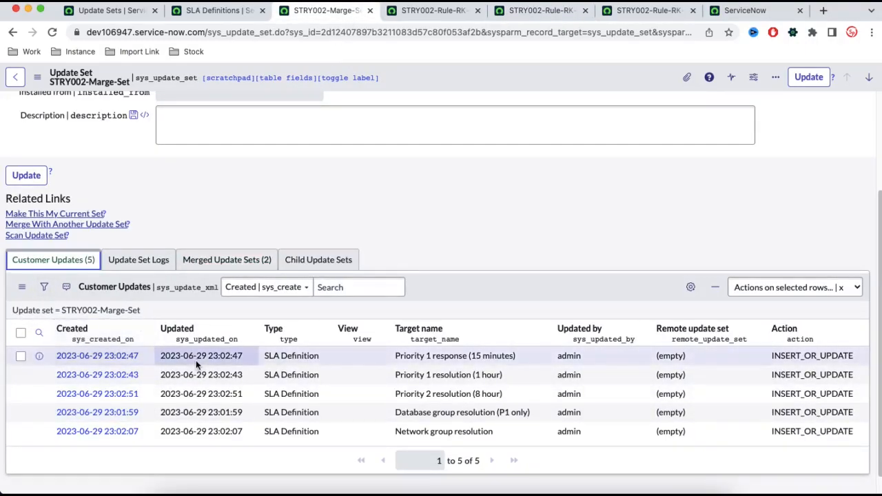
Step: Set the state of the STRY002-Marge-Set update set to Complete and save the record
{"action": "scroll", "coordinate": [197, 366], "scroll_direction": "up", "scroll_amount": 3}
{"action": "left_click", "coordinate": [271, 138]}
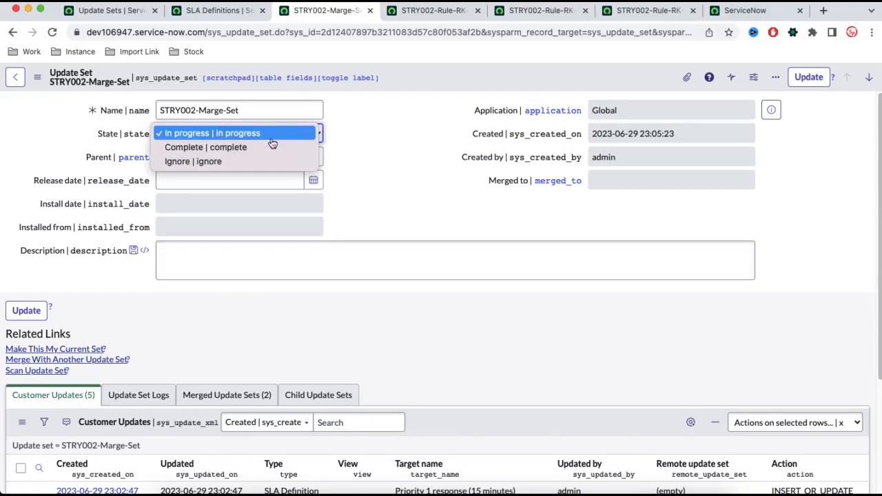
{"action": "left_click", "coordinate": [270, 146]}
{"action": "right_click", "coordinate": [397, 81]}
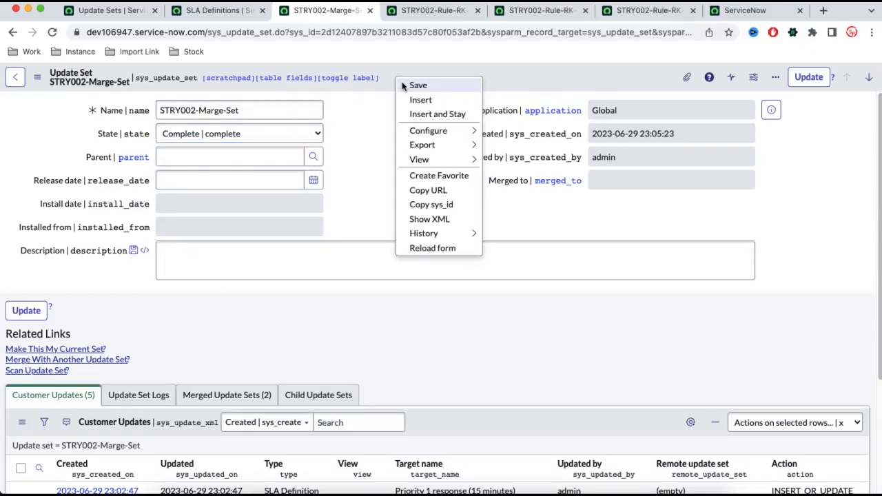
{"action": "left_click", "coordinate": [416, 85]}
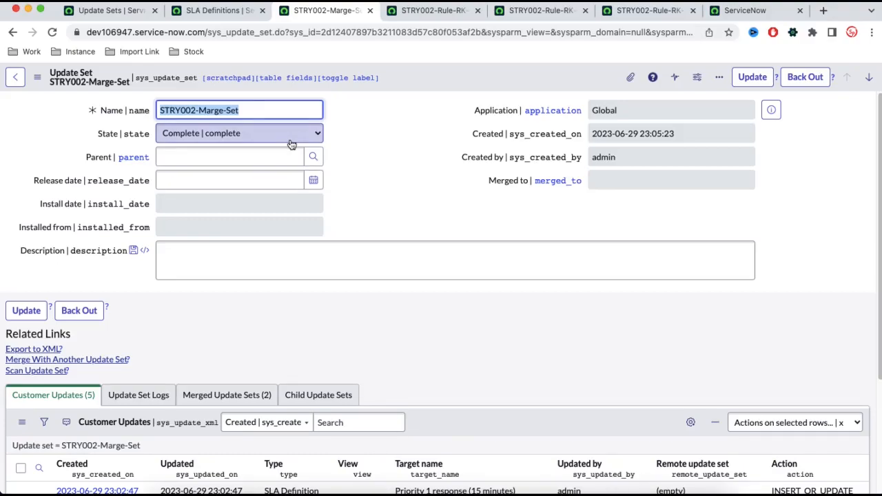
Step: Create an update set named STRY002-RH-3, make it the current set, and open its record from the local update sets
{"action": "left_click", "coordinate": [114, 15]}
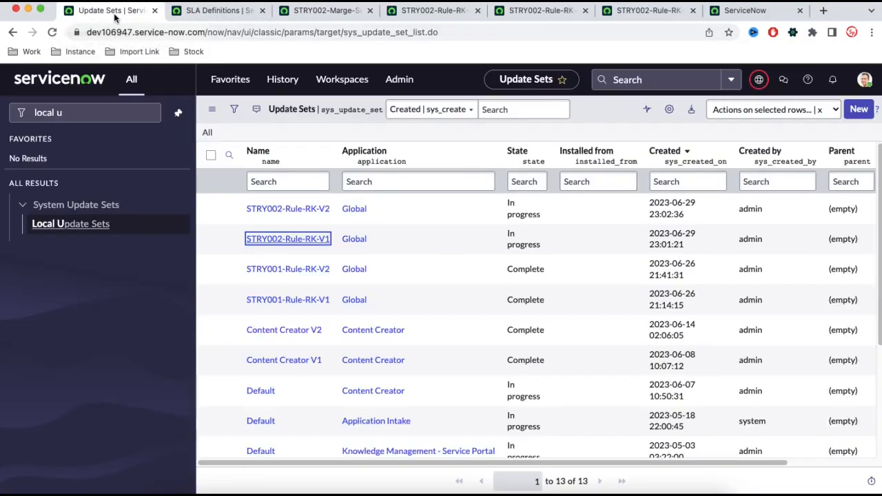
{"action": "left_click", "coordinate": [857, 110]}
{"action": "left_click", "coordinate": [411, 147]}
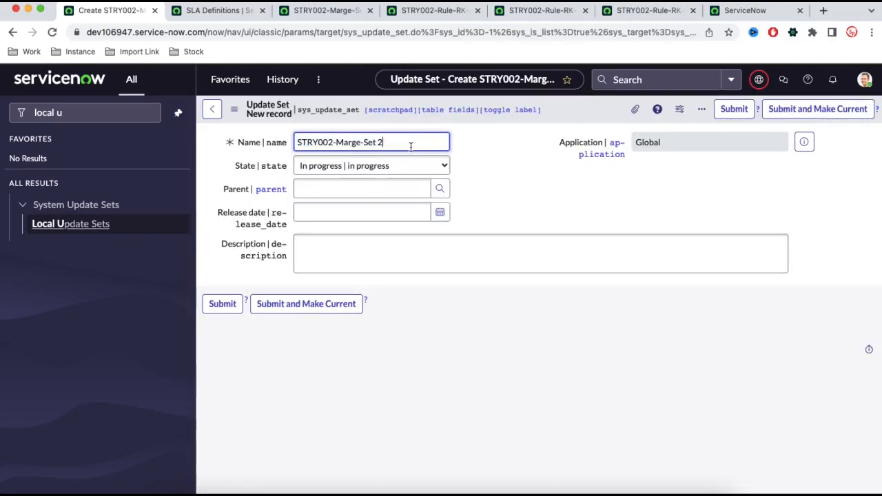
{"action": "left_click_drag", "start_coordinate": [336, 144], "coordinate": [419, 148]}
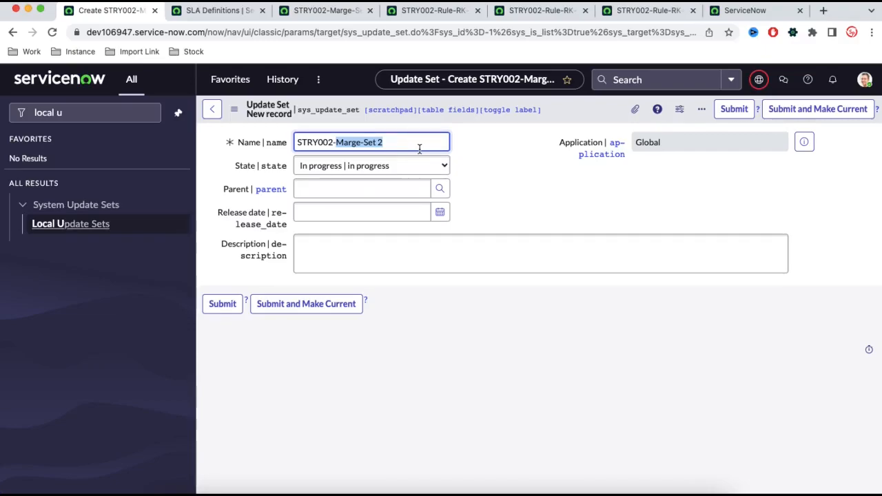
{"action": "type", "text": "RH-"}
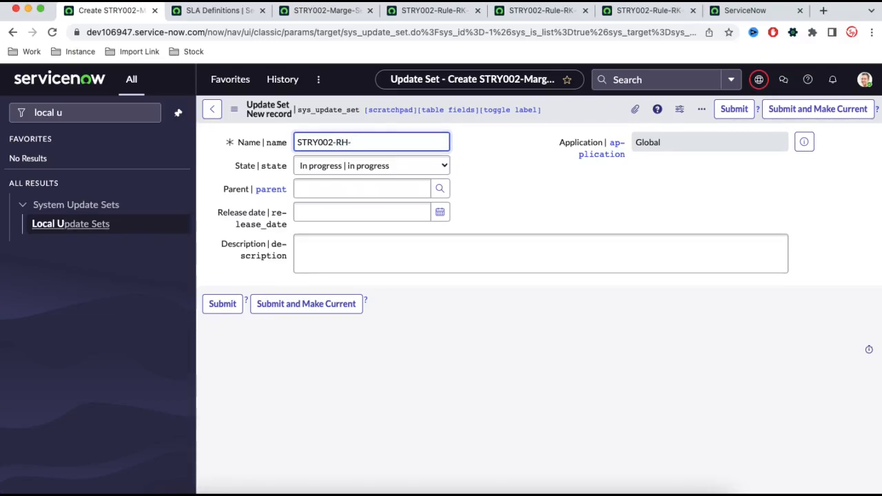
{"action": "type", "text": "3"}
{"action": "left_click", "coordinate": [312, 306]}
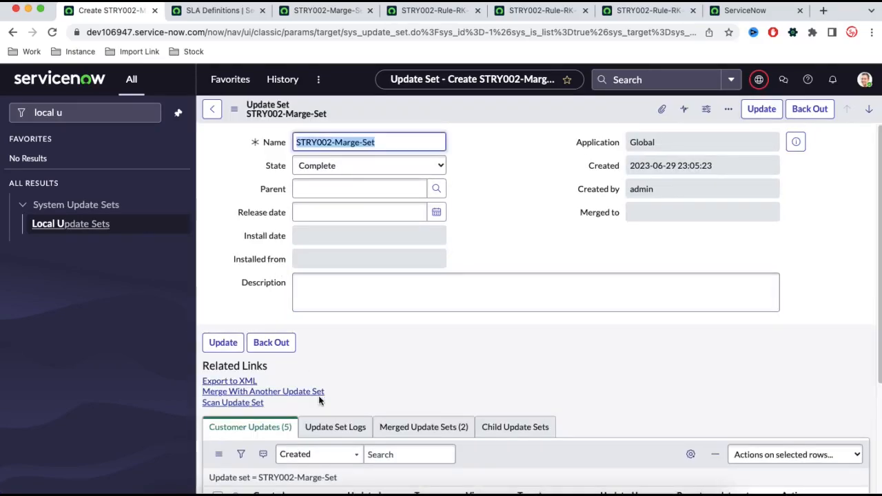
{"action": "left_click", "coordinate": [89, 224]}
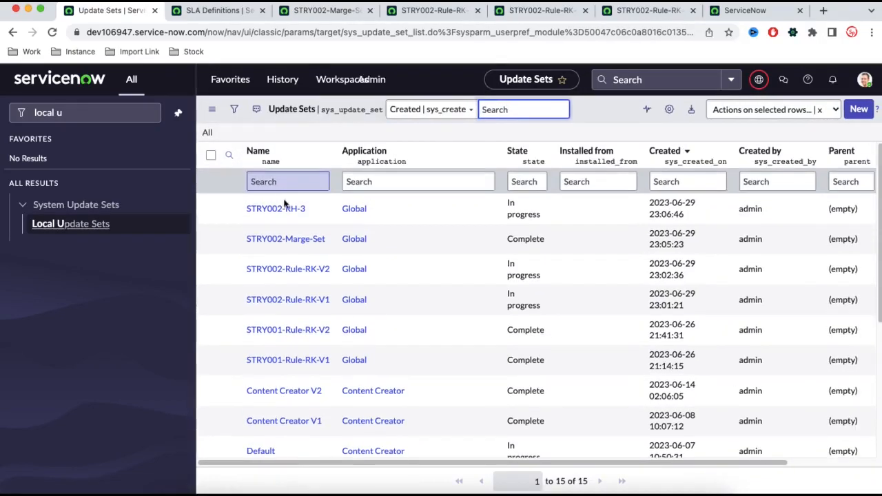
{"action": "left_click", "coordinate": [282, 213]}
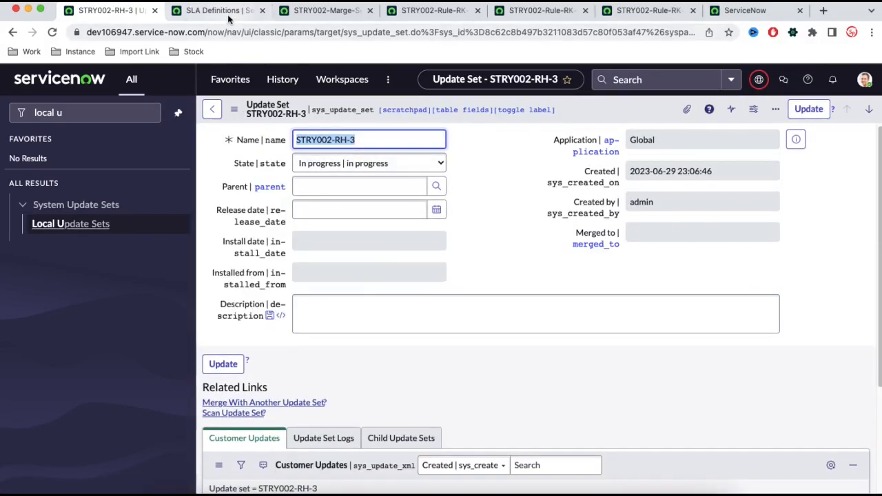
Step: Set Active to true for the Network group resolution SLA definition
{"action": "left_click", "coordinate": [229, 17]}
{"action": "left_click", "coordinate": [794, 263]}
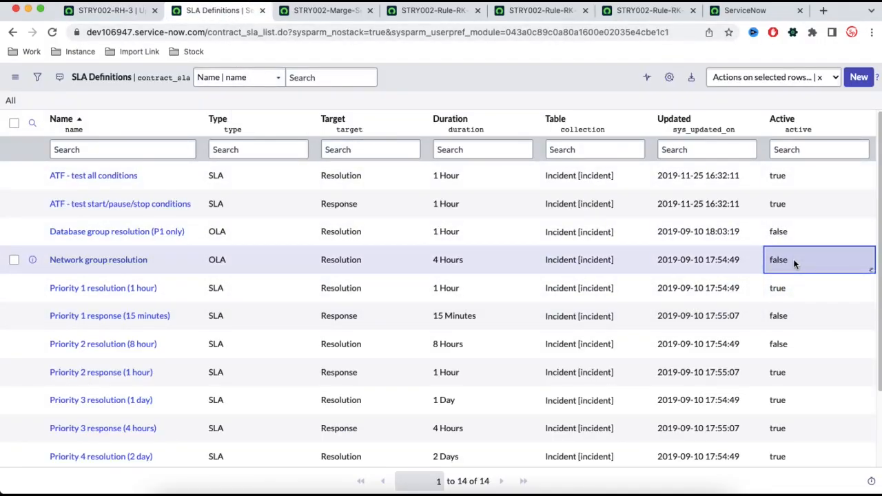
{"action": "double_click", "coordinate": [794, 262]}
{"action": "left_click", "coordinate": [786, 260]}
{"action": "left_click", "coordinate": [781, 245]}
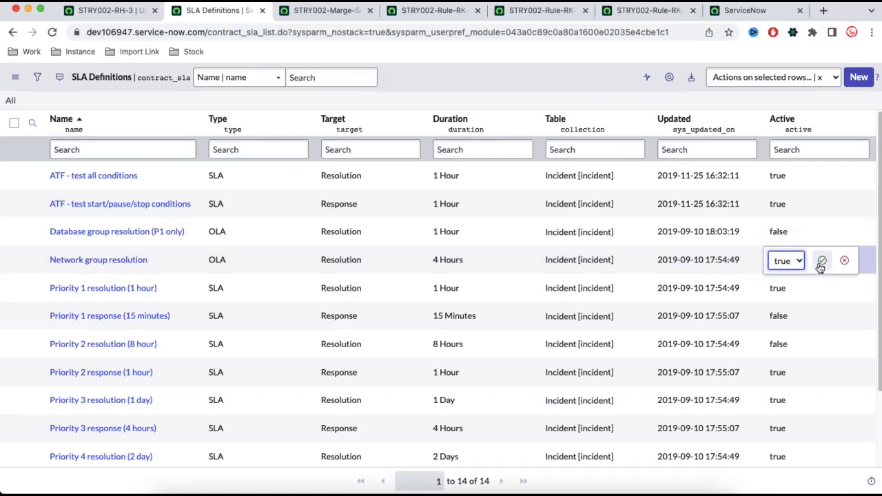
{"action": "left_click", "coordinate": [821, 262]}
Step: Refresh the customer updates of STRY002-RH-3 and check whether the SLA definition change was captured
{"action": "left_click", "coordinate": [107, 10]}
{"action": "scroll", "coordinate": [295, 377], "scroll_direction": "down", "scroll_amount": 5}
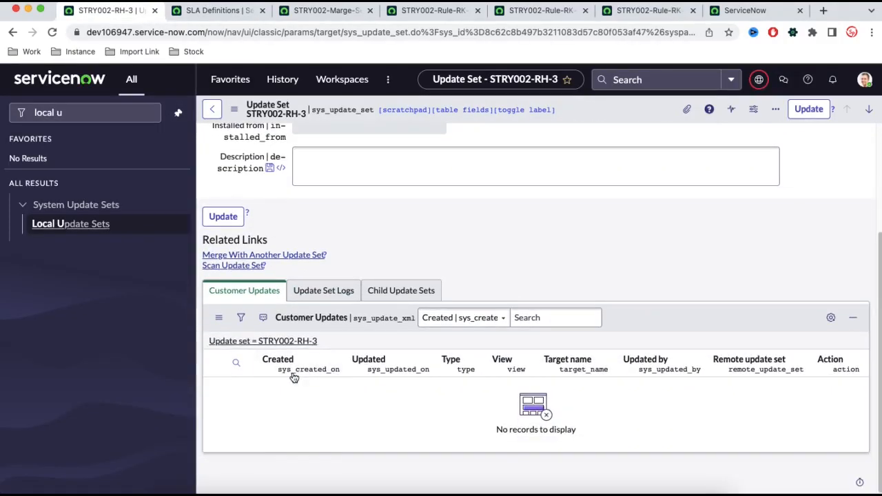
{"action": "left_click", "coordinate": [300, 342]}
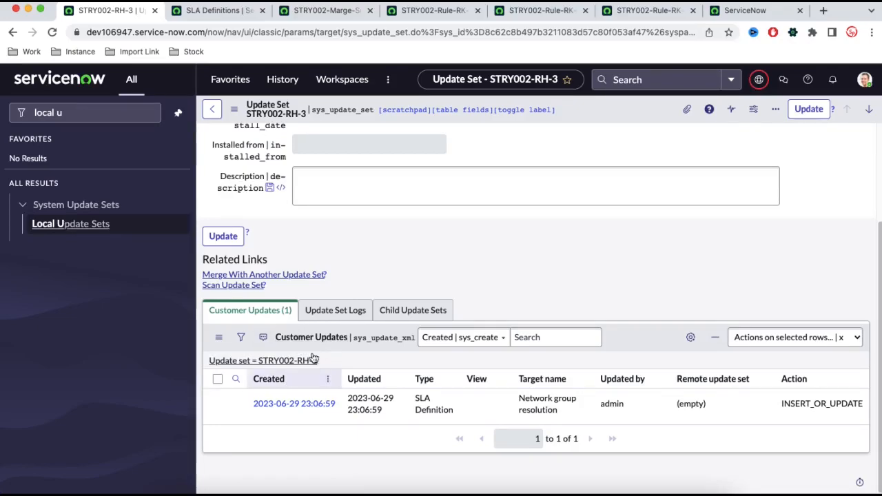
Step: Open the incident table's list with incident.LIST
{"action": "right_click", "coordinate": [143, 10]}
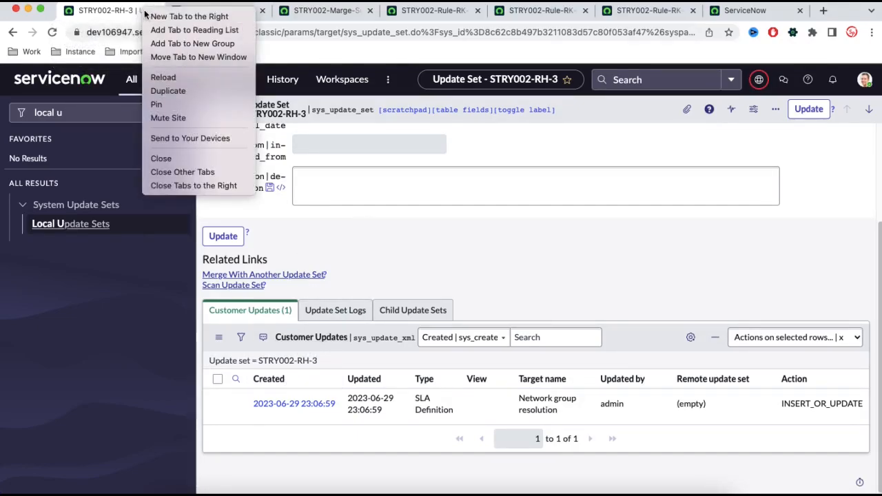
{"action": "left_click", "coordinate": [67, 111]}
{"action": "triple_click", "coordinate": [70, 111]}
{"action": "type", "text": "inc"}
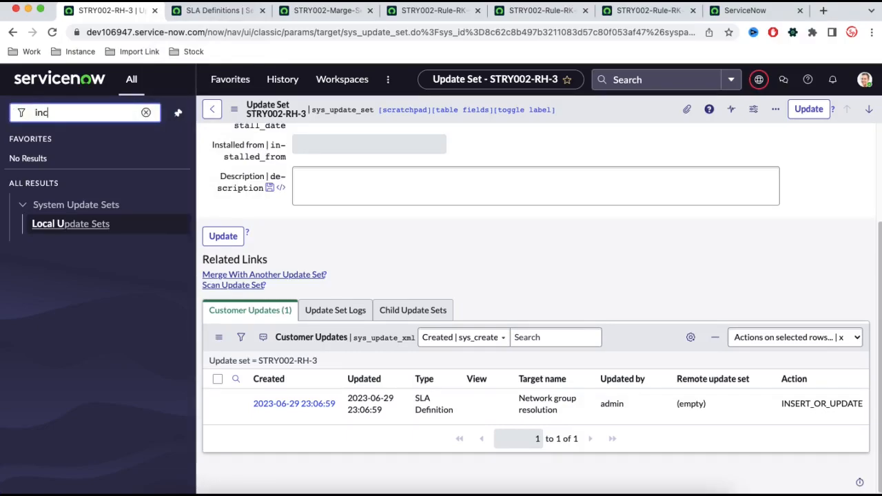
{"action": "type", "text": "ident.LIST"}
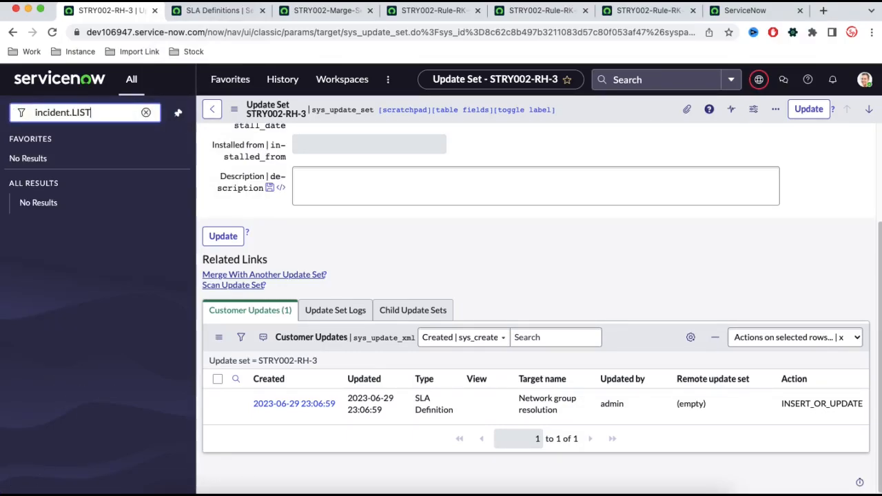
{"action": "key", "text": "Return"}
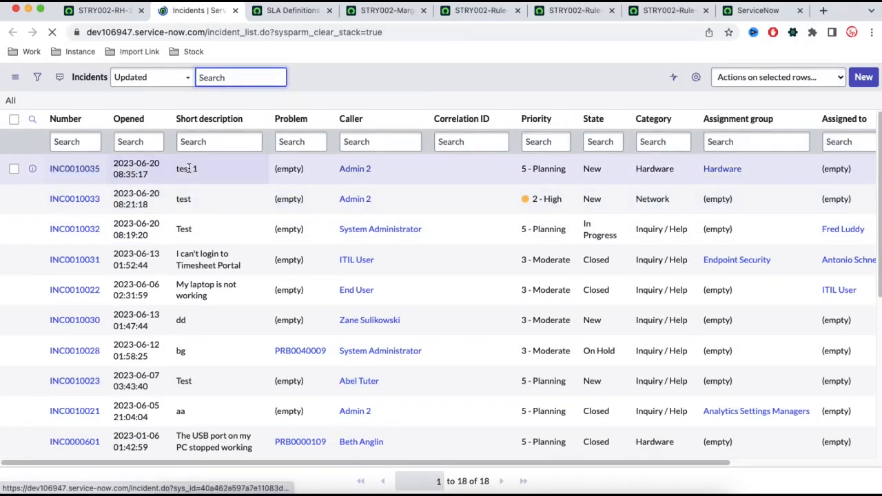
Step: Change the short description of incident INC0010035 to "test 1 dfdf" directly in the list
{"action": "left_click", "coordinate": [222, 177]}
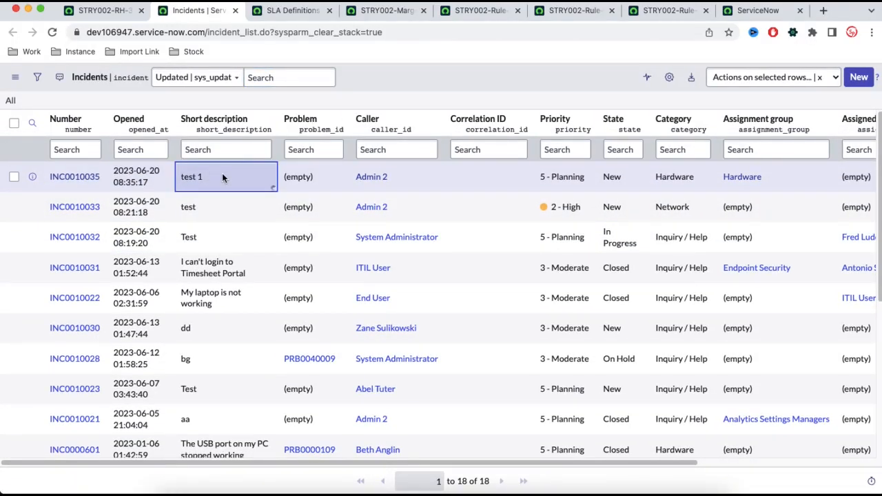
{"action": "double_click", "coordinate": [222, 176]}
{"action": "left_click", "coordinate": [221, 177]}
{"action": "type", "text": "dfdf"}
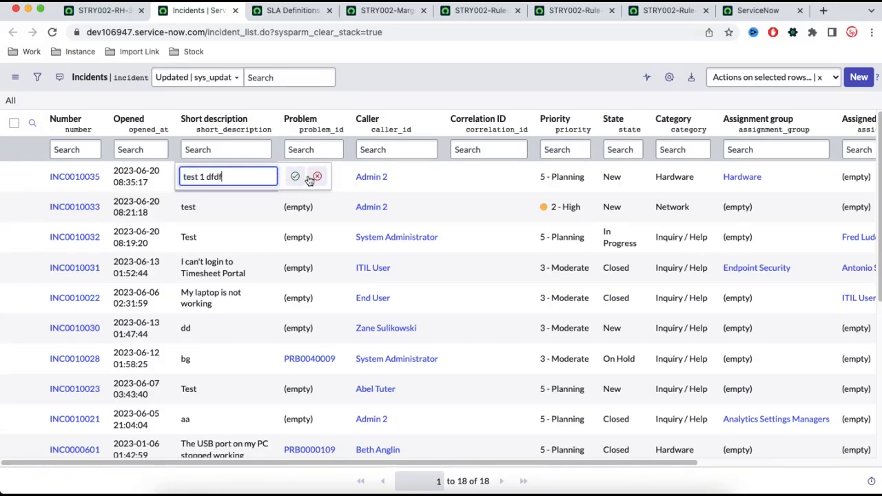
{"action": "left_click", "coordinate": [295, 177]}
Step: Go back to the STRY002-RH-3 update set and open the System Definition list of scheduled jobs separately
{"action": "left_click", "coordinate": [121, 11]}
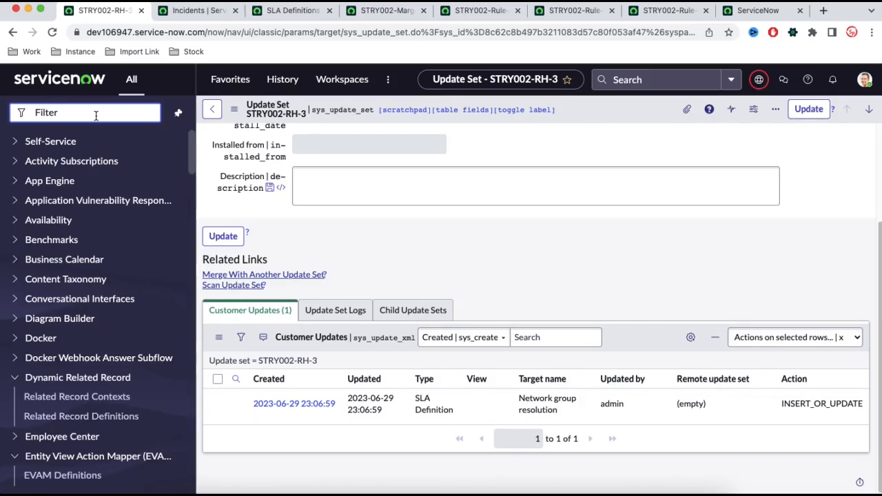
{"action": "type", "text": "schedule"}
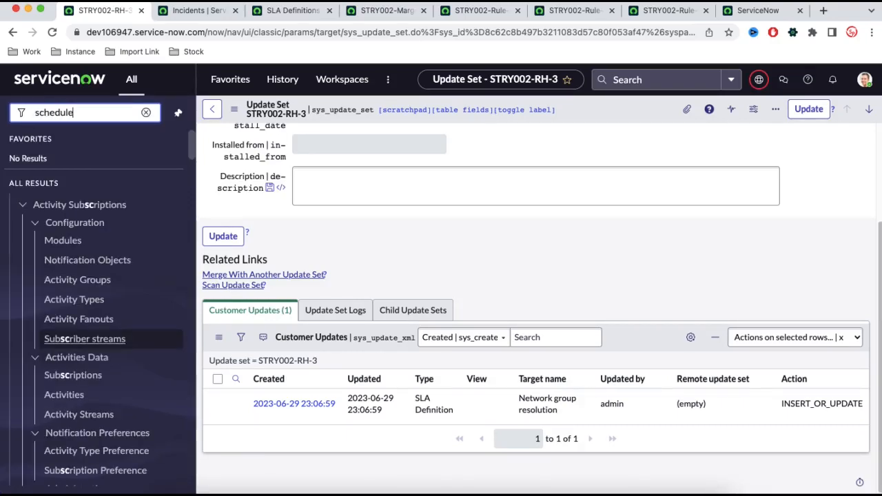
{"action": "type", "text": "d job"}
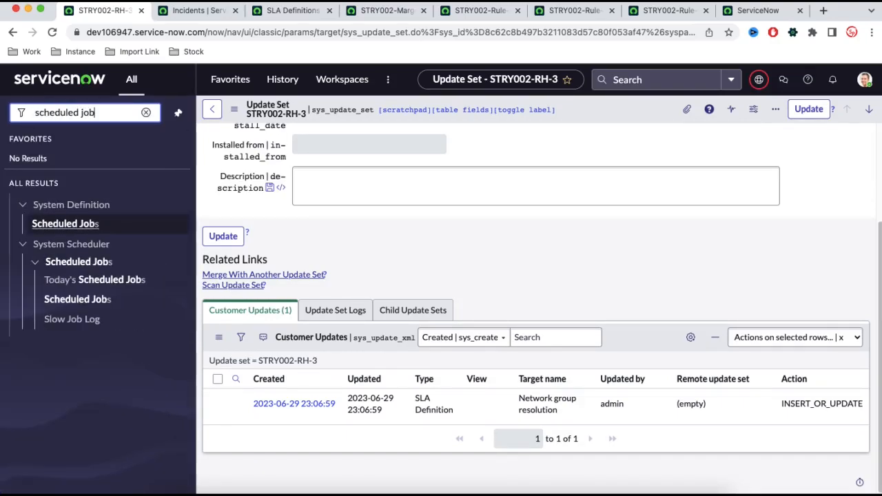
{"action": "left_click", "coordinate": [62, 224], "text": "super"}
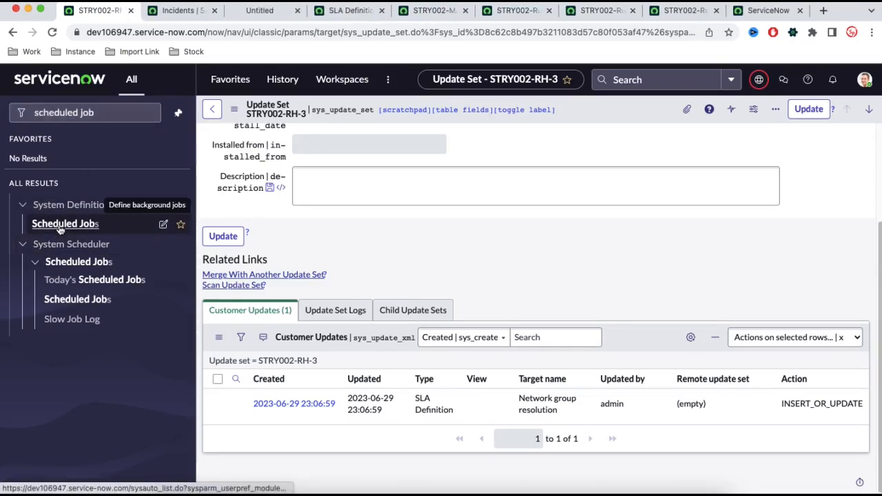
{"action": "left_click", "coordinate": [262, 12]}
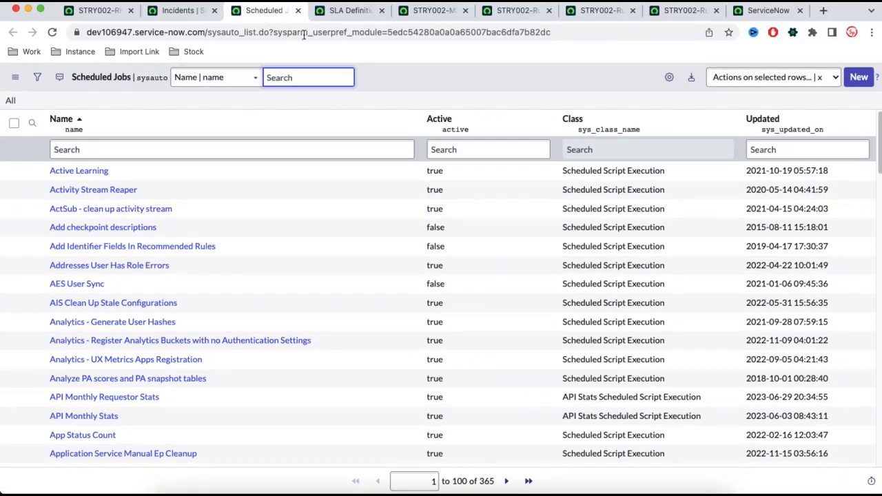
Step: Create a scheduled job that runs a script, name it asas, enter dwdwe as its script, and save it
{"action": "left_click", "coordinate": [858, 80]}
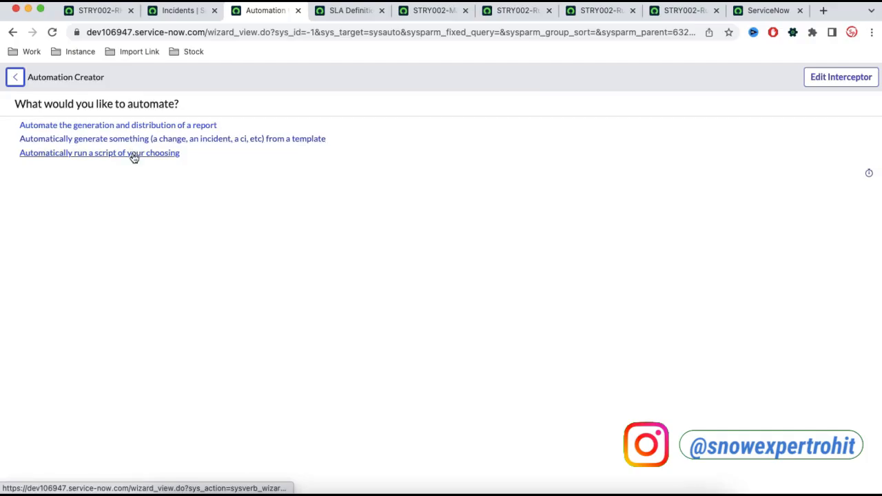
{"action": "left_click", "coordinate": [134, 156]}
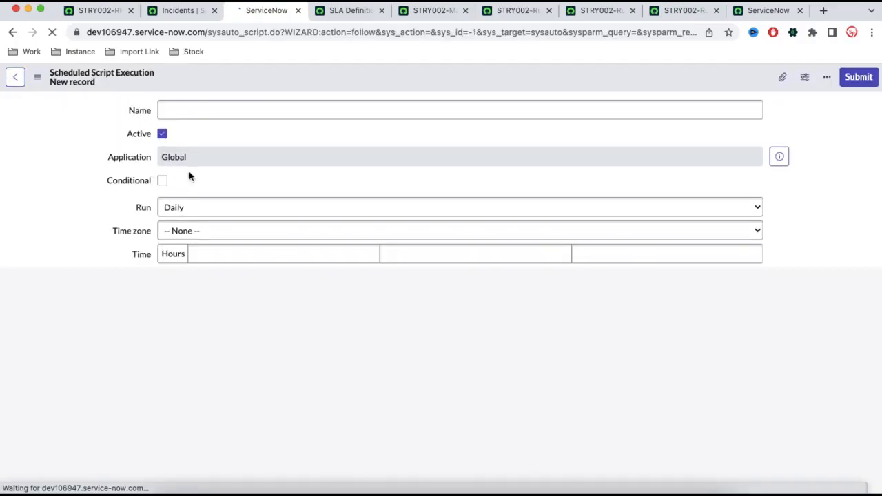
{"action": "left_click", "coordinate": [228, 110]}
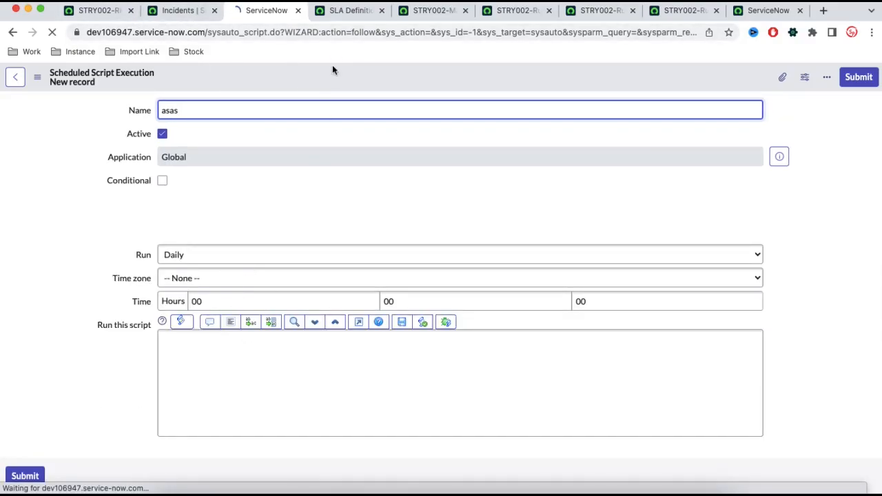
{"action": "left_click", "coordinate": [297, 355]}
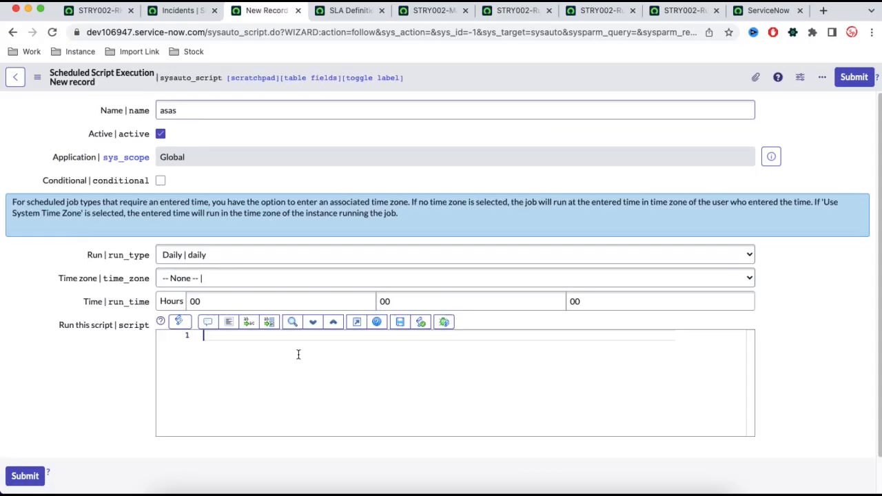
{"action": "type", "text": "dwdwe"}
{"action": "right_click", "coordinate": [444, 83]}
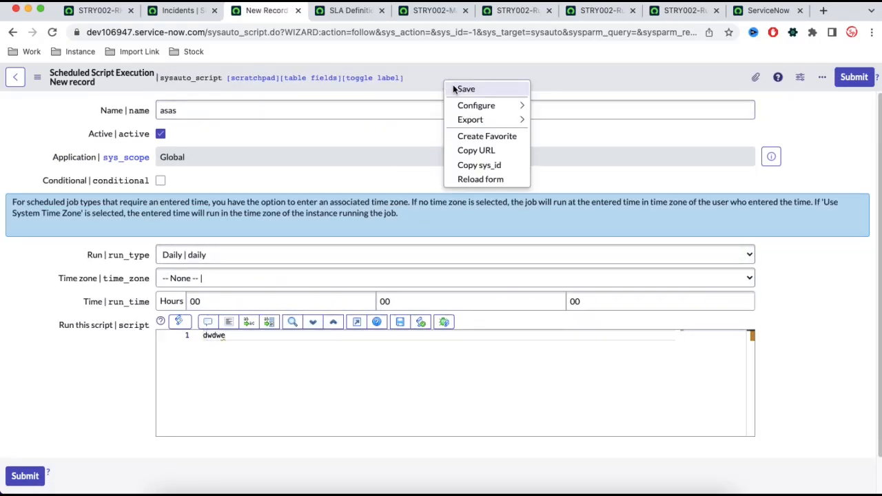
{"action": "left_click", "coordinate": [461, 89]}
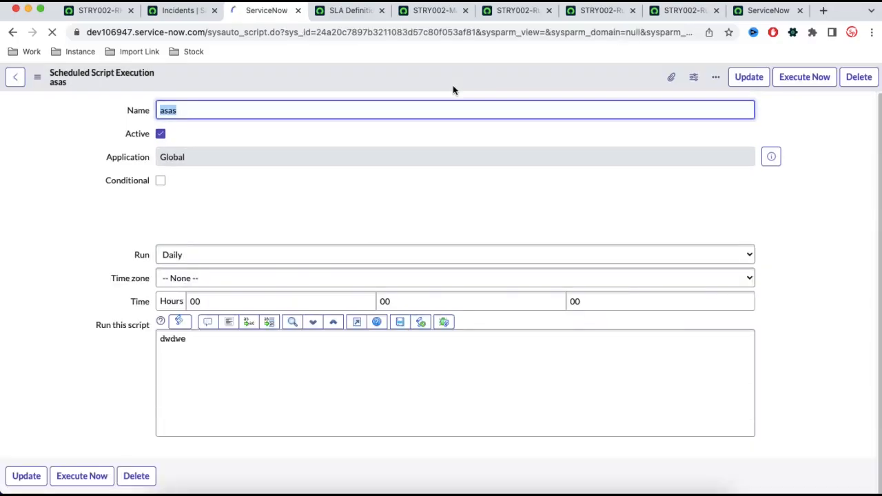
Step: Check the customer updates of STRY002-RH-3, then return past the incident list to the asas scheduled job
{"action": "left_click", "coordinate": [96, 10]}
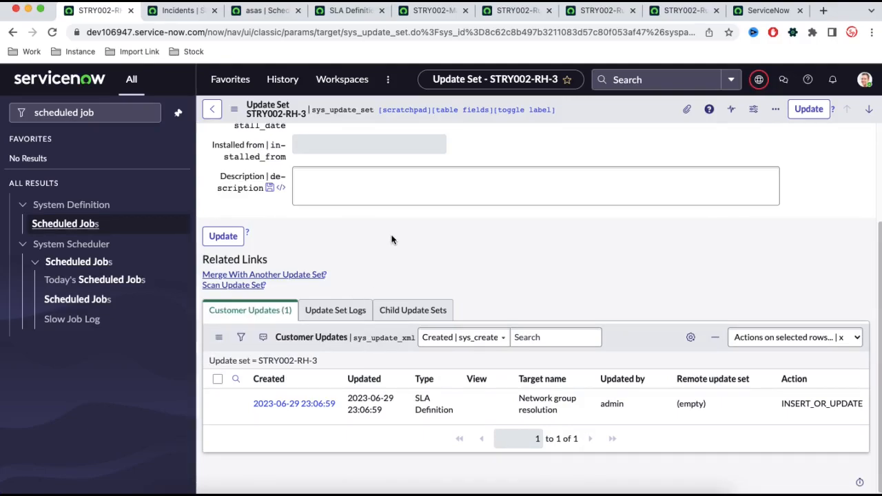
{"action": "left_click", "coordinate": [179, 10]}
{"action": "left_click", "coordinate": [257, 11]}
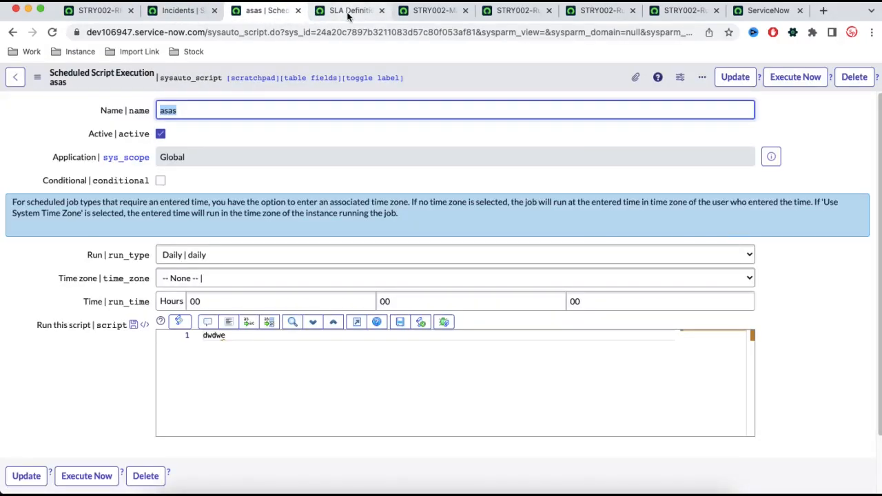
Step: Open the dictionary entries for the table behind the SLA Definitions list and look through its columns
{"action": "left_click", "coordinate": [348, 11]}
{"action": "right_click", "coordinate": [222, 128]}
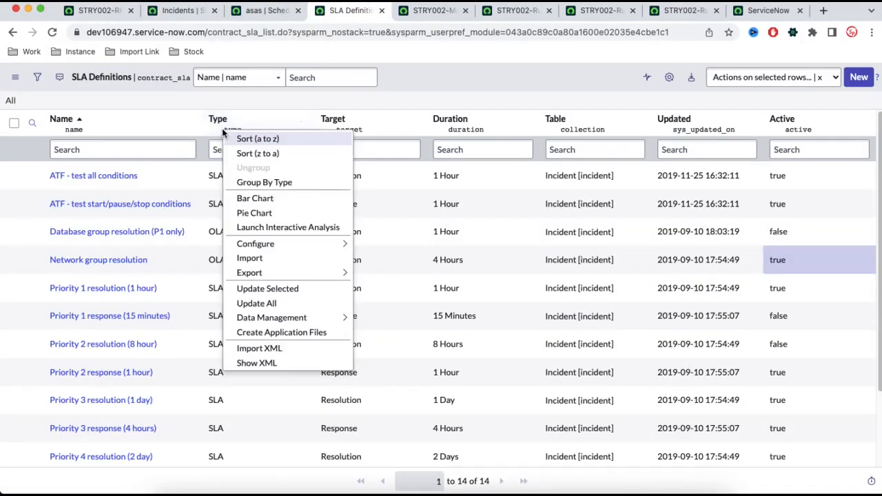
{"action": "mouse_move", "coordinate": [303, 245]}
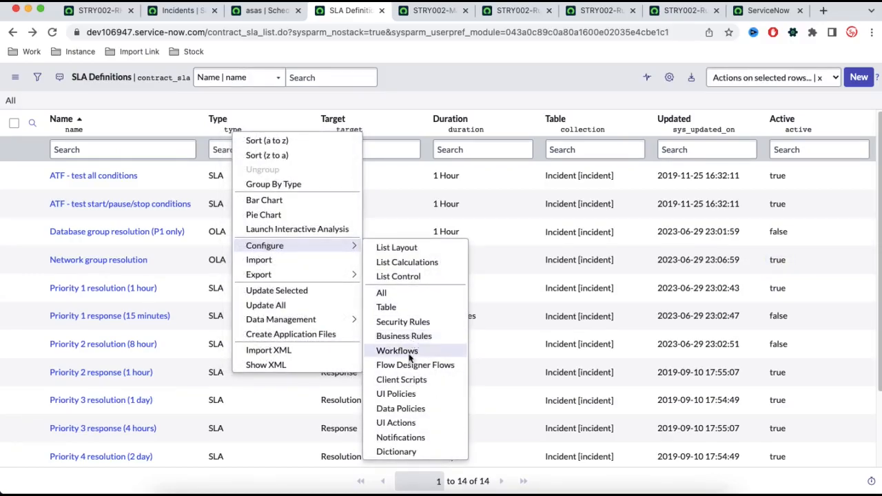
{"action": "left_click", "coordinate": [413, 452]}
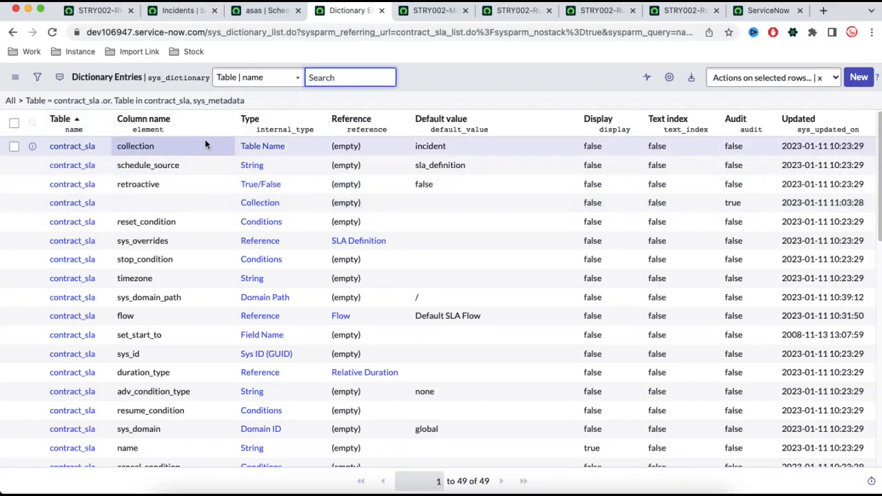
{"action": "scroll", "coordinate": [295, 313], "scroll_direction": "down", "scroll_amount": 5}
{"action": "scroll", "coordinate": [295, 313], "scroll_direction": "down", "scroll_amount": 2}
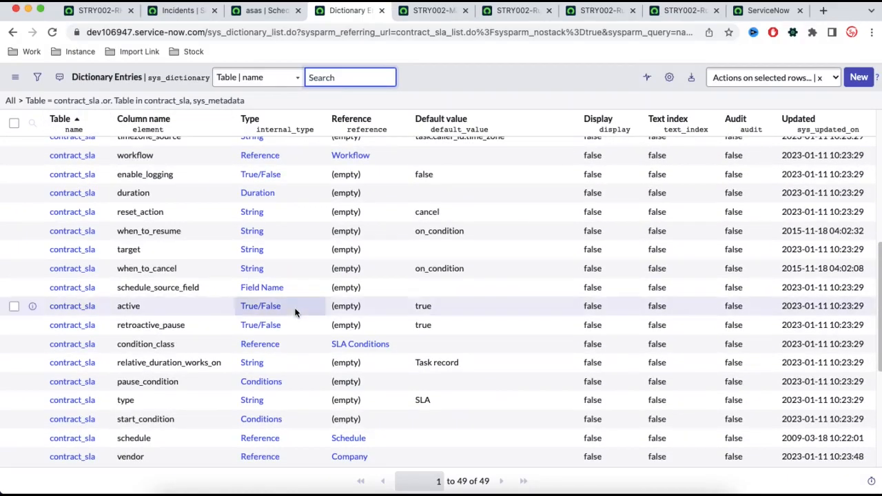
{"action": "scroll", "coordinate": [295, 313], "scroll_direction": "down", "scroll_amount": 5}
{"action": "scroll", "coordinate": [295, 313], "scroll_direction": "up", "scroll_amount": 15}
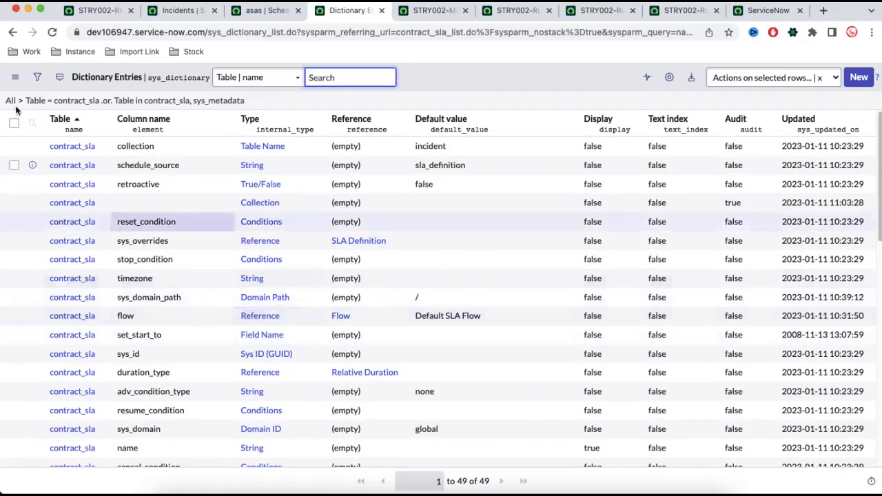
Step: Filter the SLA Definition dictionary entries by adding the condition Type is Collection
{"action": "left_click", "coordinate": [36, 78]}
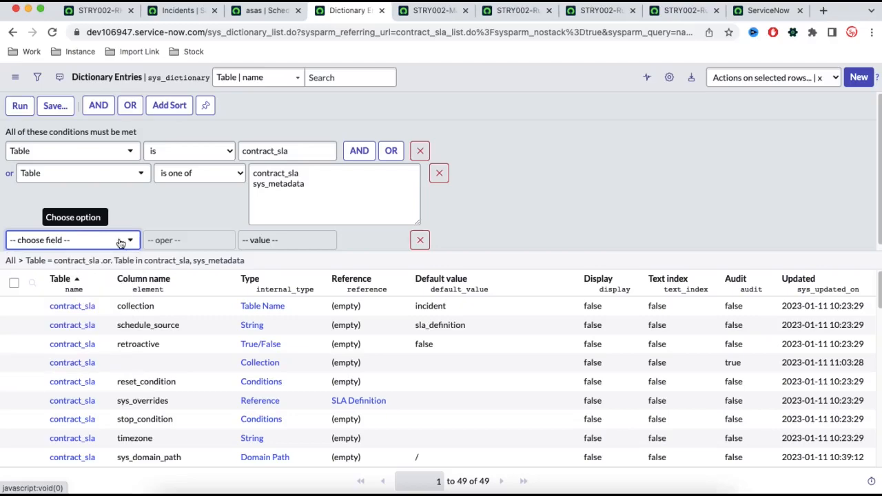
{"action": "left_click", "coordinate": [121, 243]}
{"action": "type", "text": "ty"}
{"action": "left_click", "coordinate": [86, 316]}
{"action": "left_click", "coordinate": [287, 240]}
{"action": "type", "text": "co"}
{"action": "left_click", "coordinate": [263, 257]}
{"action": "left_click", "coordinate": [20, 106]}
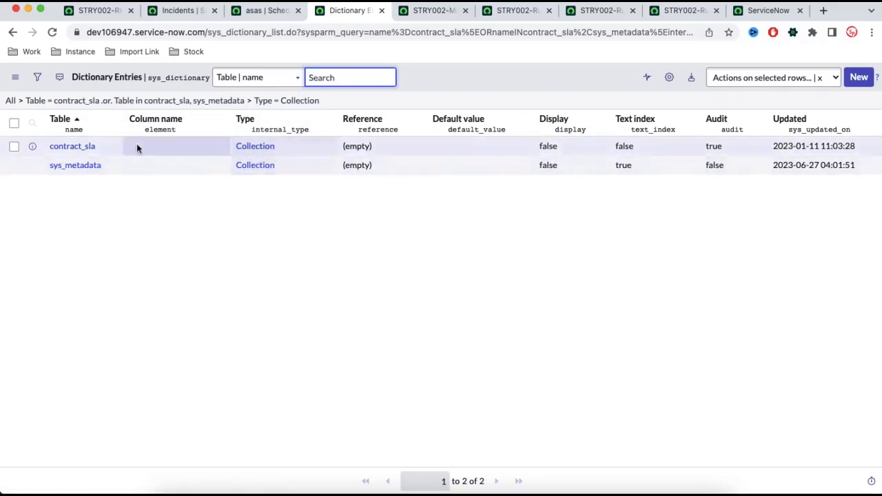
Step: Open the contract_sla collection entry separately and check its attributes for Update synch
{"action": "left_click", "coordinate": [29, 149], "text": "super"}
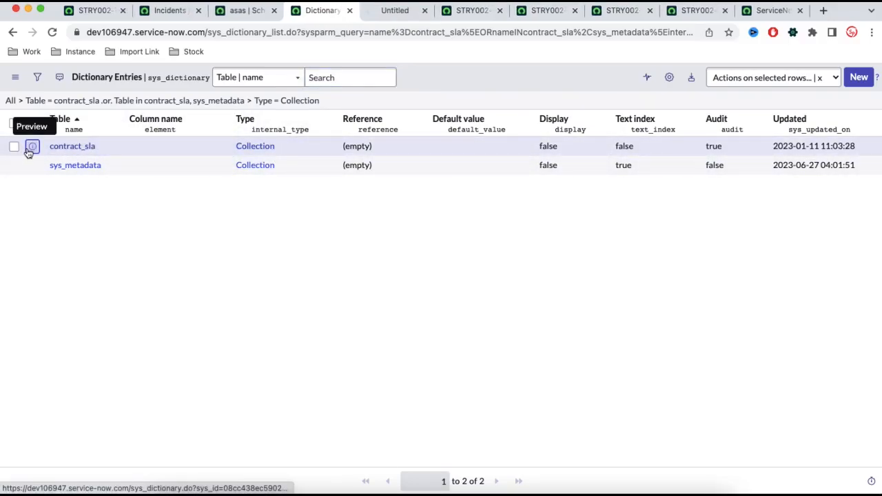
{"action": "left_click", "coordinate": [383, 13]}
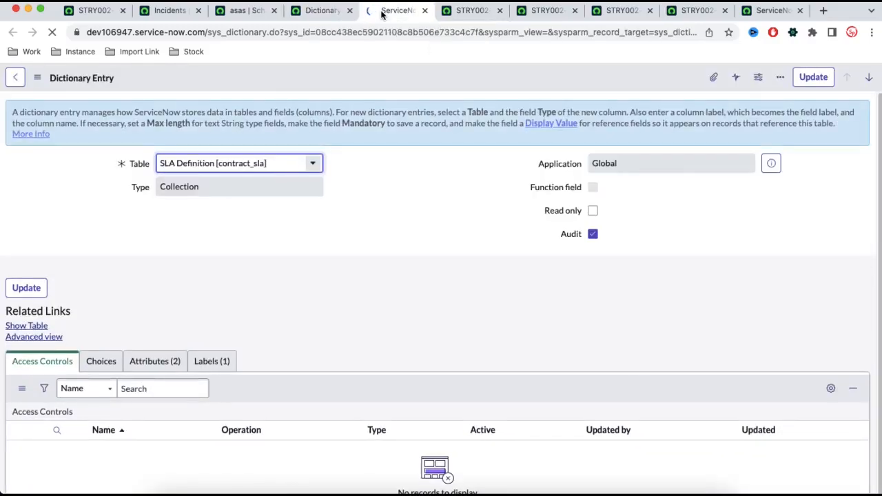
{"action": "left_click", "coordinate": [150, 362]}
{"action": "scroll", "coordinate": [238, 311], "scroll_direction": "down", "scroll_amount": 2}
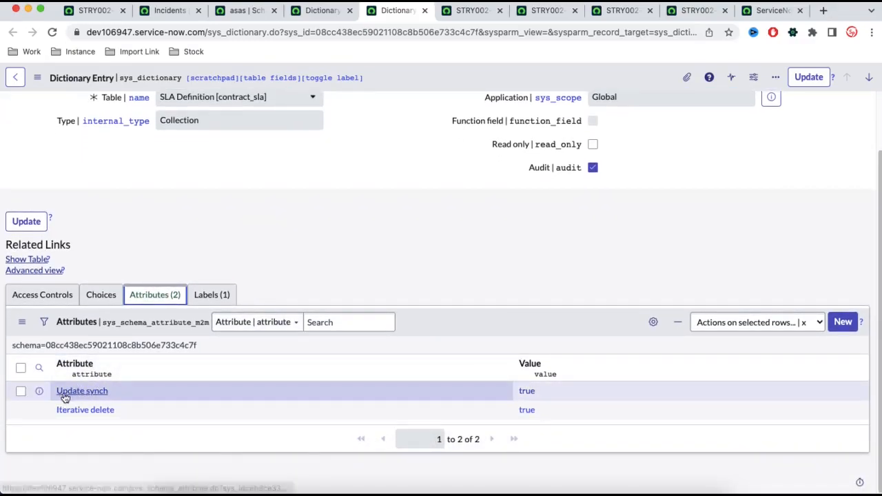
{"action": "left_click_drag", "start_coordinate": [561, 391], "coordinate": [187, 386]}
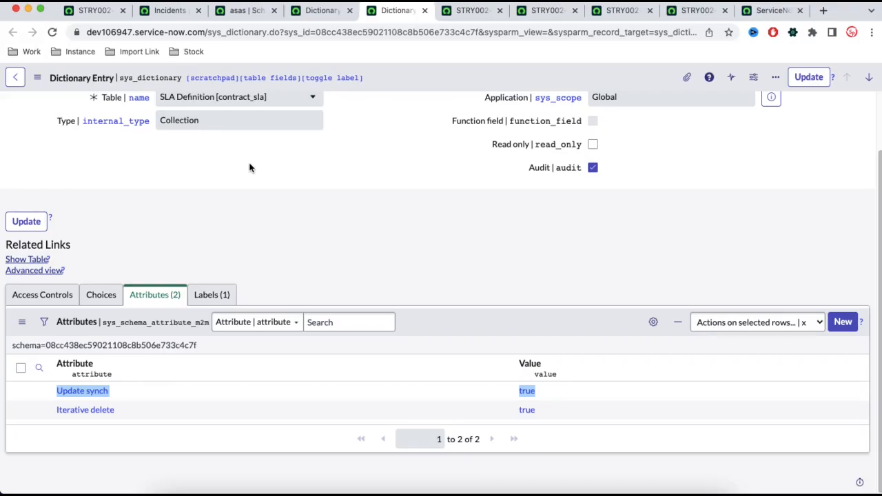
Step: Go to the Incidents list and open the dictionary entries of its table
{"action": "left_click", "coordinate": [164, 9]}
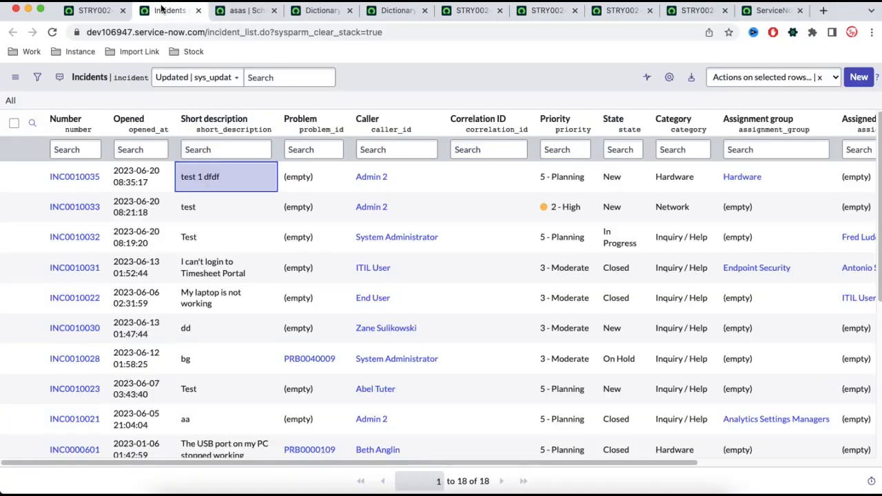
{"action": "right_click", "coordinate": [200, 127]}
{"action": "mouse_move", "coordinate": [243, 254]}
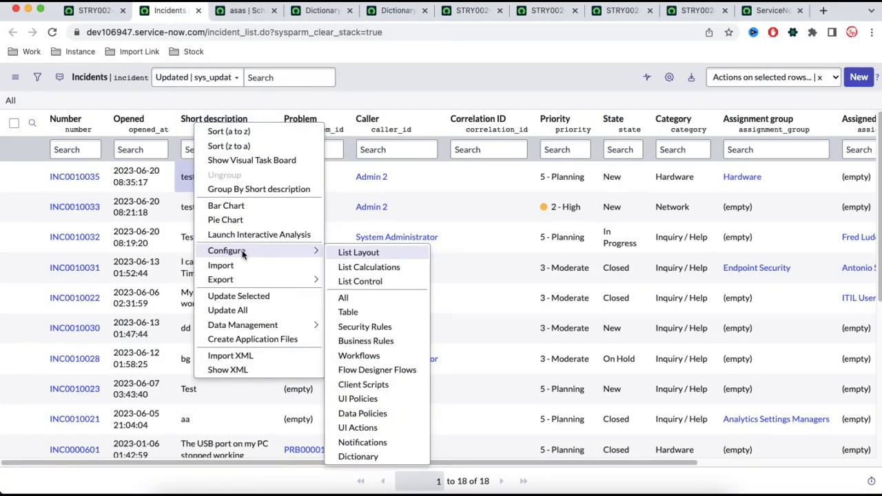
{"action": "left_click", "coordinate": [359, 457]}
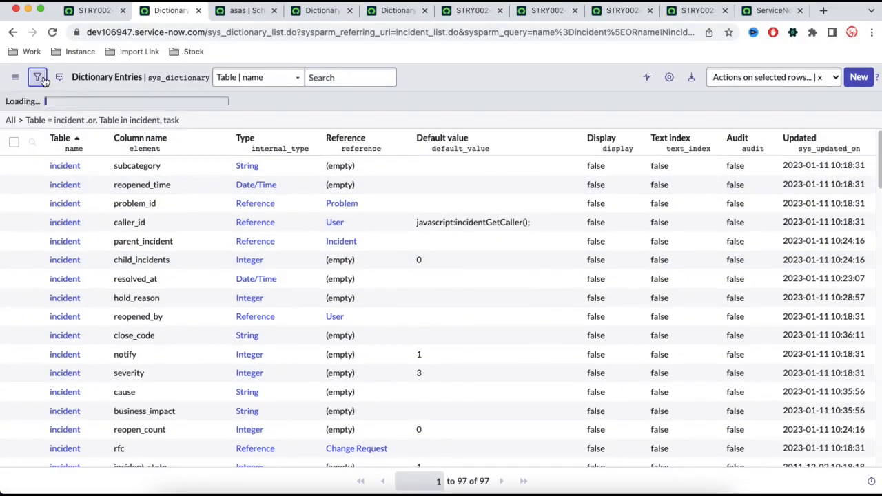
Step: Filter the incident dictionary entries by adding the condition Type is Collection
{"action": "left_click", "coordinate": [133, 238]}
{"action": "type", "text": "type"}
{"action": "left_click", "coordinate": [69, 303]}
{"action": "left_click", "coordinate": [286, 241]}
{"action": "type", "text": "collection"}
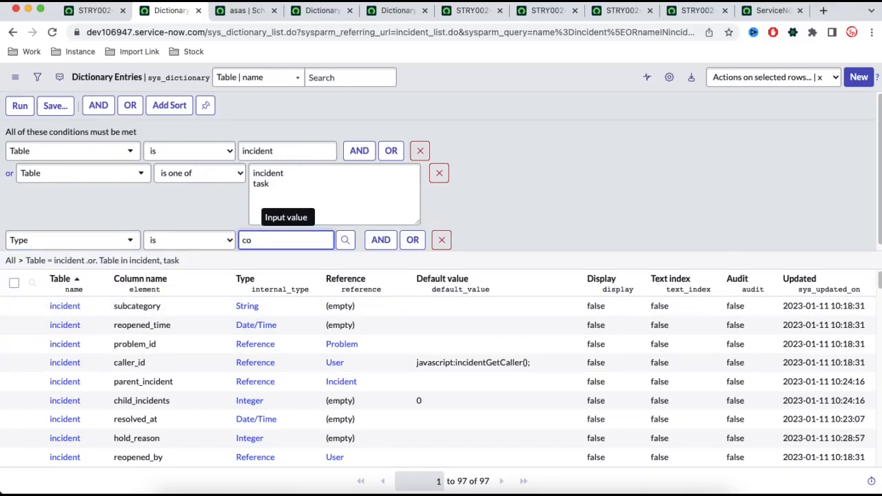
{"action": "left_click", "coordinate": [24, 110]}
Step: Open the incident collection entry and compare its attributes with those of the contract_sla entry, focusing on Update synch
{"action": "left_click", "coordinate": [65, 147]}
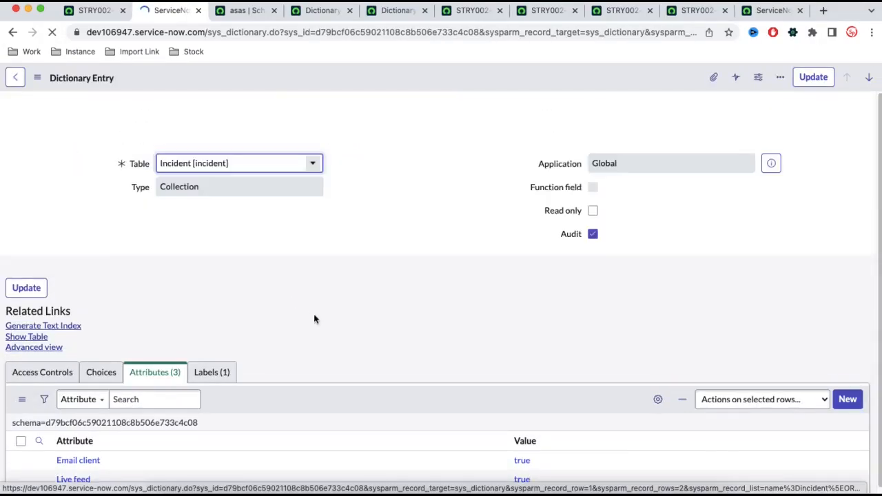
{"action": "scroll", "coordinate": [326, 319], "scroll_direction": "down", "scroll_amount": 2}
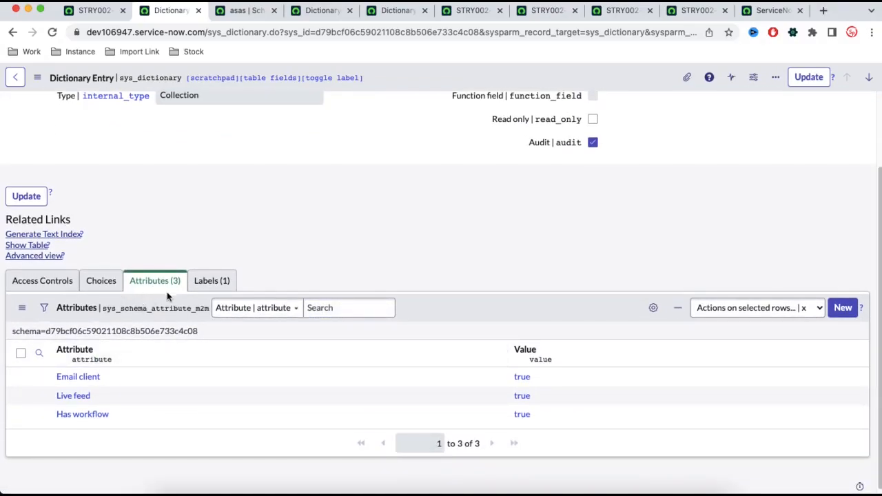
{"action": "left_click", "coordinate": [315, 12]}
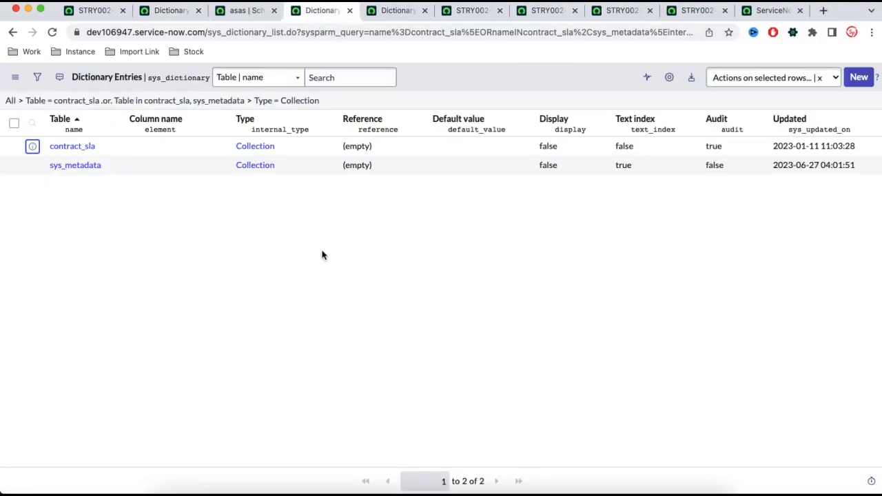
{"action": "left_click", "coordinate": [380, 12]}
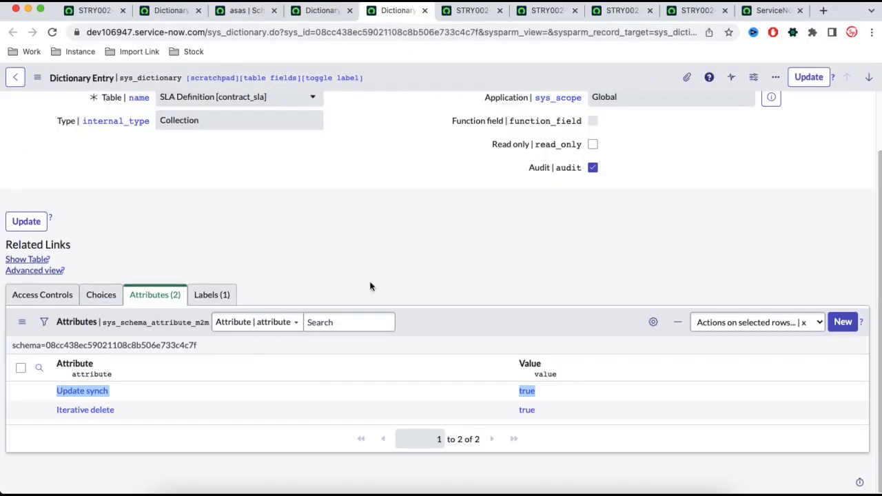
{"action": "left_click", "coordinate": [137, 392]}
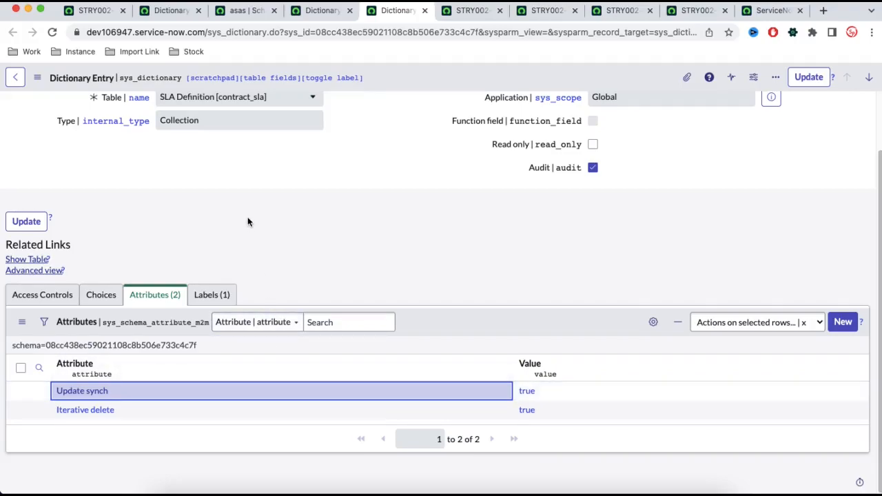
{"action": "scroll", "coordinate": [249, 216], "scroll_direction": "up", "scroll_amount": 1}
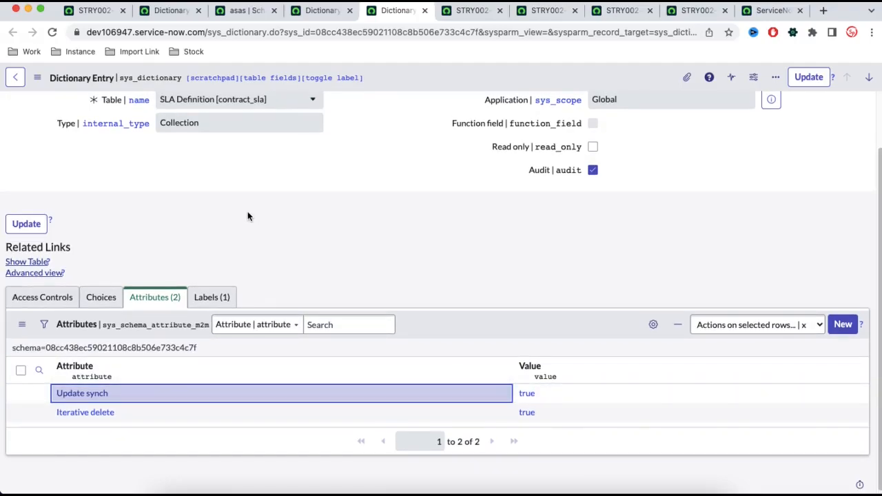
Step: From the STRY002-RH-3 update set, open the System Definition scheduled jobs list, sort it by Updated, and open the asas job
{"action": "left_click", "coordinate": [104, 14]}
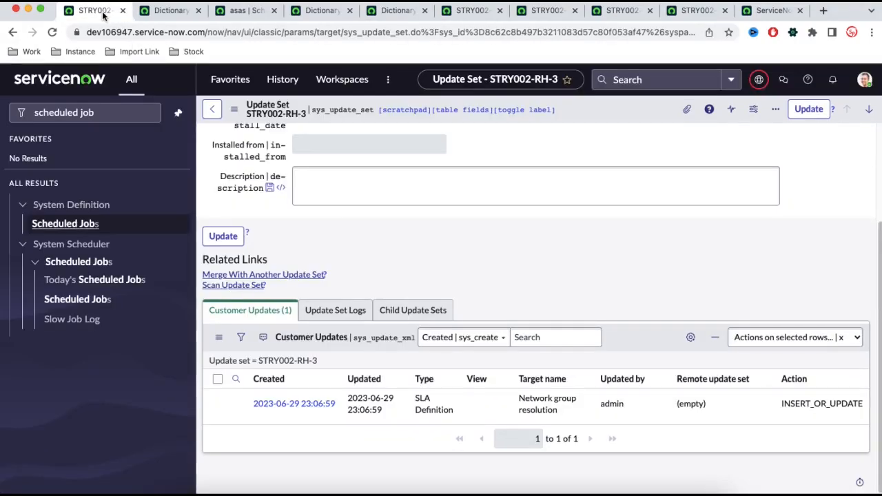
{"action": "left_click", "coordinate": [79, 225]}
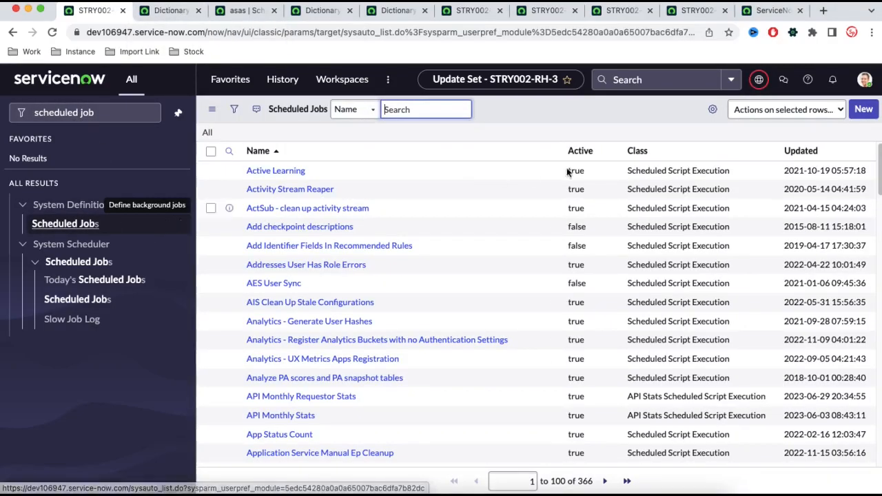
{"action": "left_click", "coordinate": [805, 153]}
{"action": "left_click", "coordinate": [252, 197]}
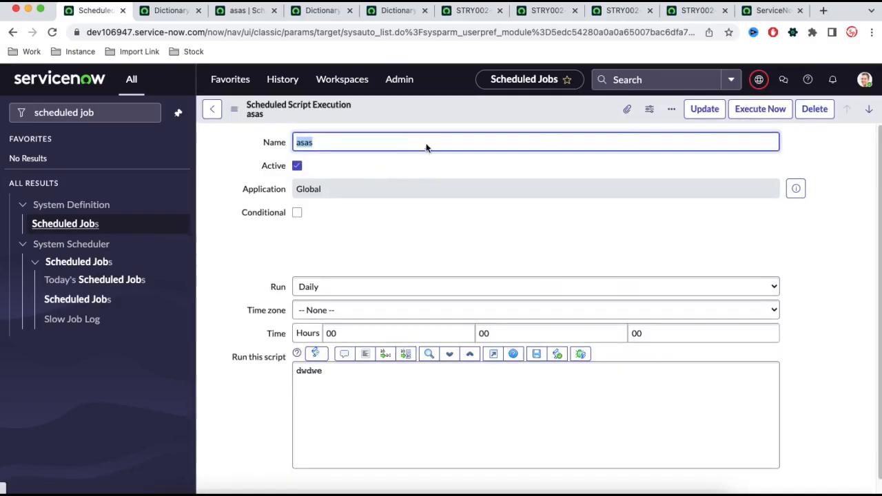
Step: Export the asas scheduled job record as an XML file
{"action": "right_click", "coordinate": [362, 113]}
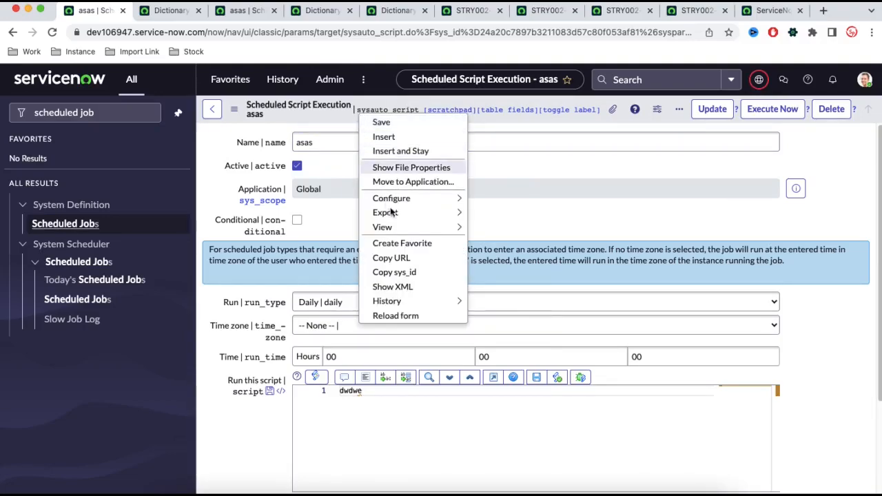
{"action": "mouse_move", "coordinate": [466, 214]}
{"action": "left_click", "coordinate": [497, 242]}
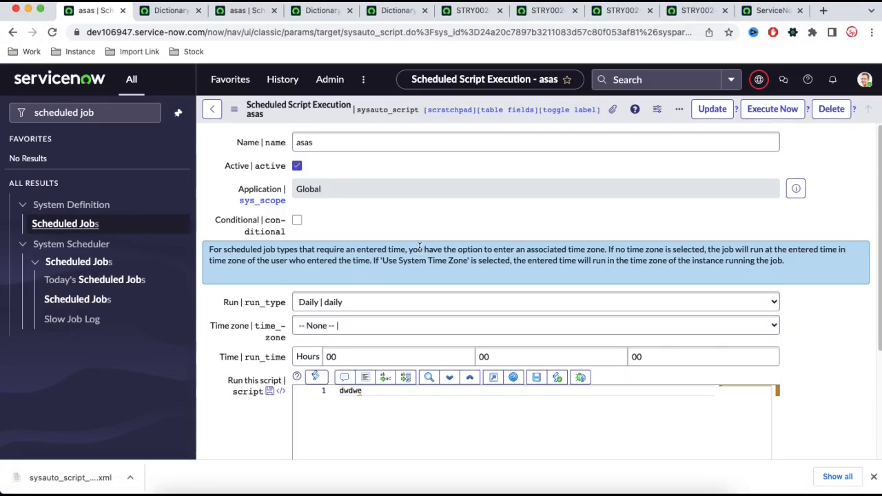
Step: Switch to the dev169281 instance, find the System Definition scheduled jobs list, and sort it by Updated with the newest first
{"action": "left_click", "coordinate": [768, 11]}
{"action": "left_click", "coordinate": [82, 110]}
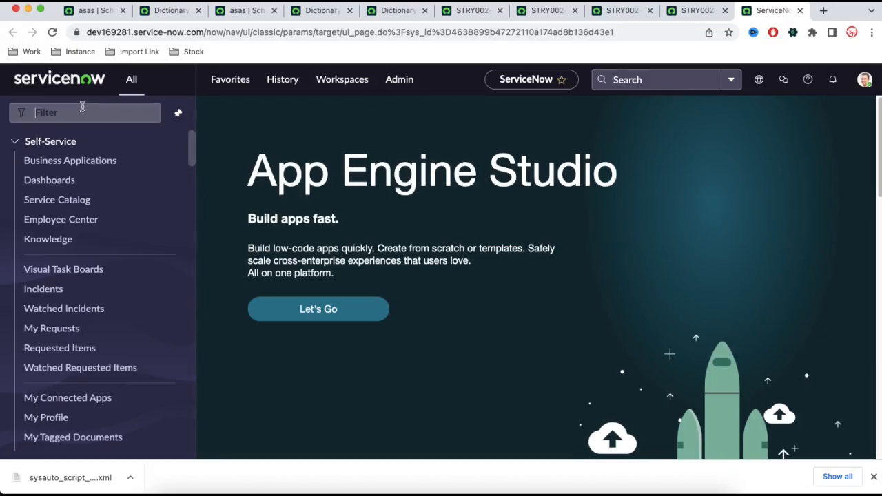
{"action": "type", "text": "sche"}
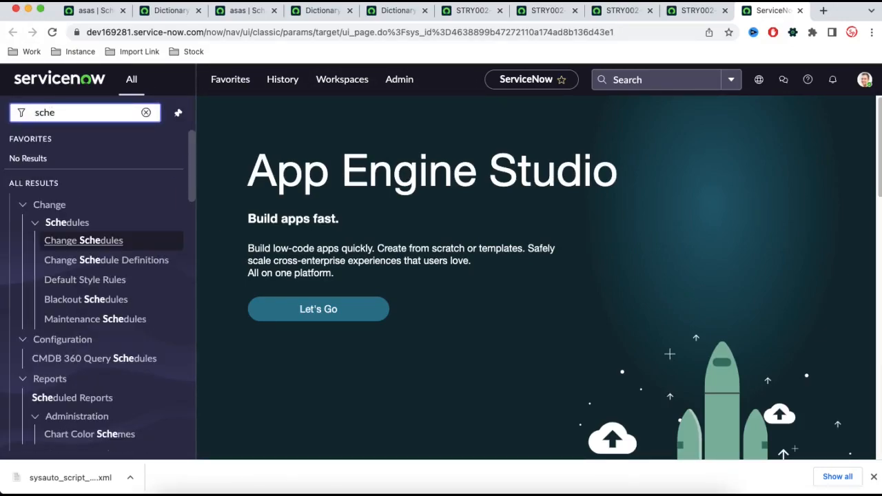
{"action": "type", "text": "duled j"}
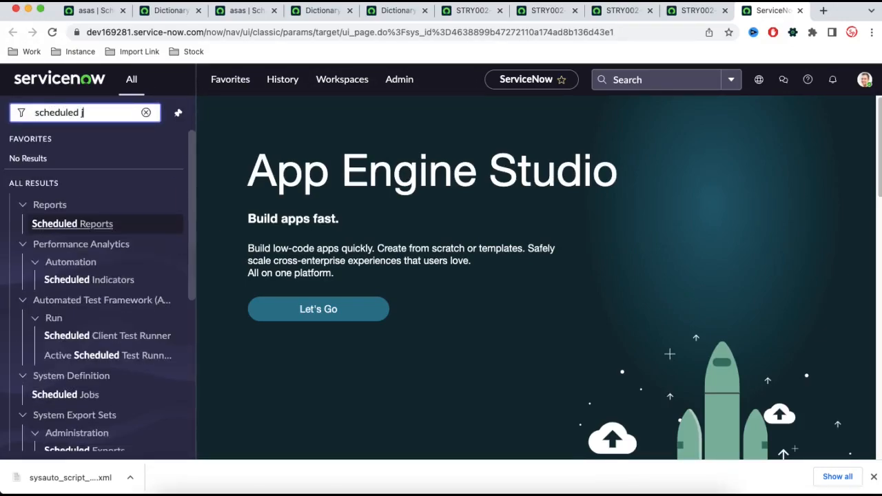
{"action": "left_click", "coordinate": [78, 231]}
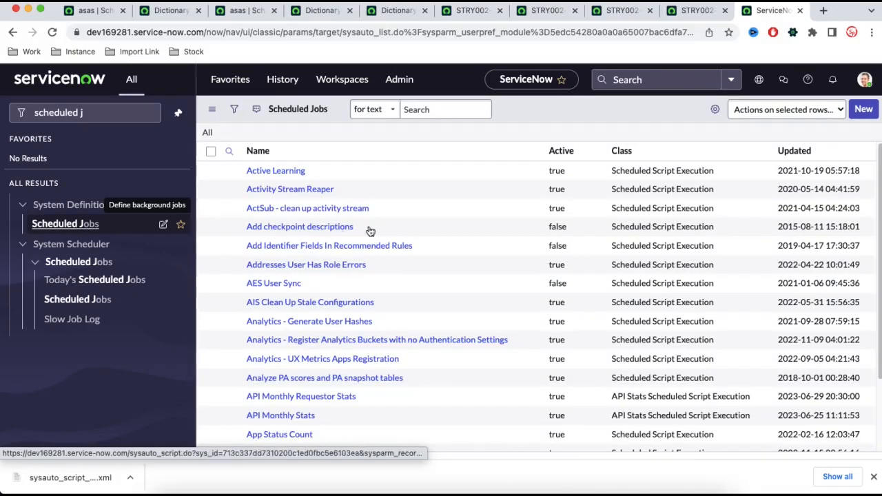
{"action": "left_click", "coordinate": [798, 151]}
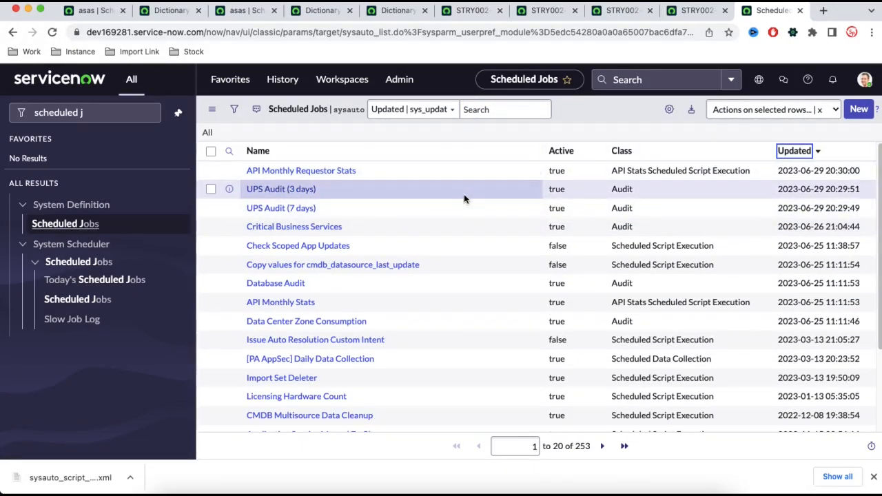
Step: Import the exported sysauto_script XML file through the scheduled jobs list, then highlight the instance name dev169281 in the address
{"action": "right_click", "coordinate": [542, 152]}
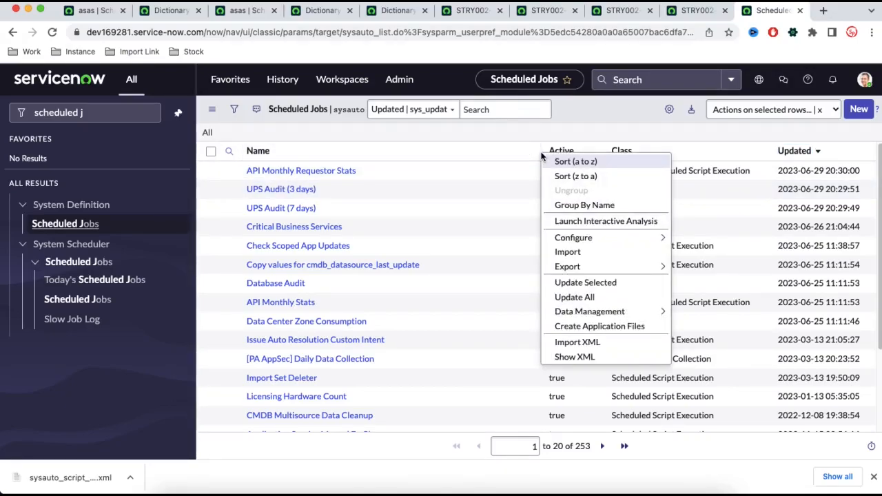
{"action": "left_click", "coordinate": [590, 343]}
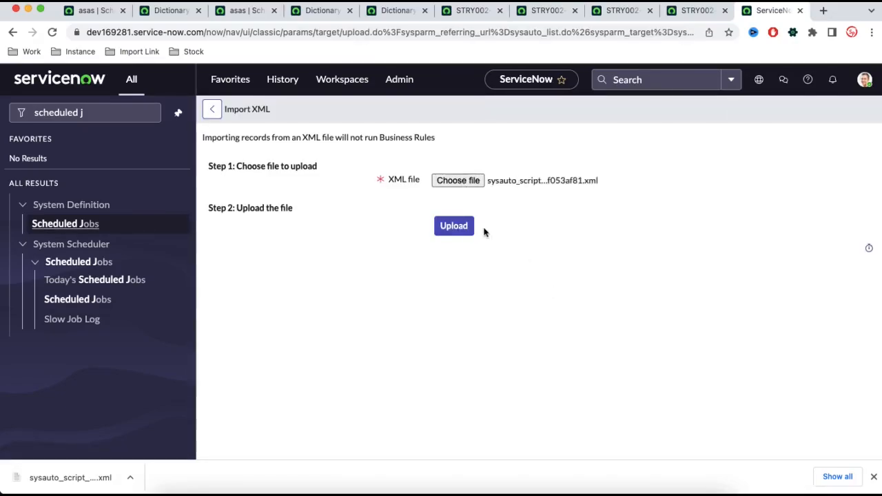
{"action": "left_click", "coordinate": [460, 231]}
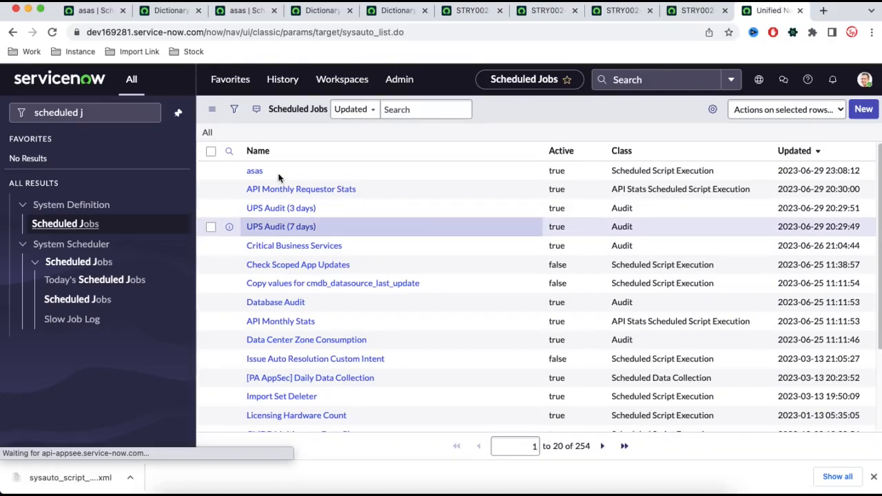
{"action": "left_click", "coordinate": [104, 32]}
{"action": "double_click", "coordinate": [134, 32]}
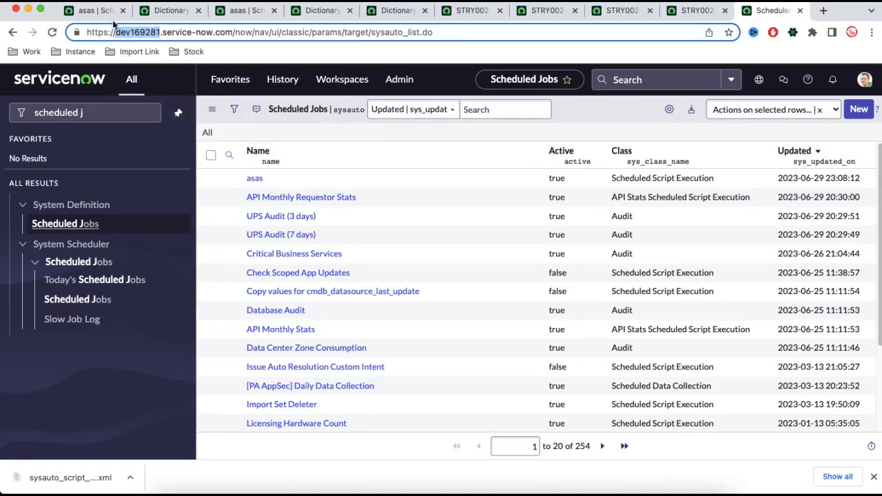
{"action": "key", "text": "super+1"}
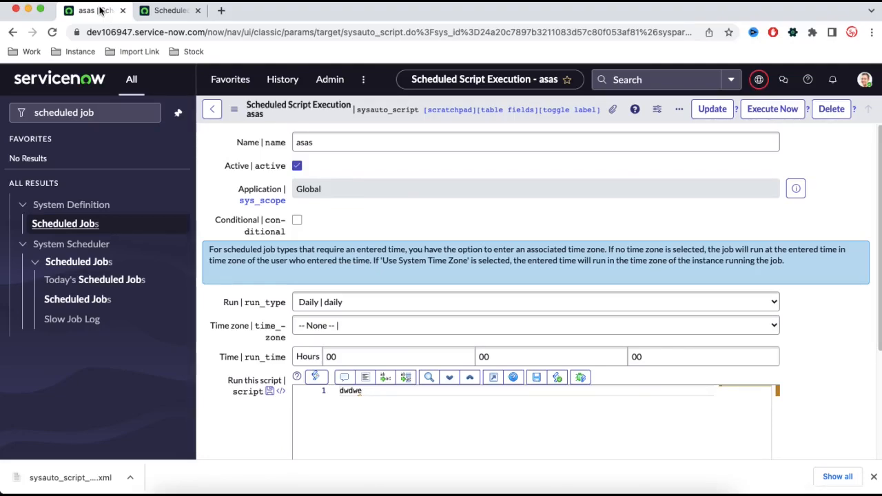
{"action": "left_click", "coordinate": [169, 11]}
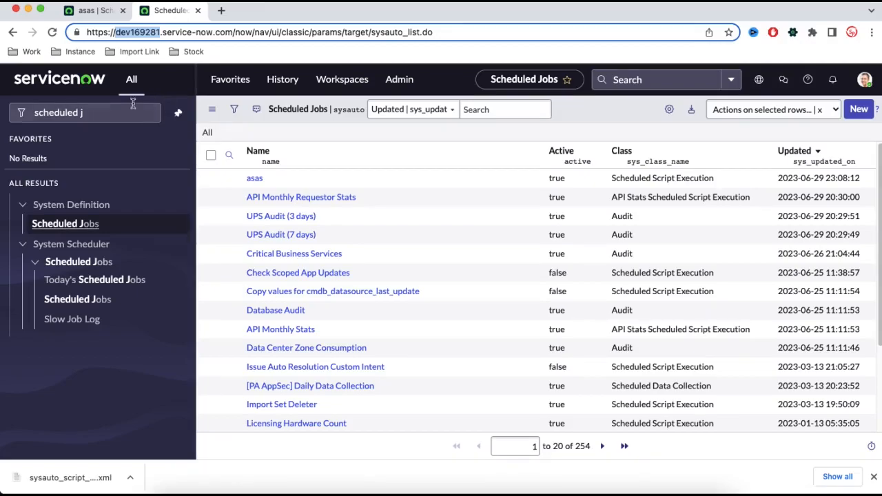
{"action": "left_click", "coordinate": [181, 11]}
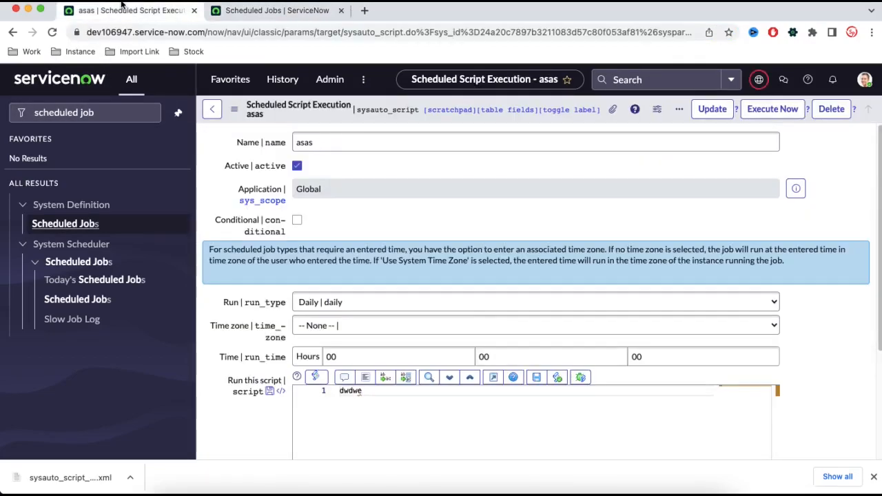
{"action": "left_click", "coordinate": [234, 11]}
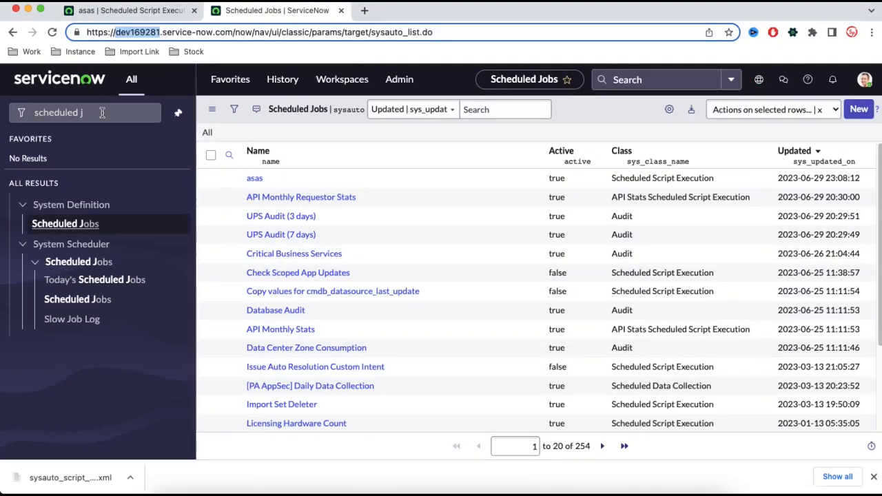
Step: On the dev169281 instance, find the System Policy rules and open the Assignment rules list
{"action": "left_click_drag", "start_coordinate": [84, 112], "coordinate": [3, 113]}
{"action": "type", "text": "rules"}
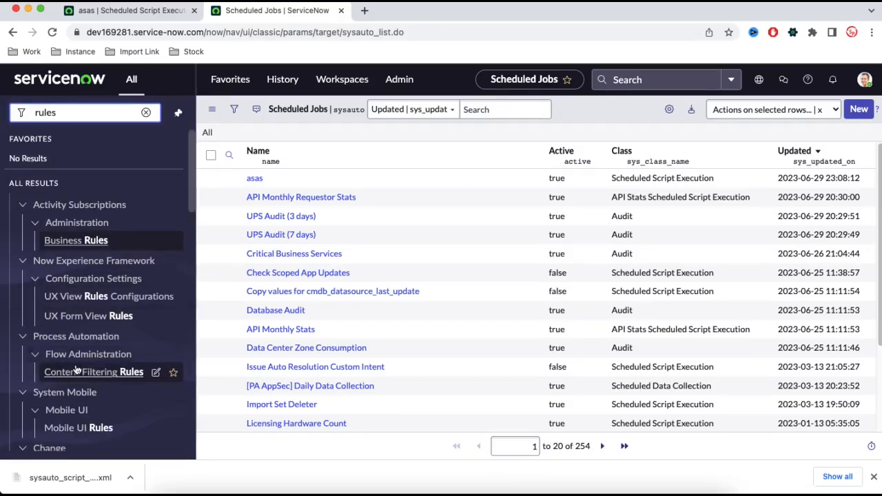
{"action": "scroll", "coordinate": [77, 371], "scroll_direction": "down", "scroll_amount": 10}
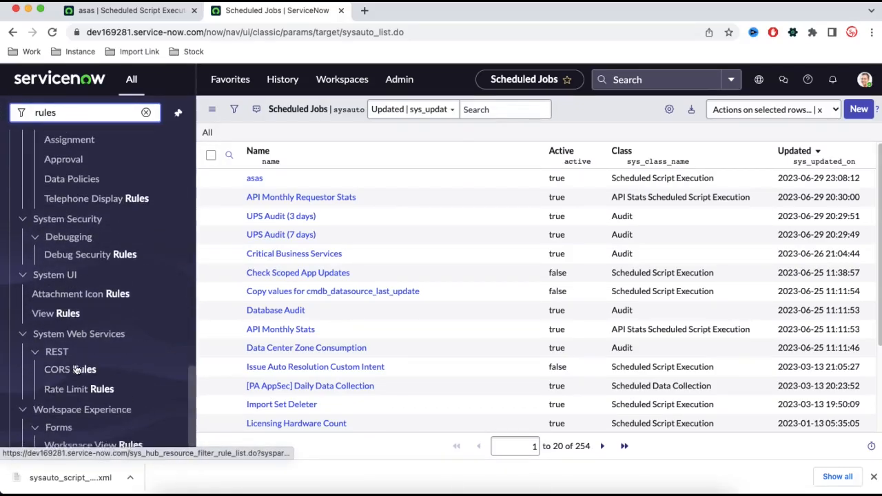
{"action": "scroll", "coordinate": [89, 323], "scroll_direction": "up", "scroll_amount": 5}
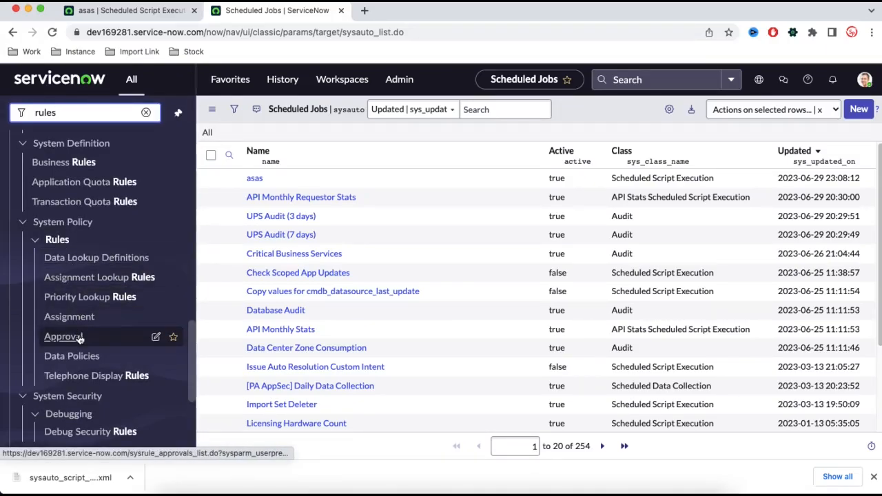
{"action": "scroll", "coordinate": [80, 336], "scroll_direction": "down", "scroll_amount": 5}
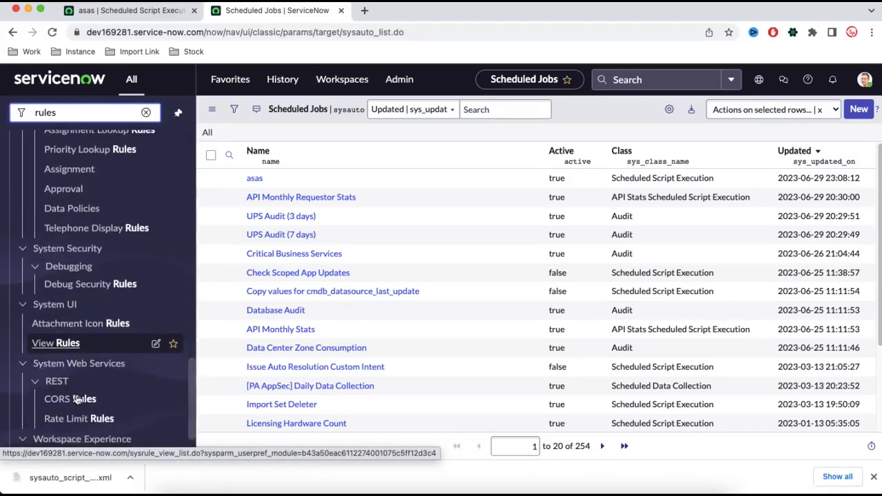
{"action": "scroll", "coordinate": [76, 399], "scroll_direction": "up", "scroll_amount": 3}
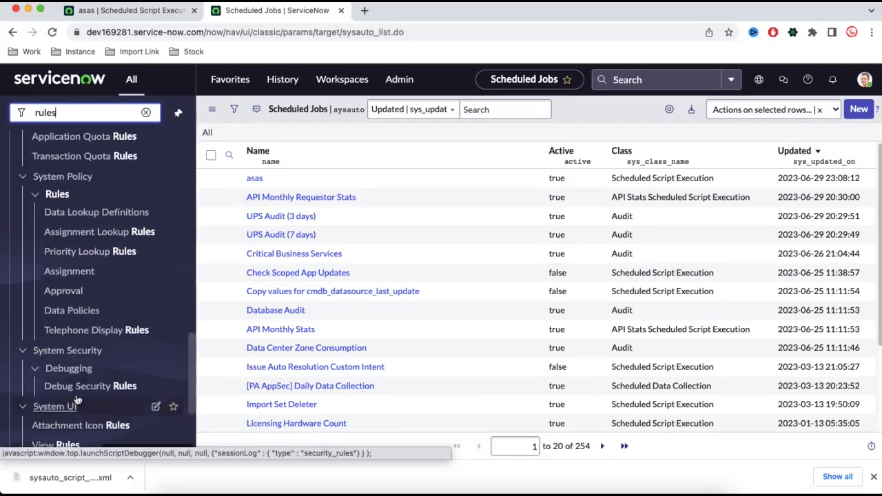
{"action": "left_click", "coordinate": [85, 281]}
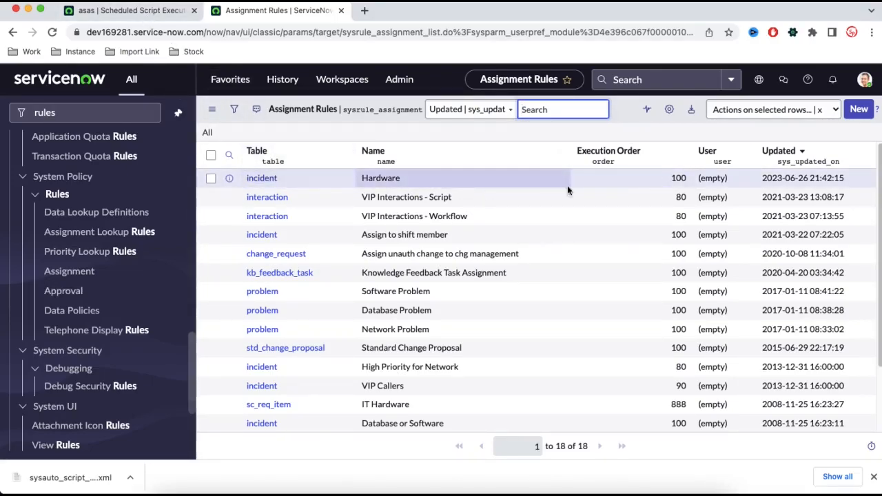
Step: Set the Execution Order of the Hardware incident assignment rule to 1,000 directly in the list
{"action": "left_click", "coordinate": [652, 179]}
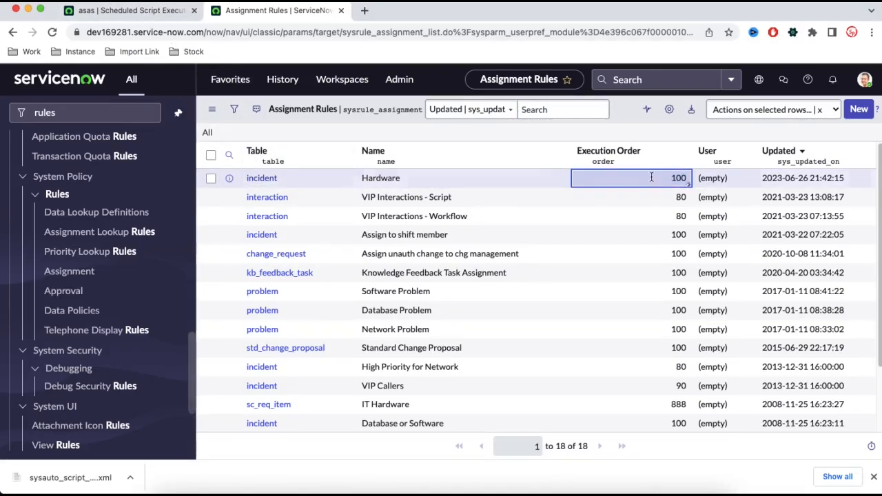
{"action": "double_click", "coordinate": [652, 177]}
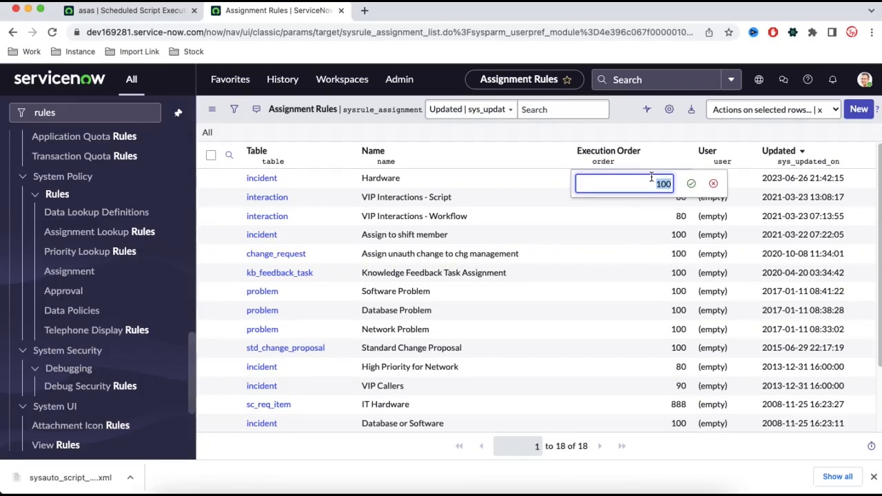
{"action": "type", "text": "1"}
{"action": "key", "text": "Return"}
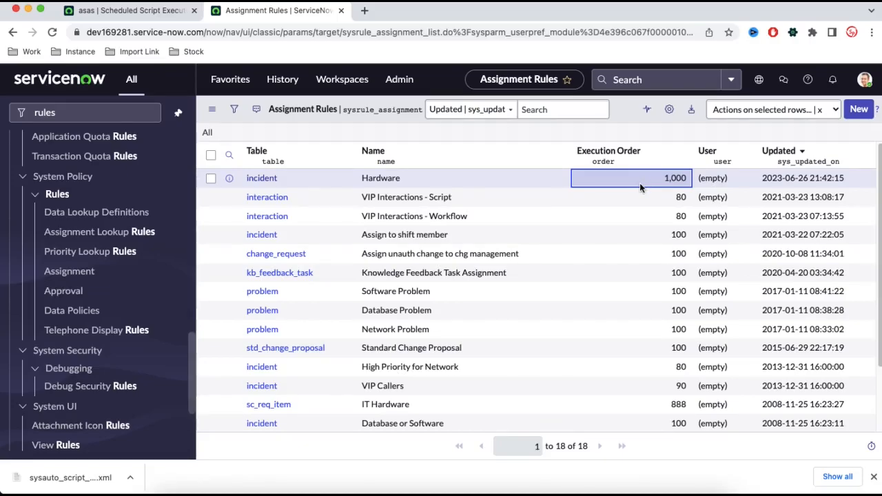
Step: Switch to the dev106947 instance, find the Local Update Sets list, and start a new update set record
{"action": "left_click", "coordinate": [130, 11]}
{"action": "left_click", "coordinate": [112, 105]}
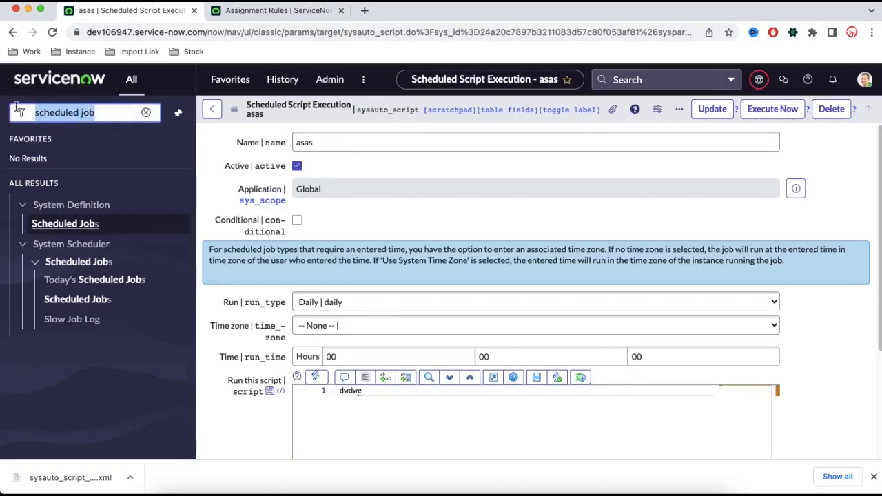
{"action": "type", "text": "local up"}
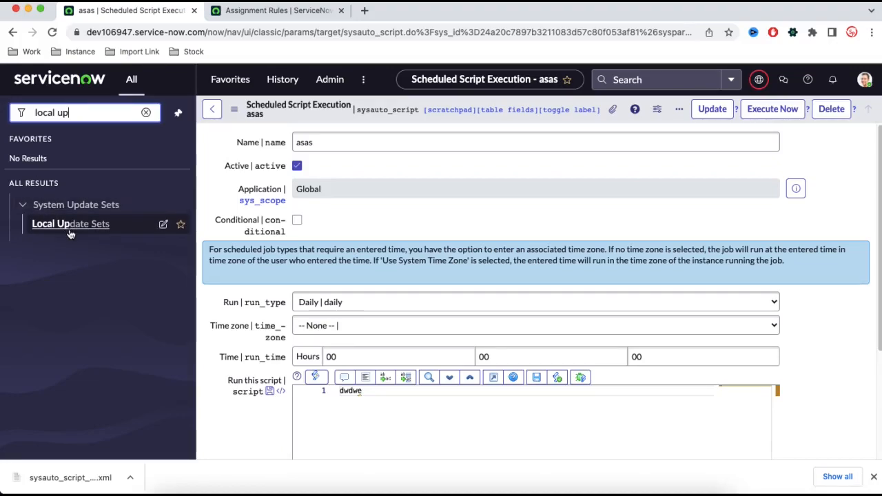
{"action": "left_click", "coordinate": [69, 235]}
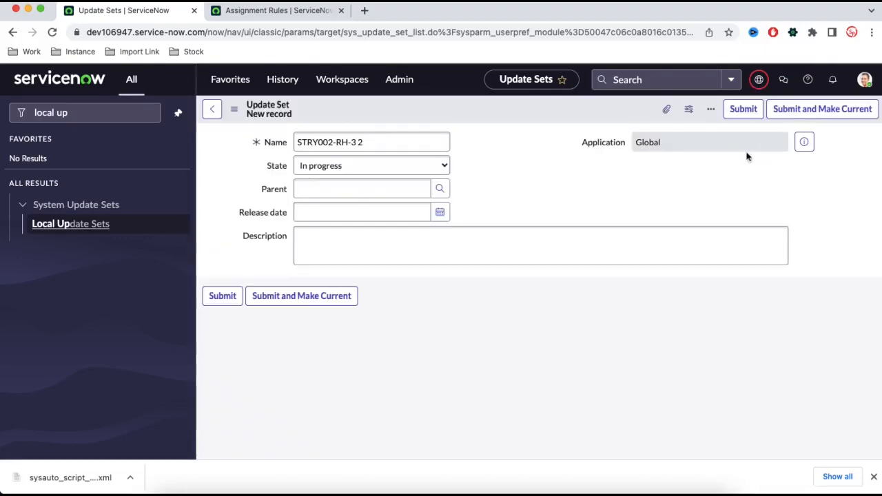
Step: Name the new update set STRY004-RH-3, then submit it and make it the current update set
{"action": "left_click", "coordinate": [337, 143]}
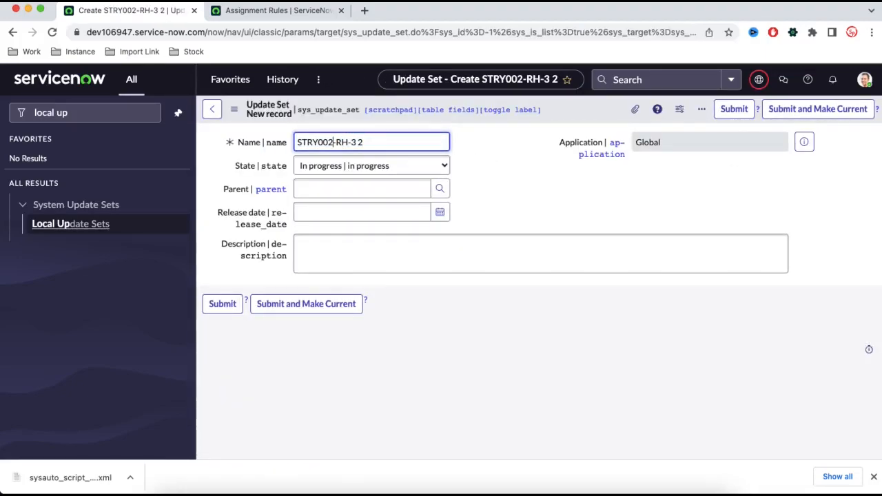
{"action": "key", "text": "BackSpace"}
{"action": "type", "text": "4"}
{"action": "key", "text": "BackSpace"}
{"action": "key", "text": "super+a"}
{"action": "left_click", "coordinate": [319, 302]}
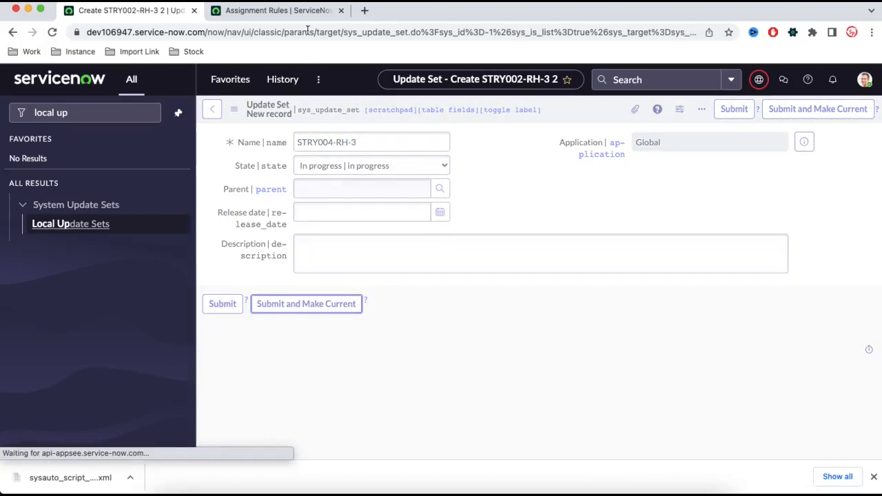
Step: Return to the dev169281 assignment rules and open the Hardware incident rule
{"action": "left_click", "coordinate": [296, 2]}
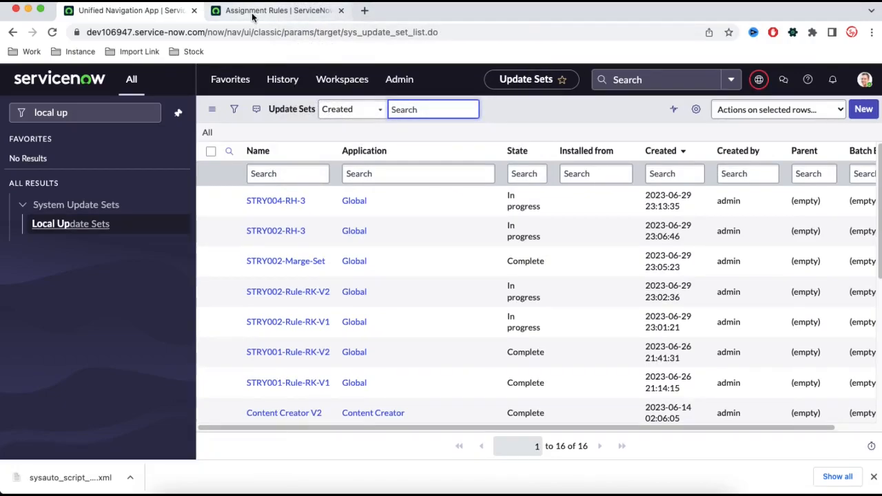
{"action": "left_click", "coordinate": [271, 11]}
{"action": "left_click", "coordinate": [269, 181]}
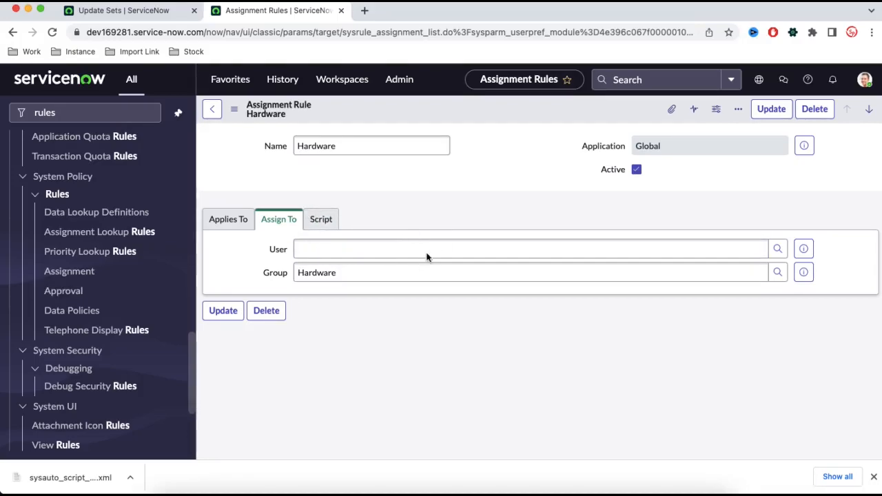
Step: On the dev106947 instance, find the System Policy Assignment rules and open their list in a separate browser tab
{"action": "left_click", "coordinate": [142, 12]}
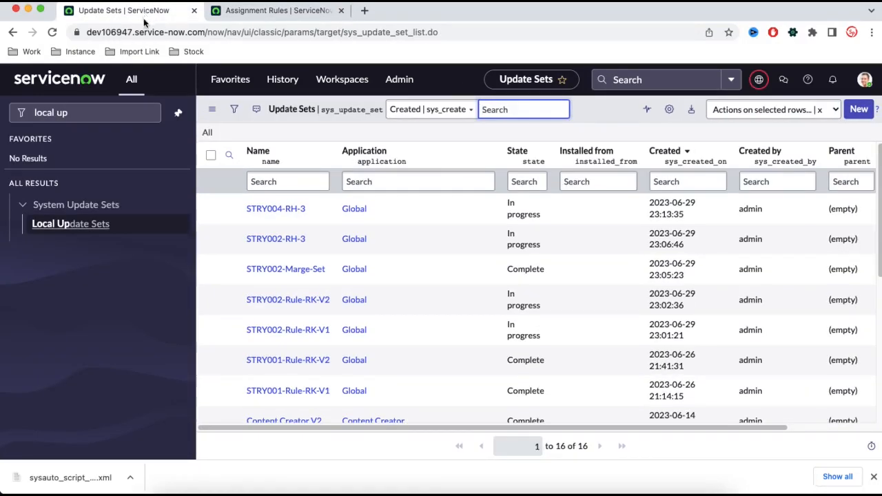
{"action": "left_click_drag", "start_coordinate": [84, 110], "coordinate": [29, 106]}
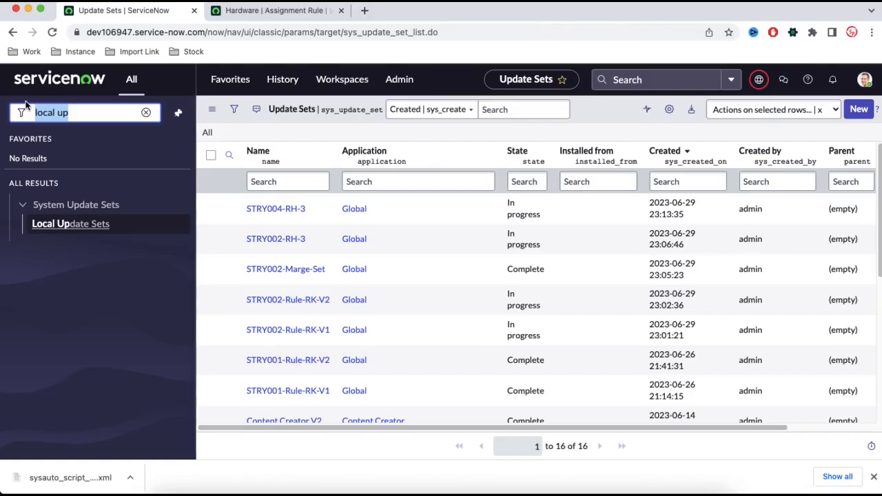
{"action": "type", "text": "rule"}
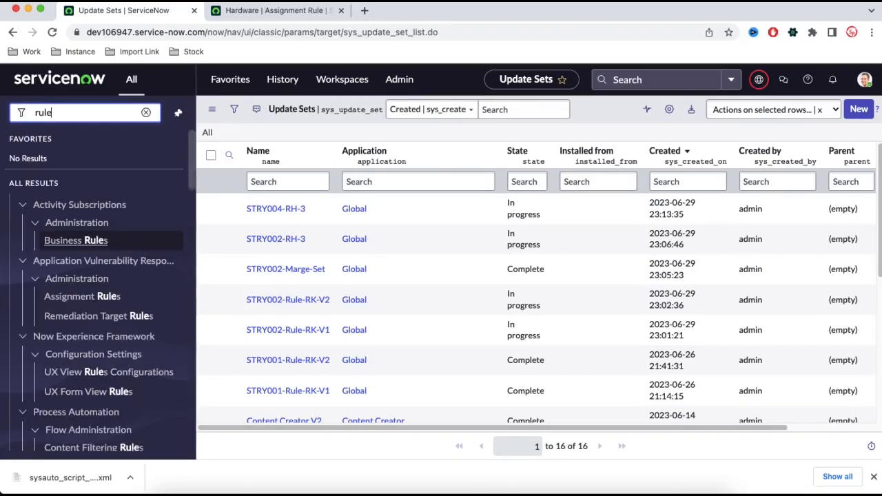
{"action": "scroll", "coordinate": [112, 352], "scroll_direction": "down", "scroll_amount": 15}
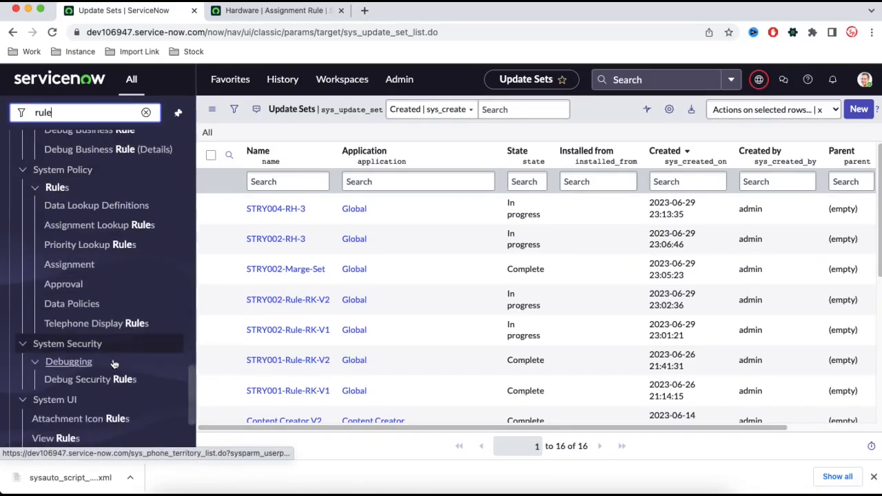
{"action": "left_click", "coordinate": [68, 264], "text": "super"}
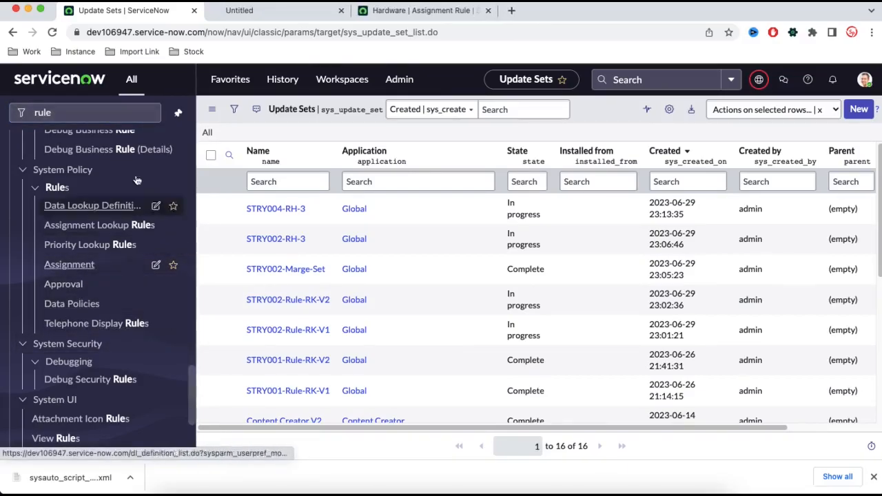
{"action": "left_click", "coordinate": [269, 26]}
{"action": "left_click", "coordinate": [273, 15]}
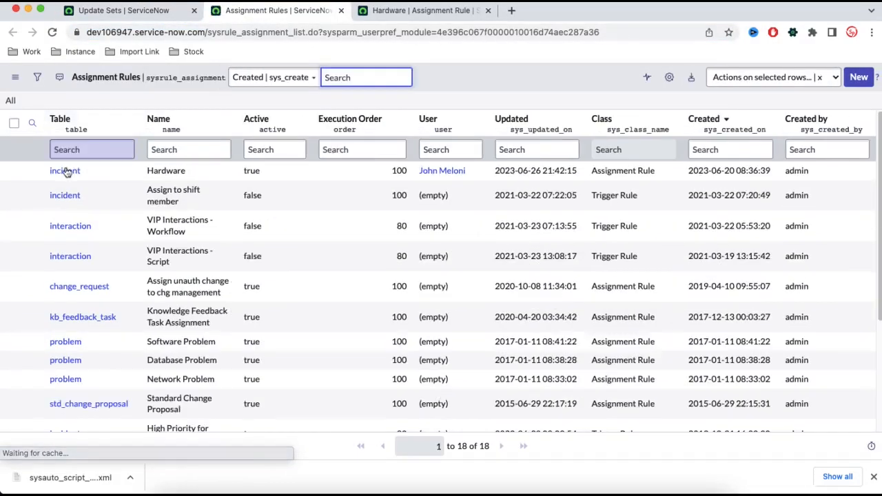
Step: Open the Hardware incident assignment rule, replace the user it assigns to with another user, and save the record
{"action": "left_click", "coordinate": [65, 172]}
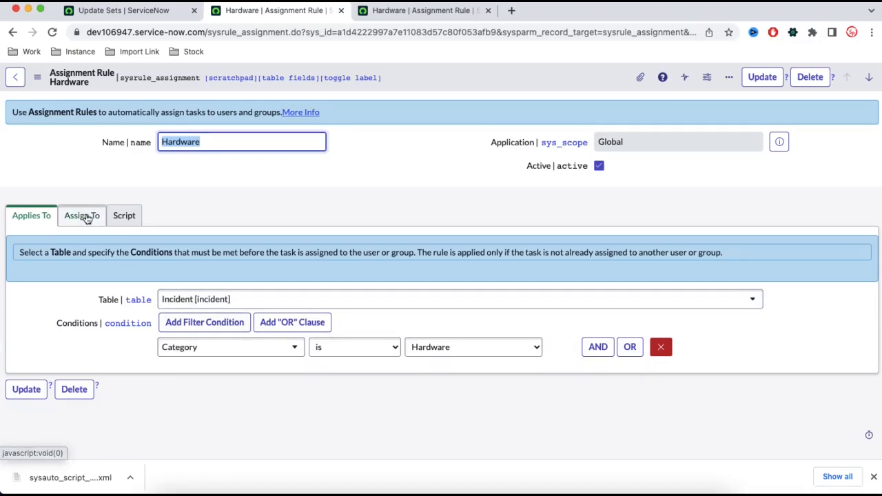
{"action": "left_click", "coordinate": [84, 216]}
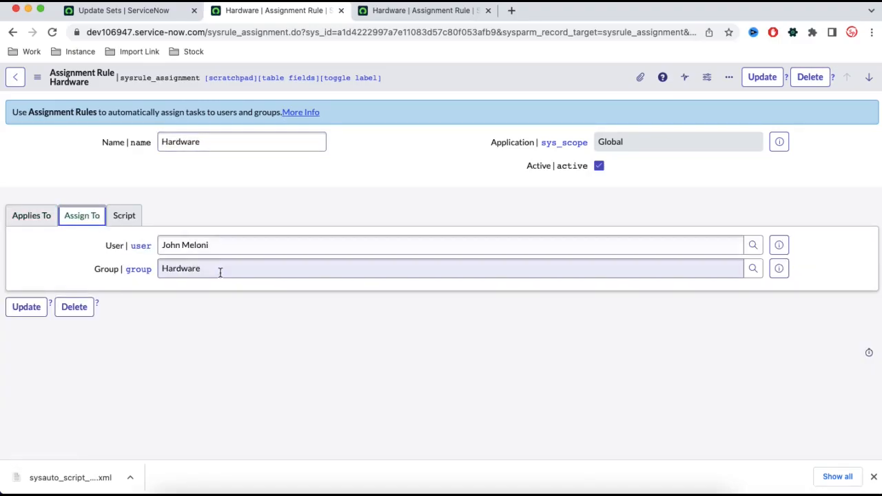
{"action": "triple_click", "coordinate": [186, 245]}
{"action": "type", "text": "ab"}
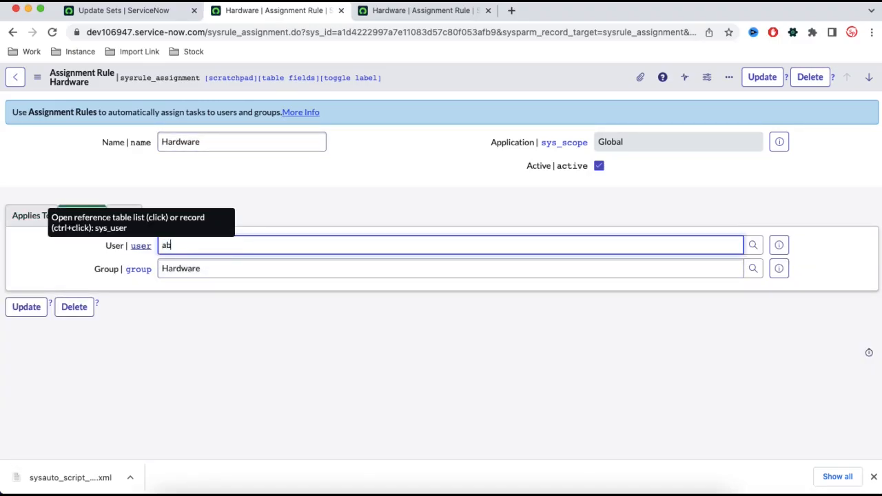
{"action": "type", "text": "el"}
{"action": "key", "text": "Tab"}
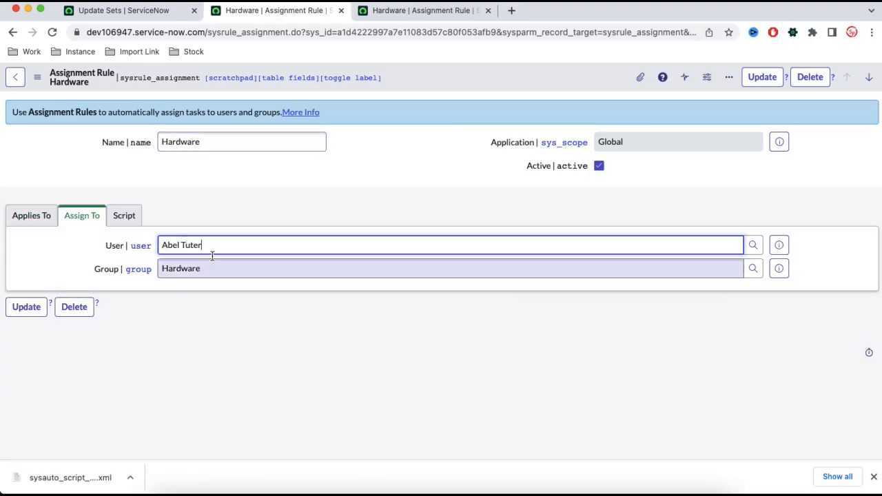
{"action": "right_click", "coordinate": [408, 76]}
{"action": "left_click", "coordinate": [422, 76]}
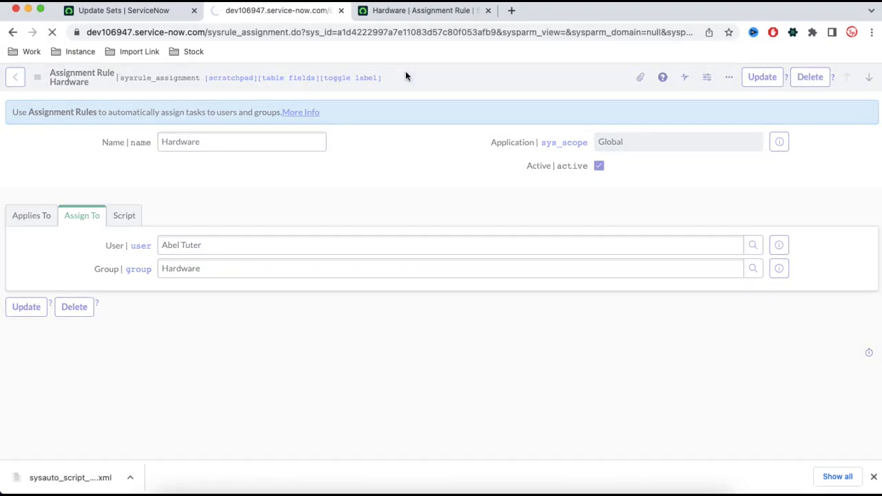
Step: Open the STRY004-RH-3 update set, change its state to Complete, and save the record
{"action": "left_click", "coordinate": [117, 11]}
{"action": "left_click", "coordinate": [290, 209]}
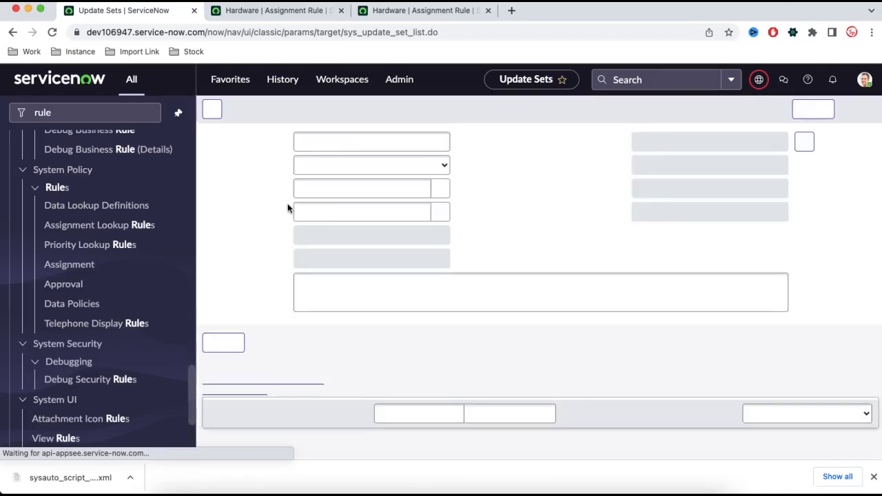
{"action": "scroll", "coordinate": [417, 341], "scroll_direction": "down", "scroll_amount": 1}
{"action": "scroll", "coordinate": [417, 339], "scroll_direction": "down", "scroll_amount": 3}
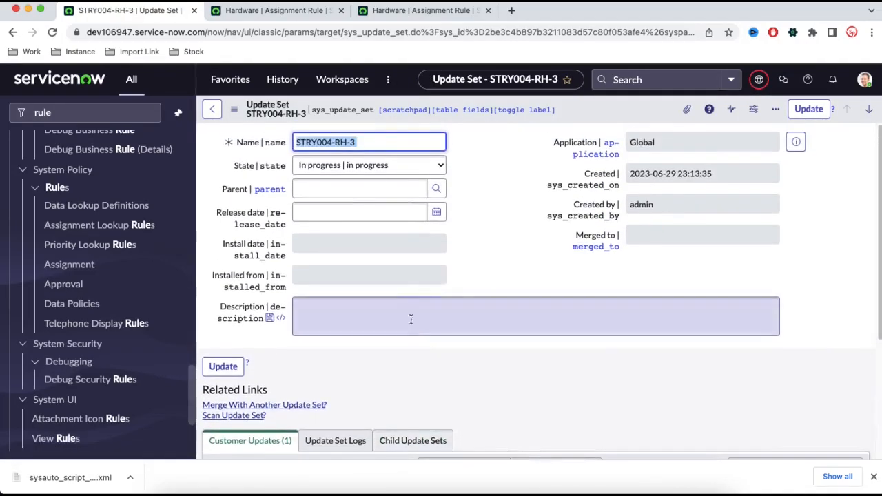
{"action": "left_click", "coordinate": [376, 165]}
{"action": "left_click", "coordinate": [341, 179]}
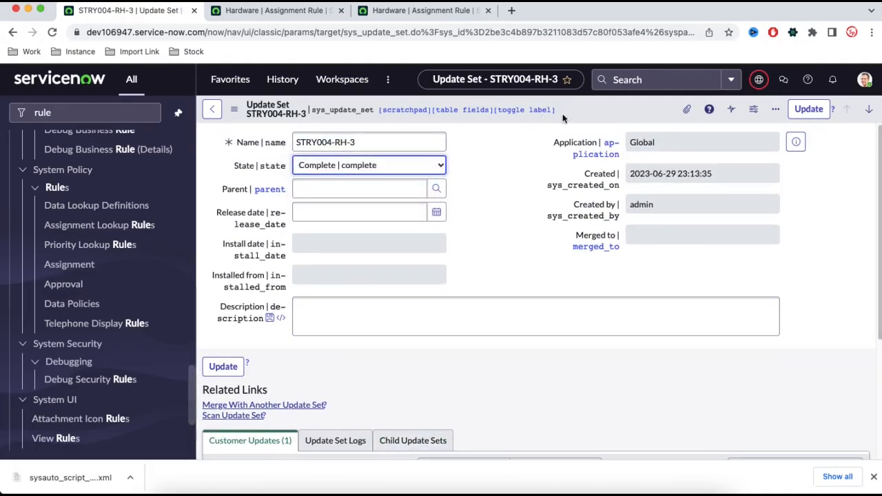
{"action": "right_click", "coordinate": [591, 112]}
{"action": "left_click", "coordinate": [594, 115]}
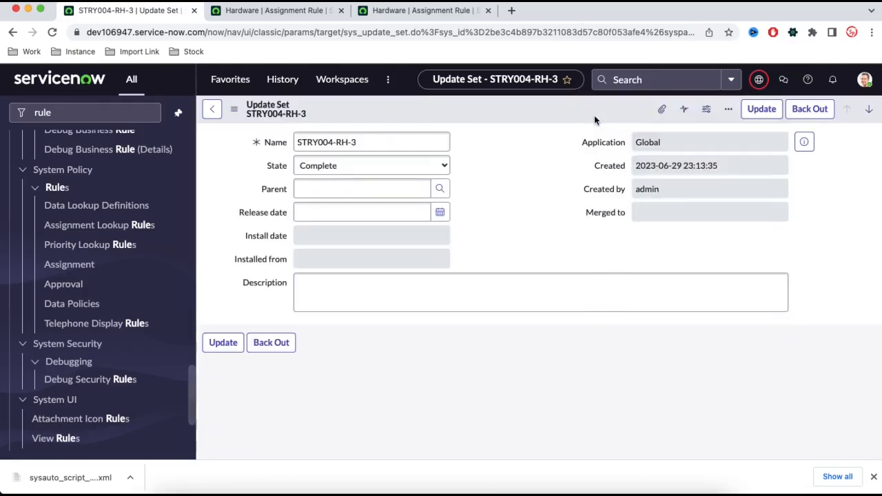
Step: On the dev169281 instance, find Update Sources, open it in a separate browser tab, and open the DEV remote instance record
{"action": "left_click", "coordinate": [441, 10]}
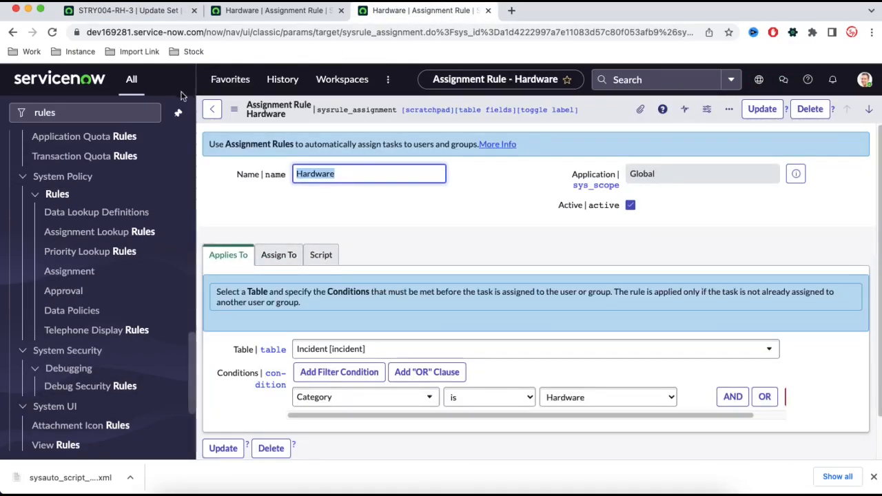
{"action": "left_click_drag", "start_coordinate": [62, 113], "coordinate": [5, 114]}
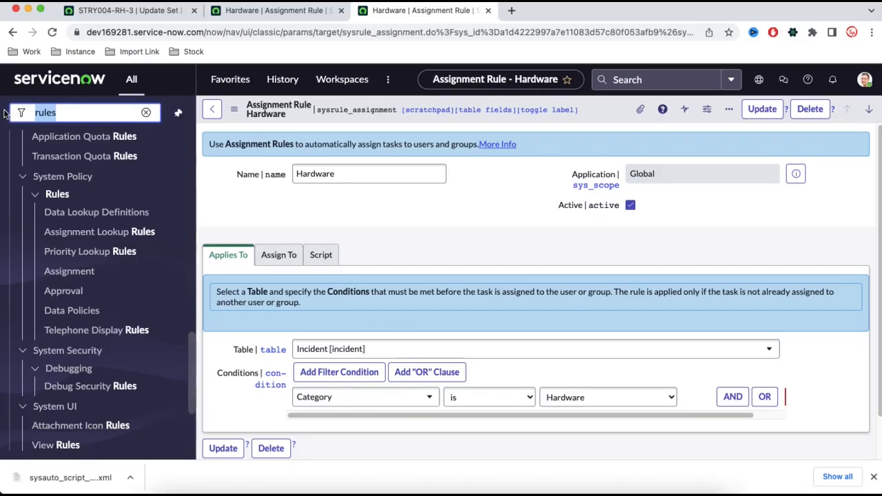
{"action": "type", "text": "updaj"}
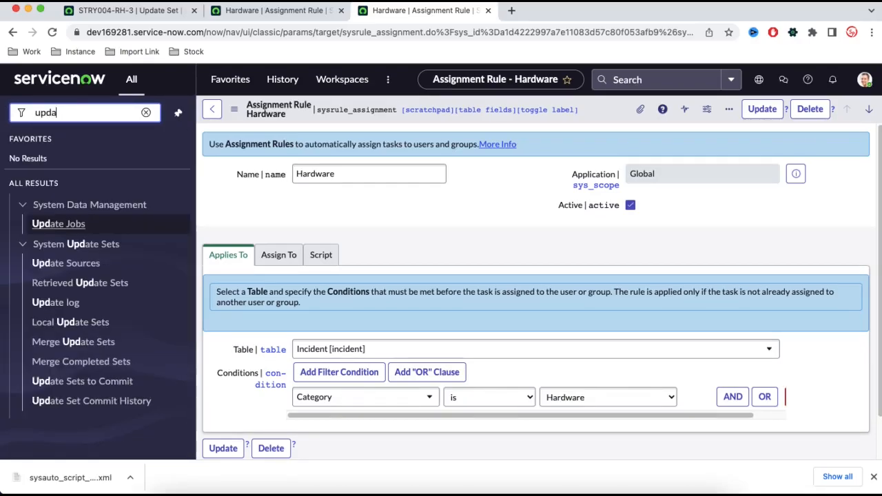
{"action": "key", "text": "BackSpace"}
{"action": "type", "text": "te so"}
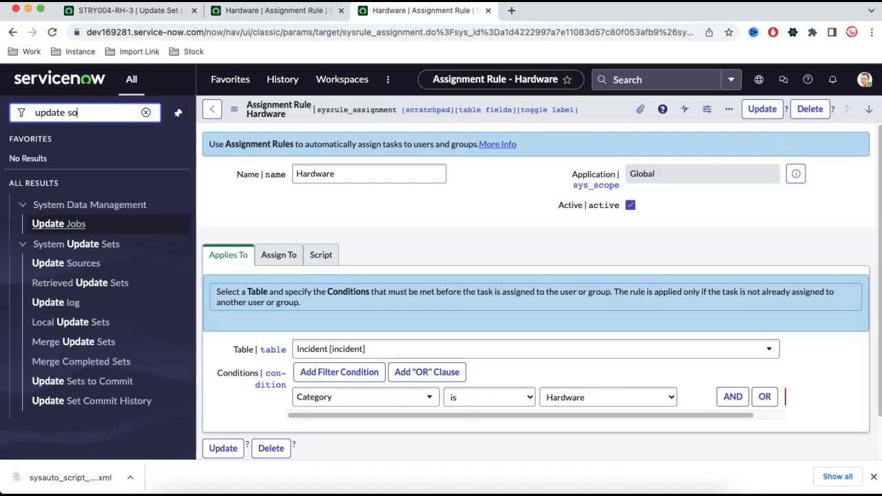
{"action": "left_click", "coordinate": [88, 223], "text": "super"}
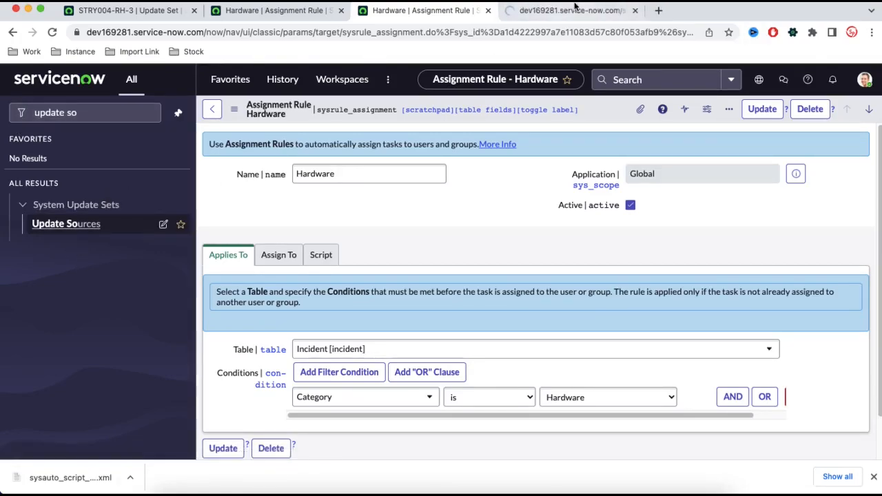
{"action": "left_click", "coordinate": [576, 8]}
{"action": "left_click", "coordinate": [63, 146]}
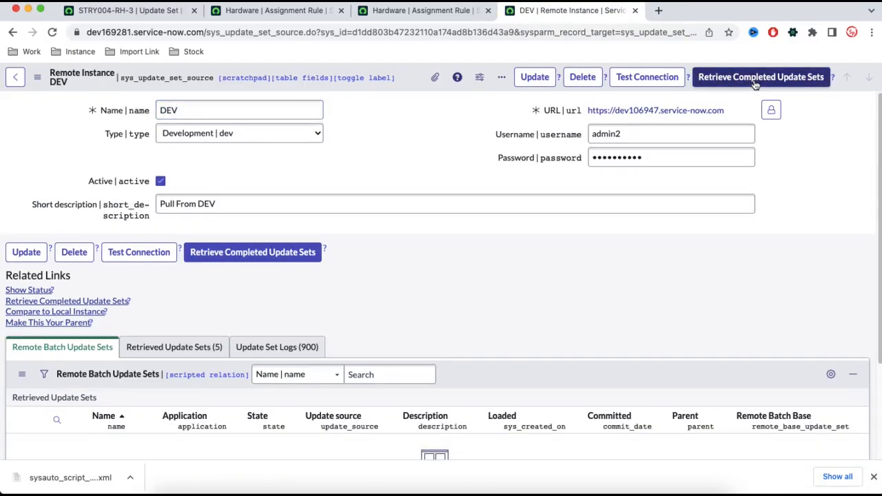
Step: Retrieve the completed update sets from DEV and open STRY004-RH-3 among the retrieved update sets
{"action": "left_click", "coordinate": [753, 79]}
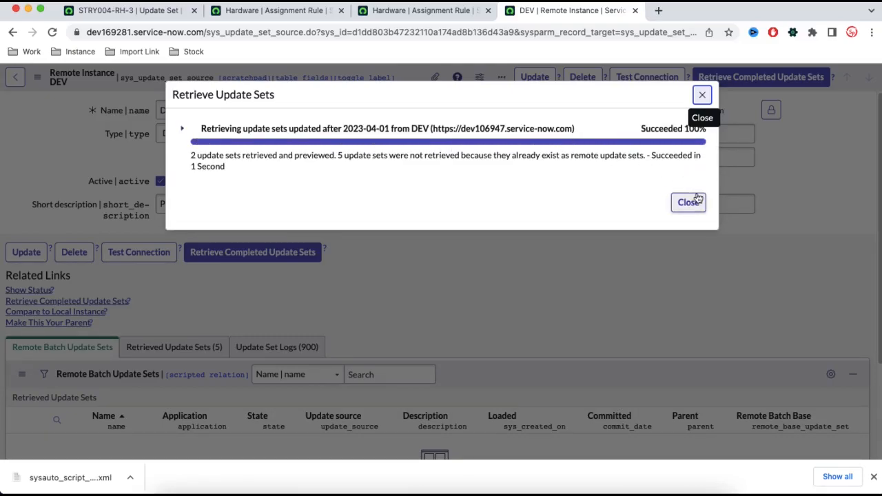
{"action": "left_click", "coordinate": [692, 202]}
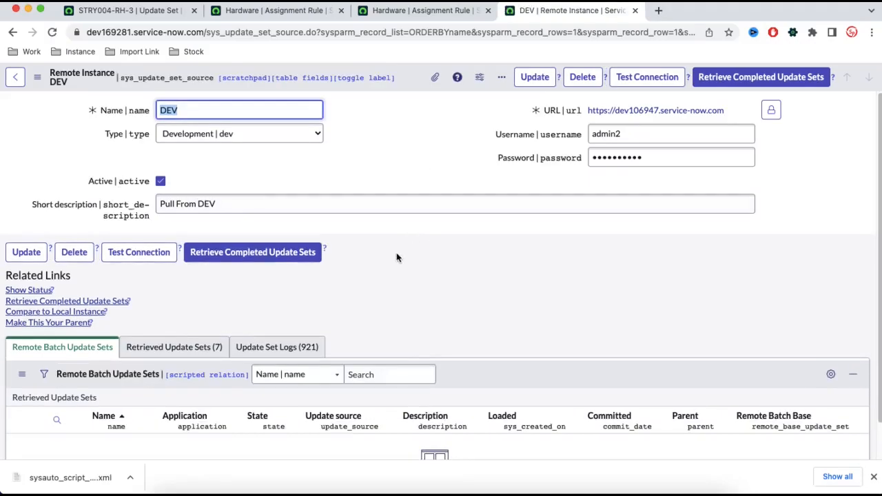
{"action": "left_click", "coordinate": [198, 348]}
{"action": "scroll", "coordinate": [473, 331], "scroll_direction": "down", "scroll_amount": 3}
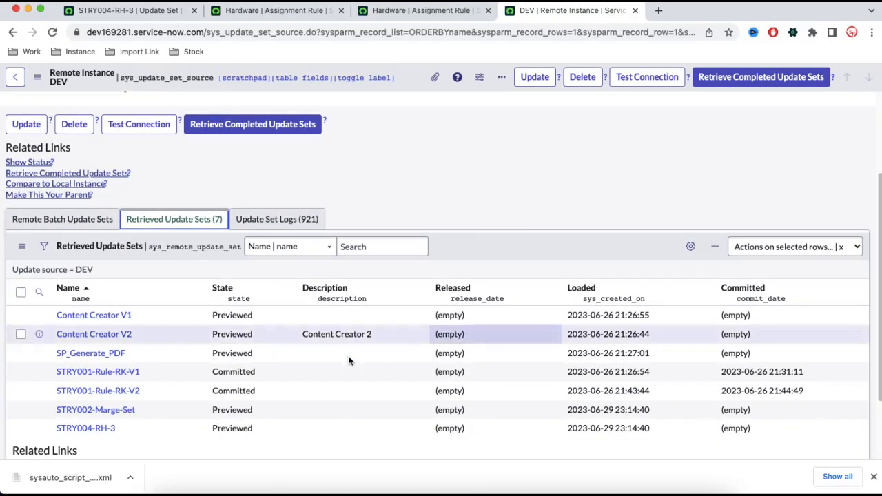
{"action": "left_click", "coordinate": [98, 432]}
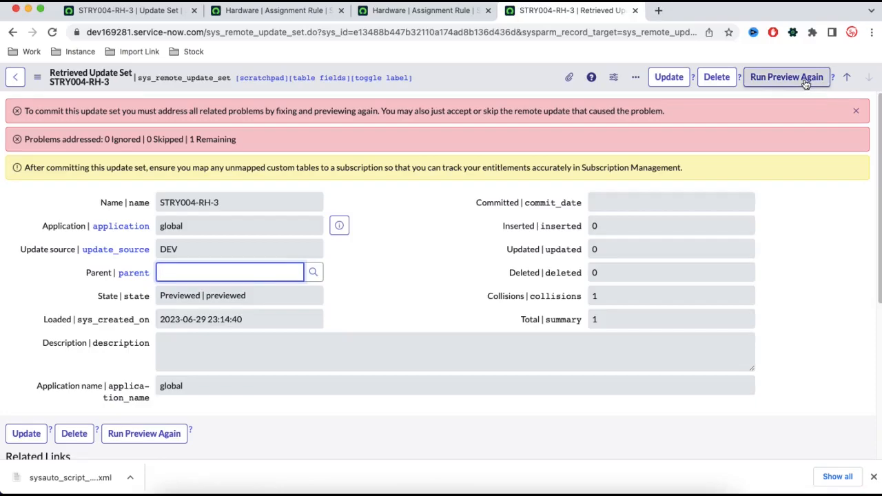
Step: Run the preview of the retrieved STRY004-RH-3 update set again and bring up its preview problems
{"action": "left_click", "coordinate": [806, 84]}
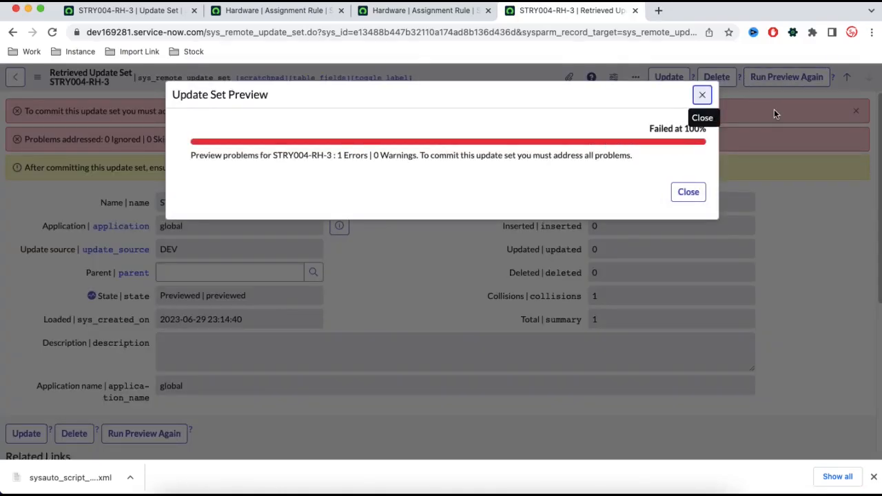
{"action": "left_click", "coordinate": [688, 192]}
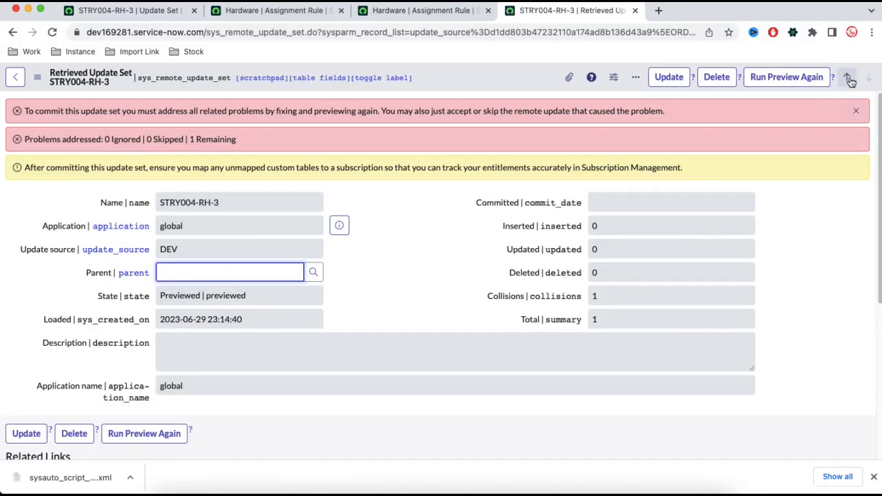
{"action": "scroll", "coordinate": [751, 185], "scroll_direction": "down", "scroll_amount": 3}
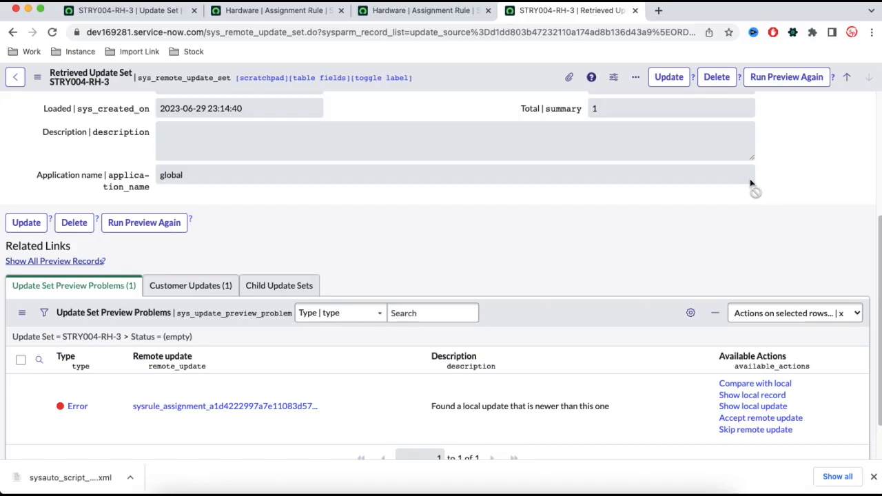
Step: Check the assigned user and group of the dev169281 Hardware rule against the preview problem listed for STRY004-RH-3
{"action": "left_click", "coordinate": [421, 11]}
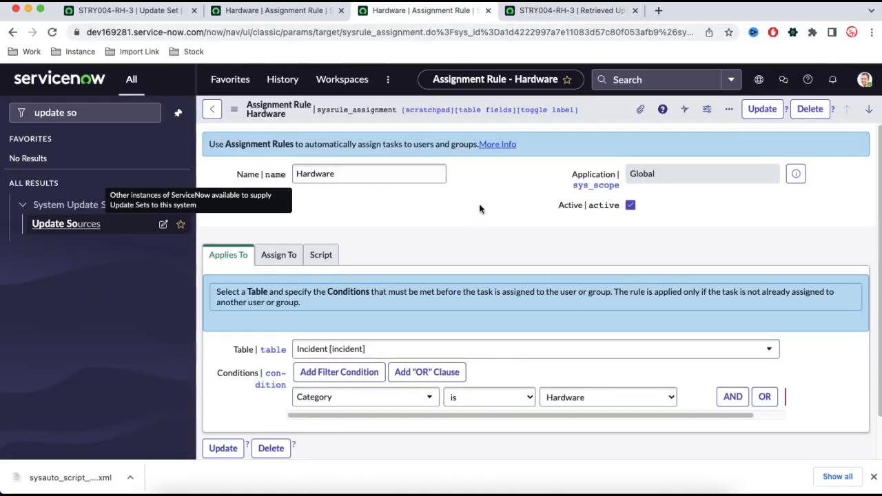
{"action": "left_click", "coordinate": [274, 256]}
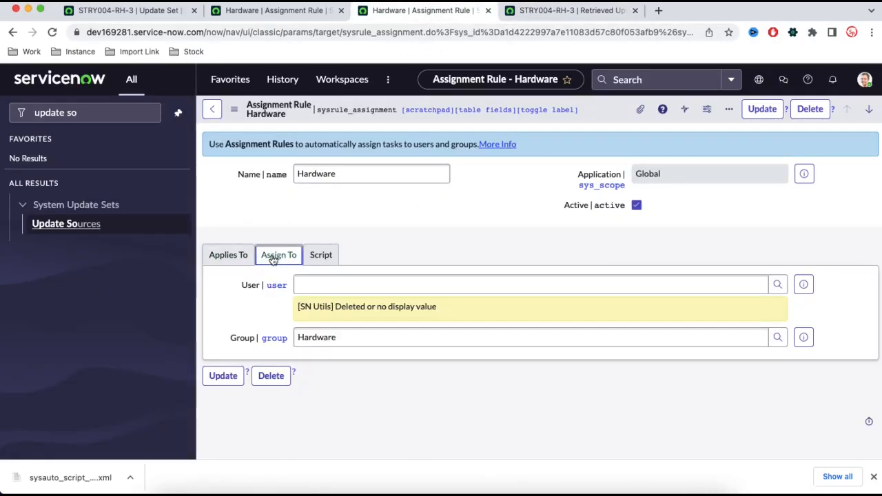
{"action": "left_click", "coordinate": [572, 10]}
{"action": "scroll", "coordinate": [470, 167], "scroll_direction": "down", "scroll_amount": 2}
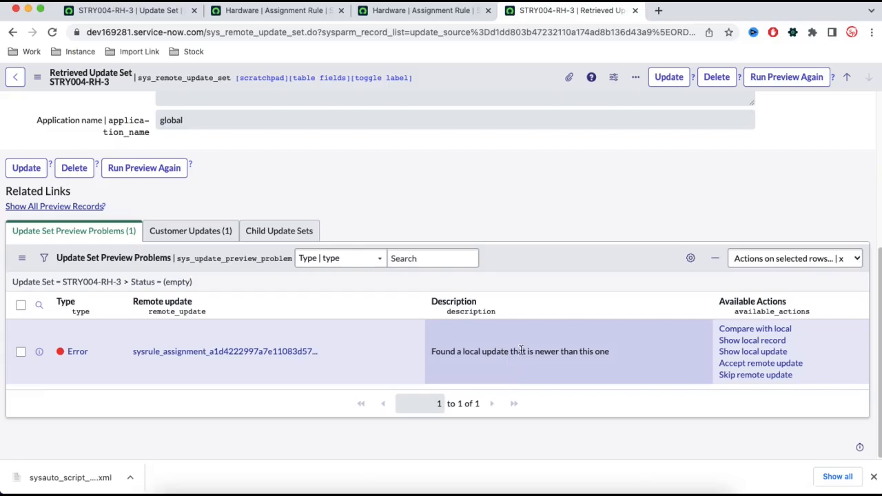
{"action": "left_click", "coordinate": [448, 13]}
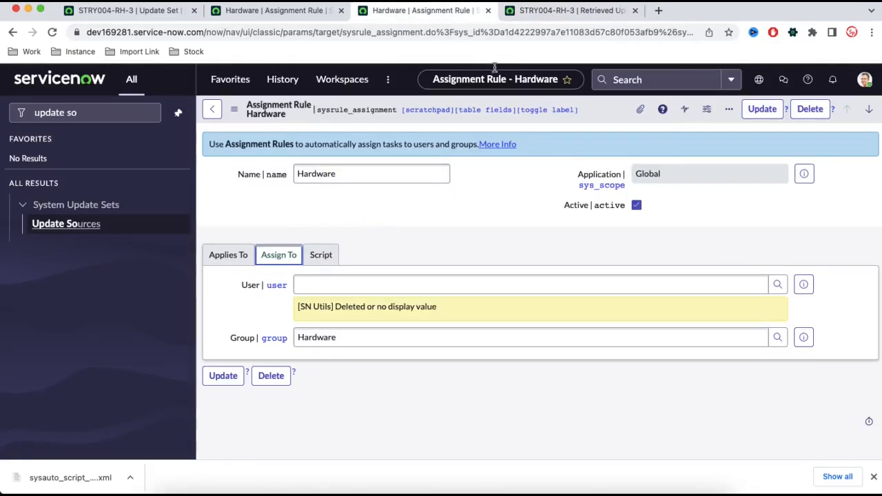
{"action": "left_click", "coordinate": [532, 17]}
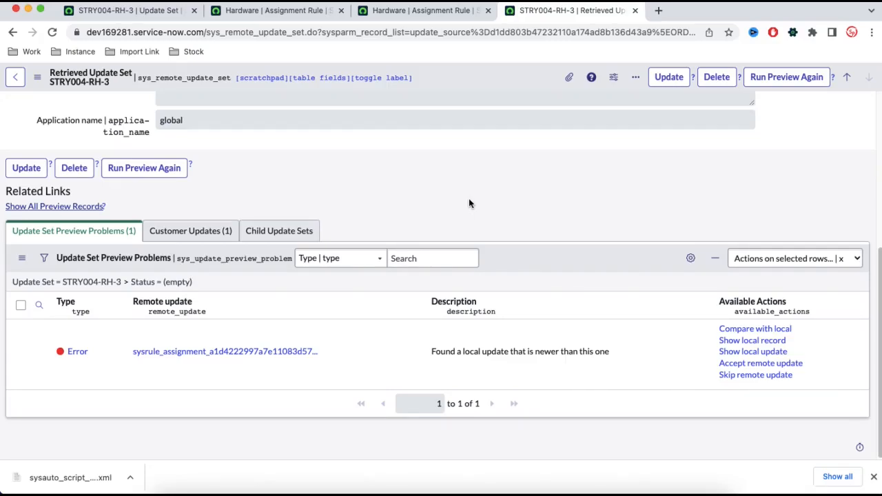
Step: Compare the remote Hardware rule update with the local one, examining the execution order and user fields
{"action": "left_click", "coordinate": [738, 333]}
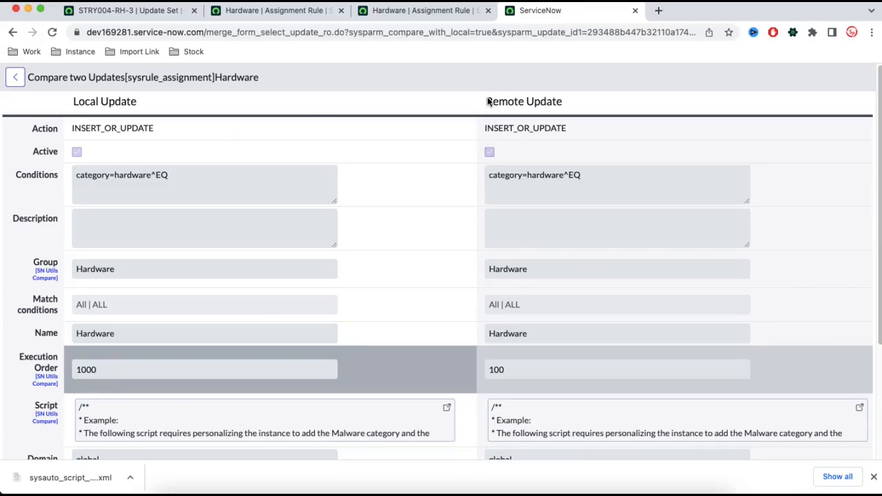
{"action": "left_click_drag", "start_coordinate": [487, 101], "coordinate": [570, 102]}
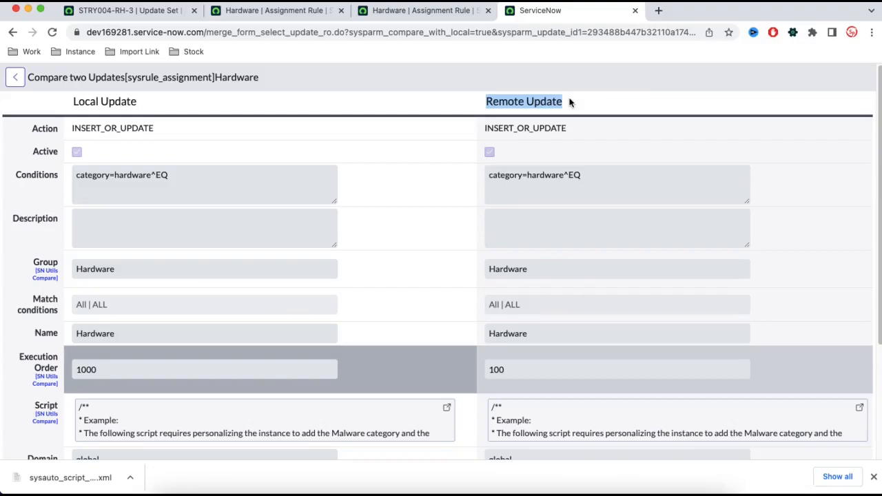
{"action": "left_click", "coordinate": [525, 104]}
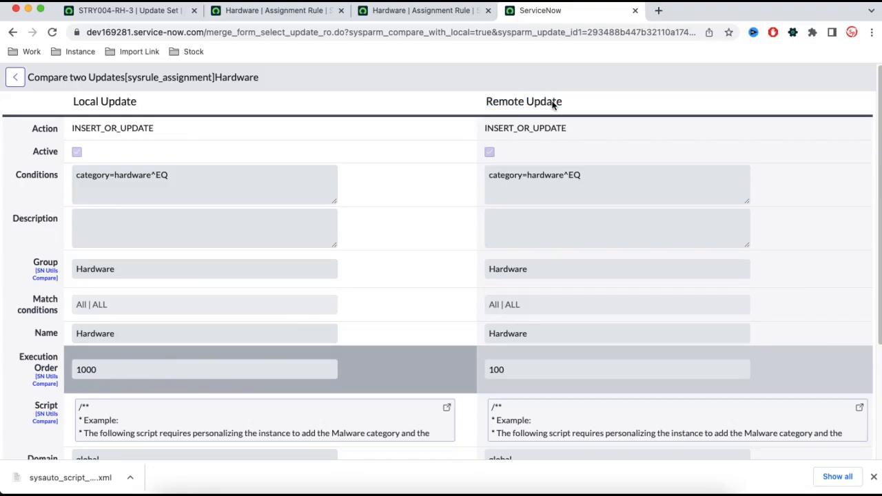
{"action": "left_click_drag", "start_coordinate": [73, 102], "coordinate": [141, 107]}
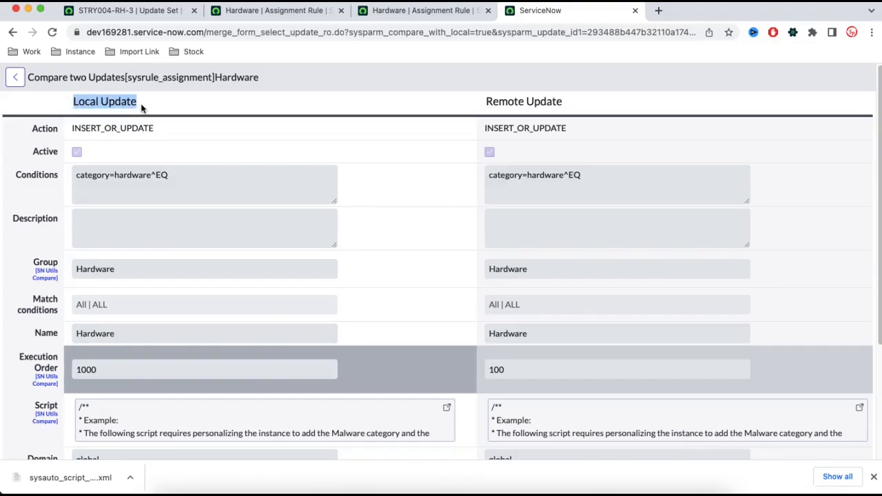
{"action": "scroll", "coordinate": [261, 166], "scroll_direction": "down", "scroll_amount": 5}
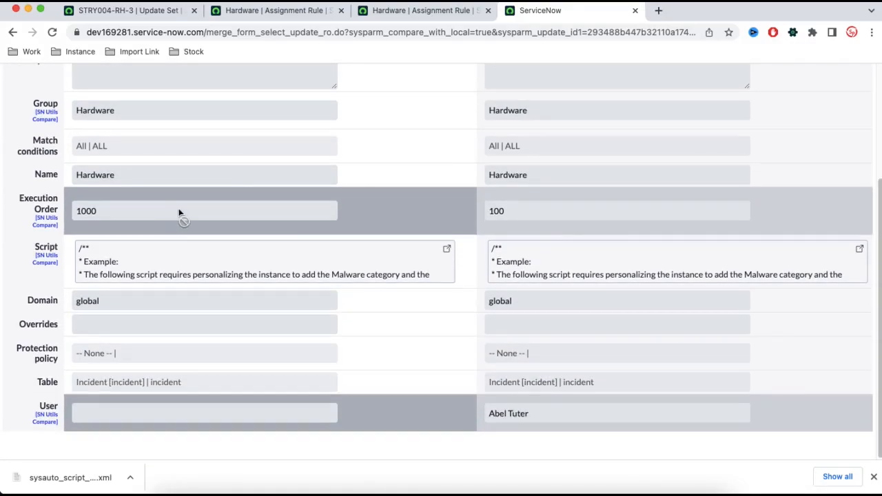
{"action": "left_click_drag", "start_coordinate": [97, 210], "coordinate": [74, 211]}
{"action": "left_click_drag", "start_coordinate": [503, 211], "coordinate": [486, 210]}
{"action": "scroll", "coordinate": [538, 250], "scroll_direction": "up", "scroll_amount": 3}
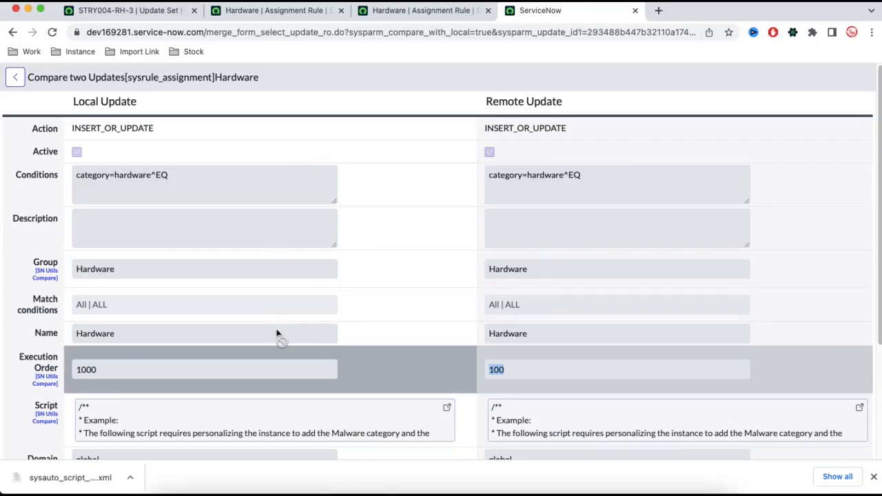
{"action": "scroll", "coordinate": [412, 288], "scroll_direction": "down", "scroll_amount": 5}
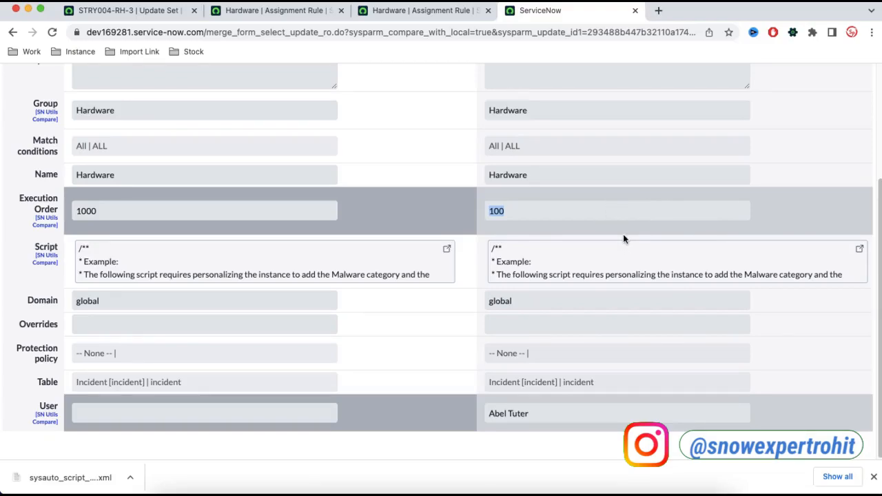
Step: Return from the comparison to the retrieved update set and check the Hardware rule's assigned user on both instances
{"action": "left_click", "coordinate": [444, 12]}
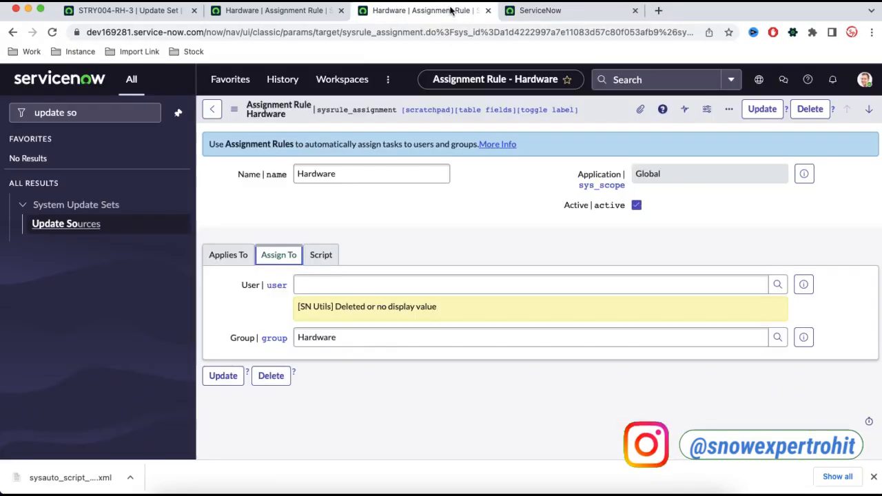
{"action": "left_click", "coordinate": [567, 14]}
{"action": "left_click", "coordinate": [13, 32]}
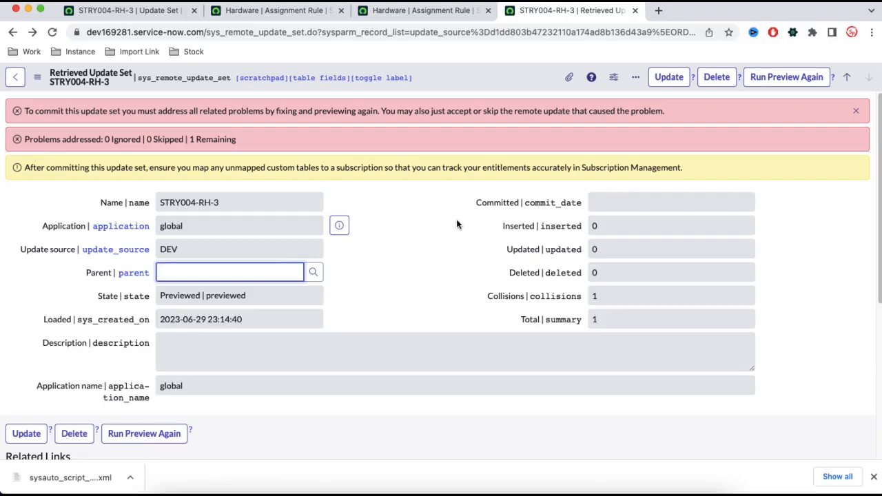
{"action": "left_click", "coordinate": [310, 13]}
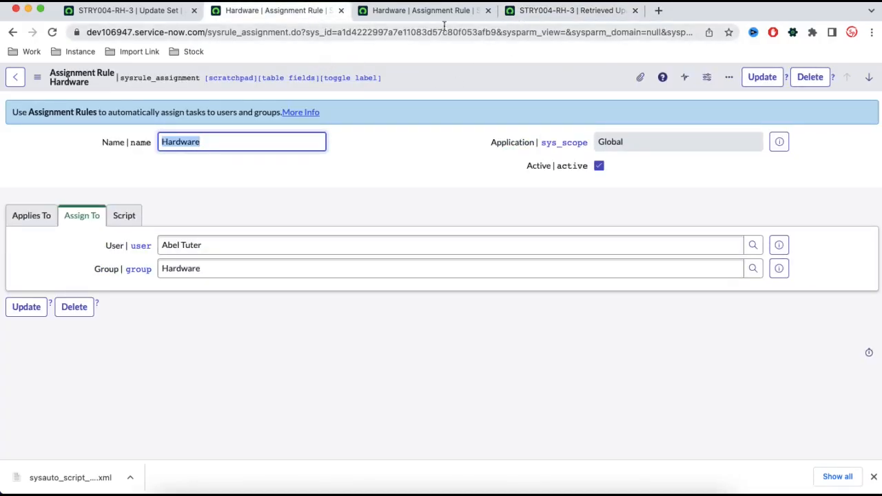
{"action": "left_click", "coordinate": [412, 12]}
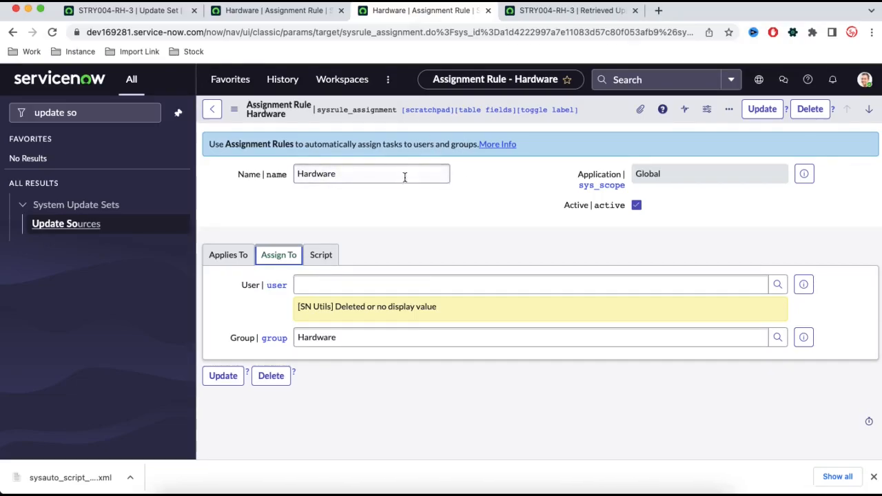
Step: Accept the remote update for the Hardware rule's preview problem and commit the STRY004-RH-3 update set
{"action": "left_click", "coordinate": [565, 10]}
{"action": "scroll", "coordinate": [566, 230], "scroll_direction": "down", "scroll_amount": 10}
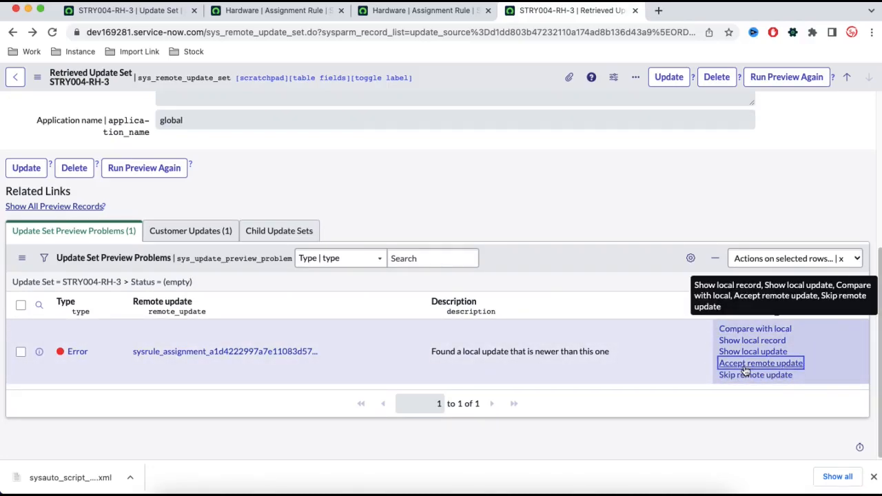
{"action": "left_click", "coordinate": [745, 369]}
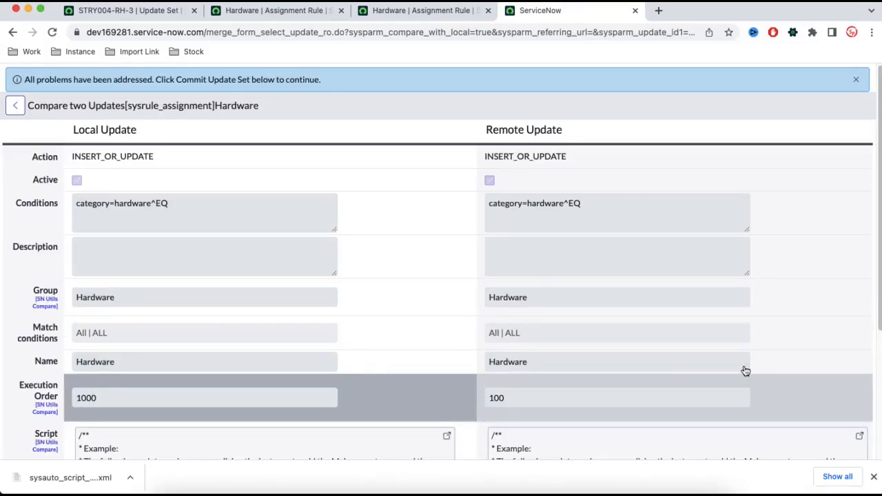
{"action": "left_click", "coordinate": [13, 33]}
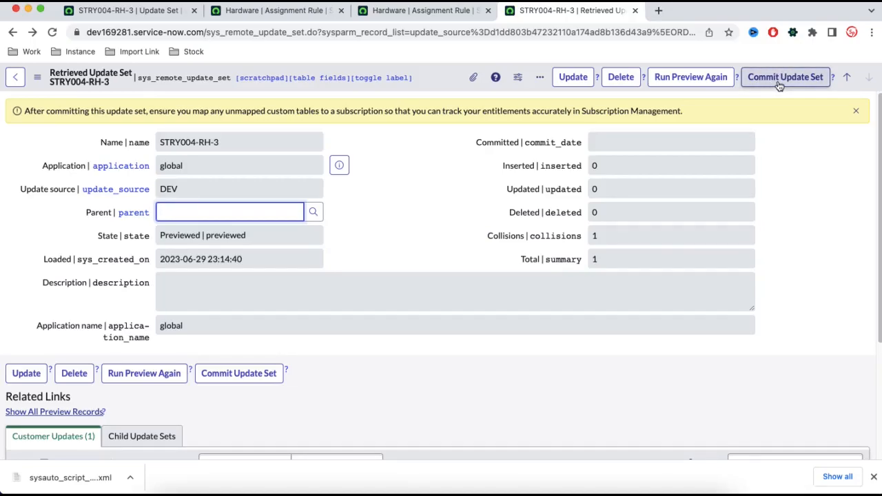
{"action": "left_click", "coordinate": [779, 81]}
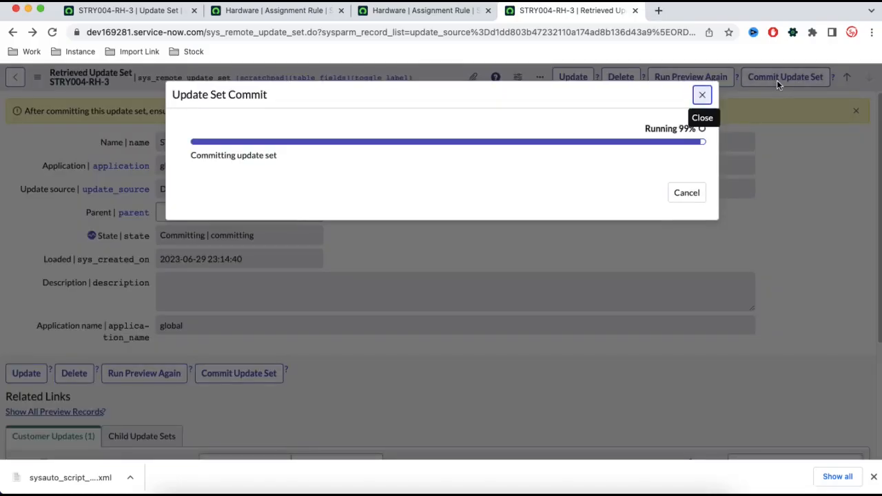
Step: Reload the Hardware assignment rule on dev169281 and check its assigned user and its order value in the record's XML
{"action": "left_click", "coordinate": [419, 14]}
{"action": "left_click", "coordinate": [52, 32]}
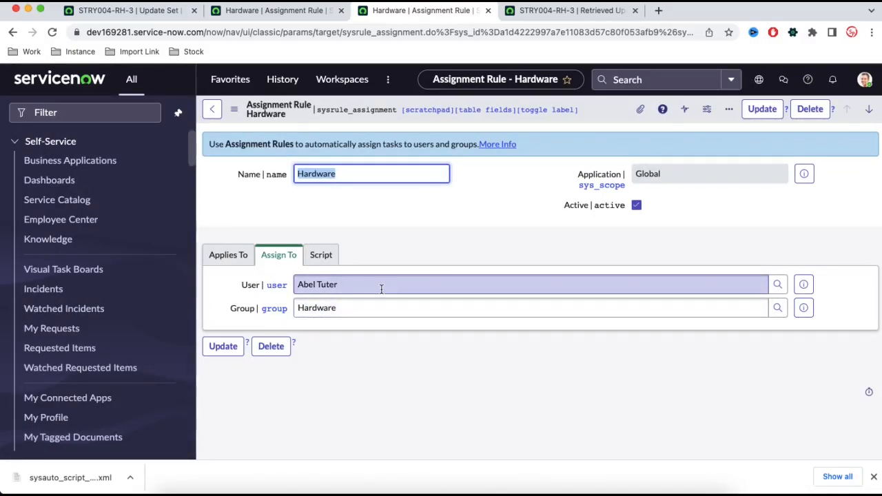
{"action": "right_click", "coordinate": [599, 113]}
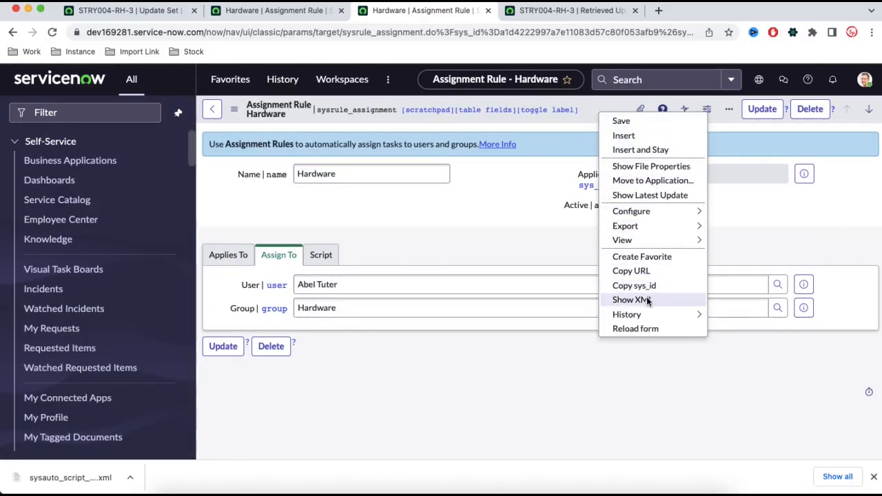
{"action": "left_click", "coordinate": [631, 300]}
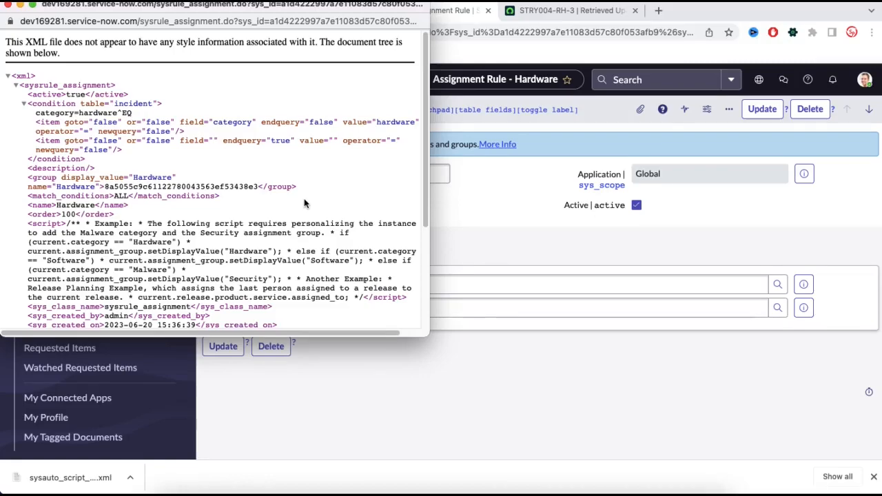
{"action": "key", "text": "ctrl+f"}
{"action": "type", "text": "order"}
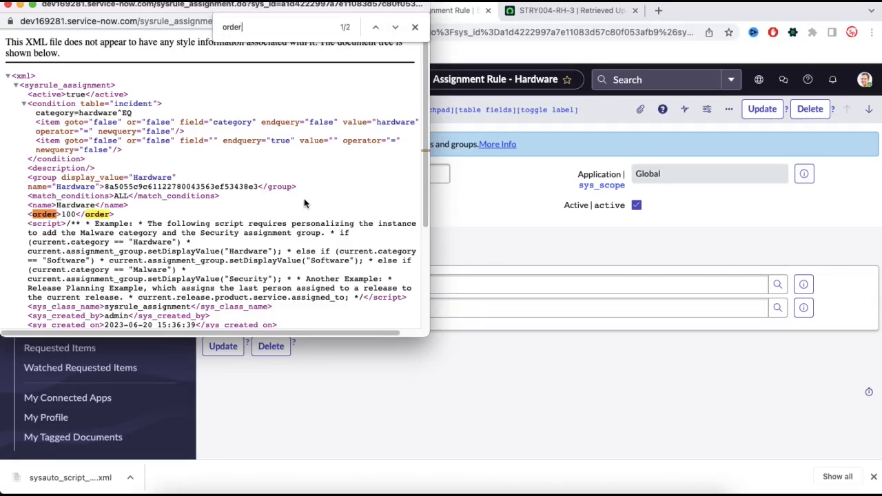
{"action": "left_click", "coordinate": [9, 5]}
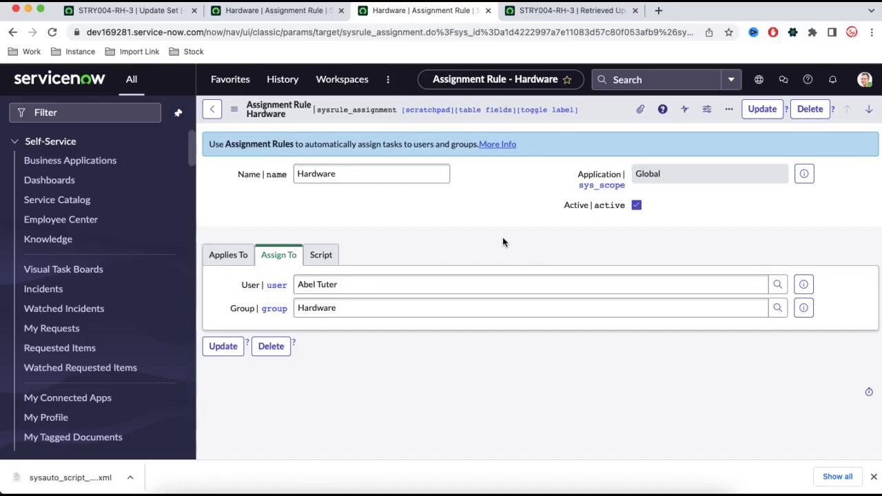
Step: Close the STRY004-RH-3 commit progress dialog and check the state of the retrieved update set
{"action": "left_click", "coordinate": [127, 114]}
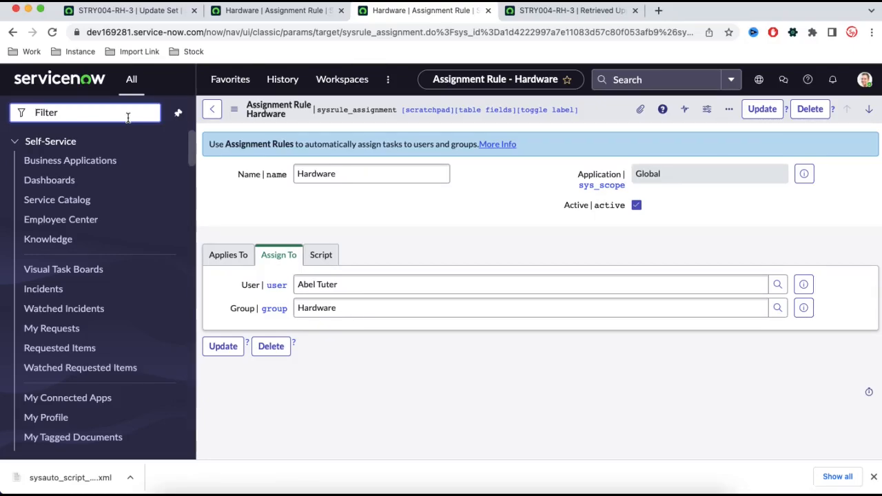
{"action": "left_click", "coordinate": [532, 16]}
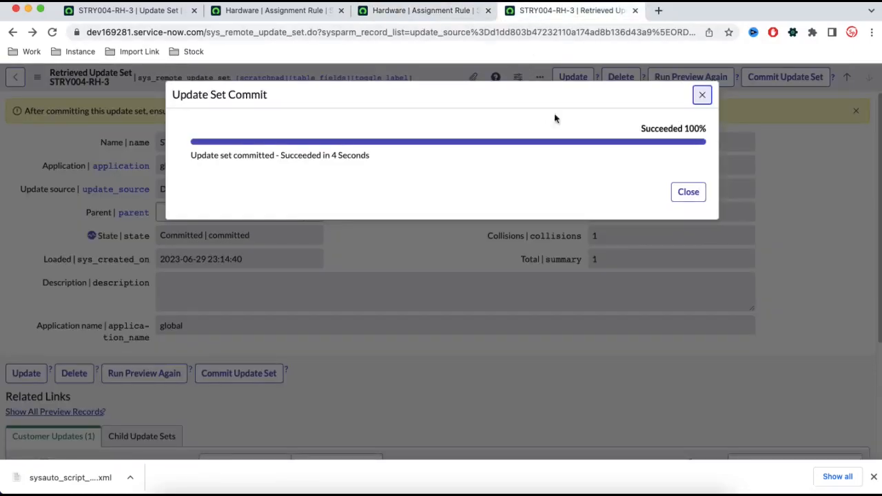
{"action": "left_click", "coordinate": [687, 194]}
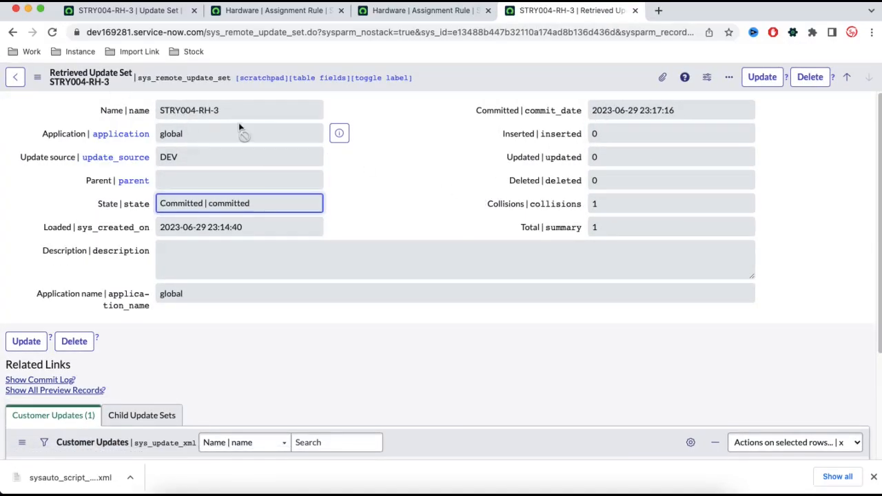
{"action": "left_click", "coordinate": [147, 110]}
Step: Find Local Update Sets on dev169281 in a separate browser tab and open the STRY004-RH-3 record
{"action": "left_click", "coordinate": [457, 17]}
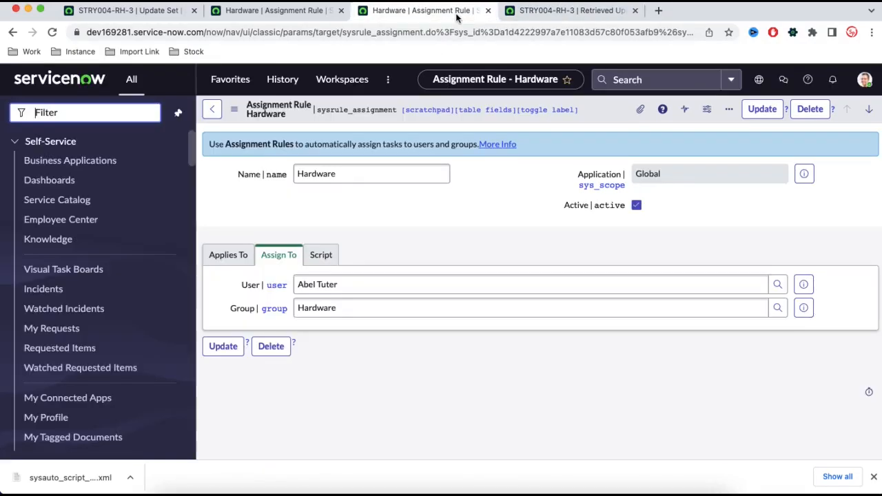
{"action": "type", "text": "local up"}
{"action": "left_click", "coordinate": [70, 224], "text": "super"}
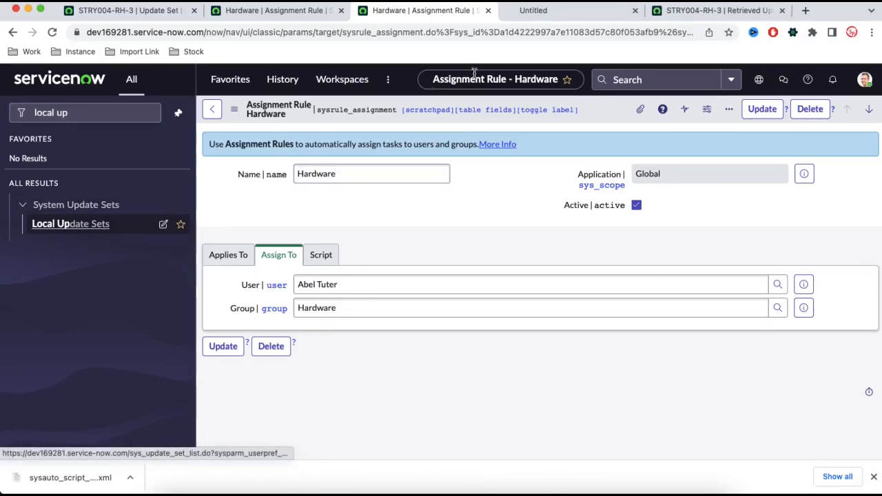
{"action": "left_click_drag", "start_coordinate": [531, 20], "coordinate": [633, 20]}
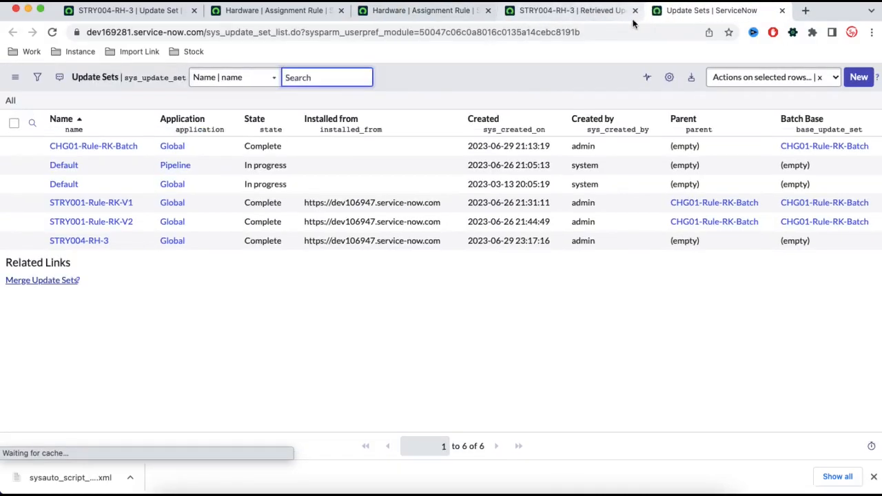
{"action": "left_click", "coordinate": [633, 21]}
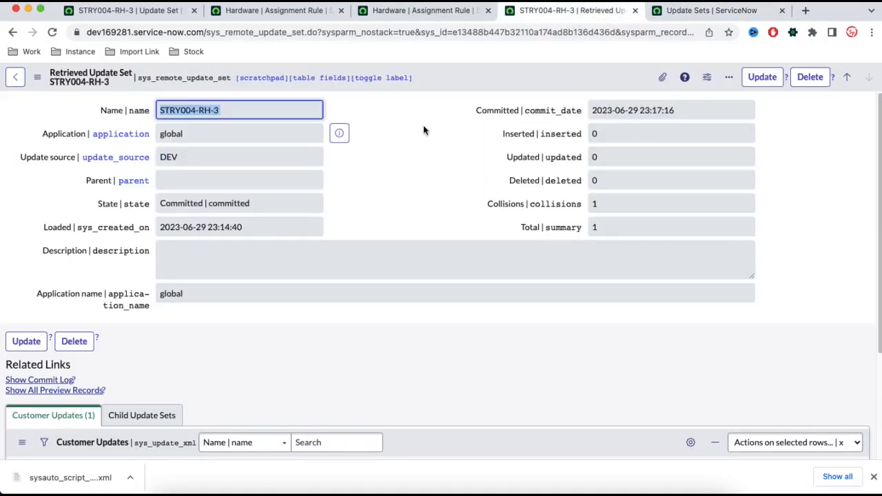
{"action": "left_click", "coordinate": [683, 10]}
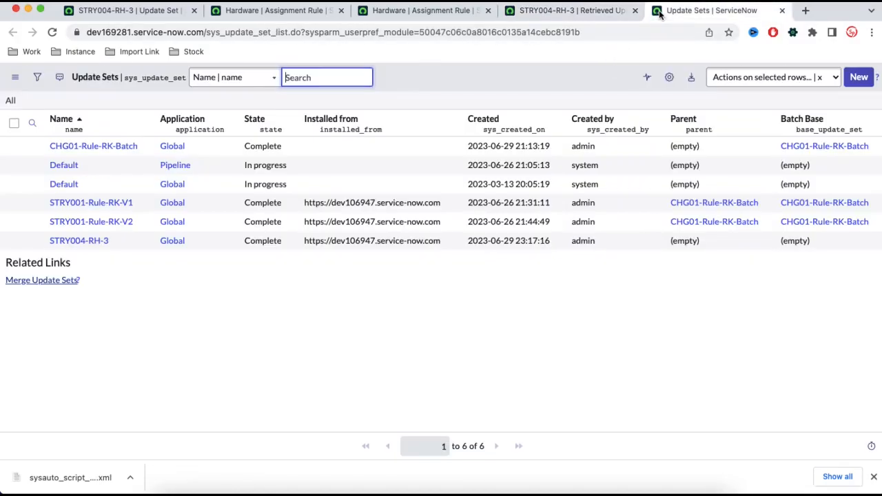
{"action": "left_click", "coordinate": [92, 243]}
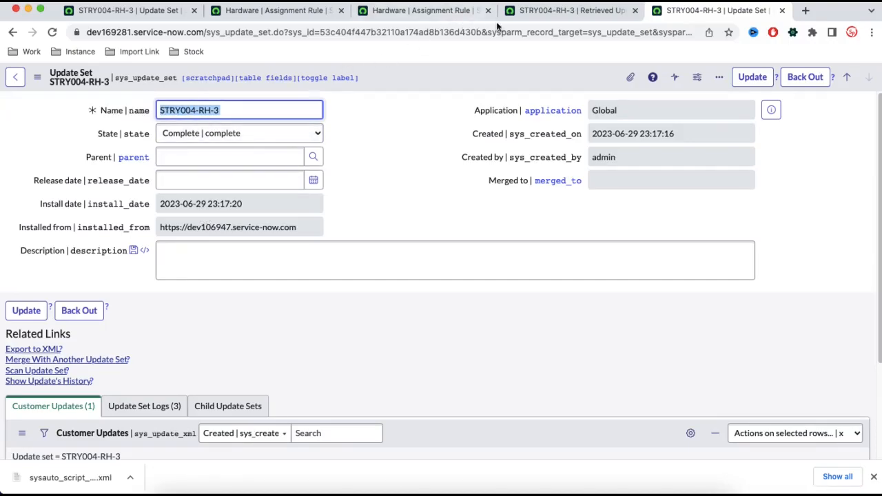
Step: Back out the local STRY004-RH-3 update set, reload the Hardware rule, and close the back-out progress dialog
{"action": "left_click", "coordinate": [540, 14]}
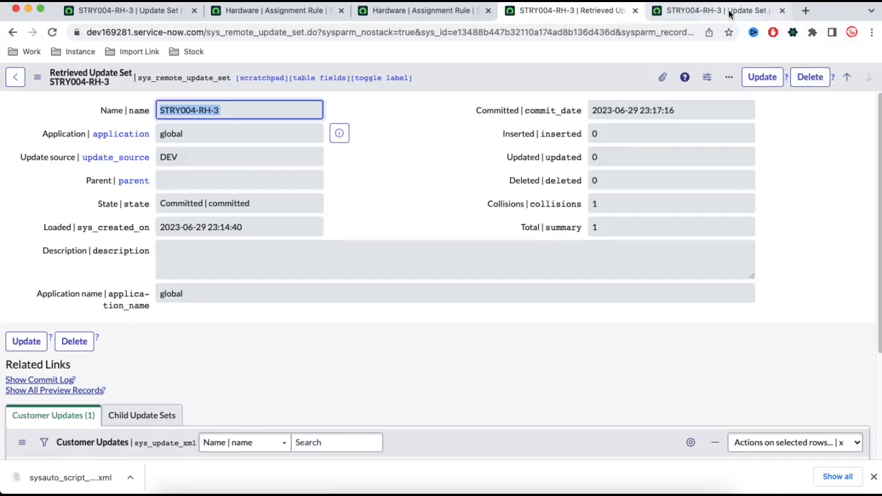
{"action": "left_click", "coordinate": [731, 13]}
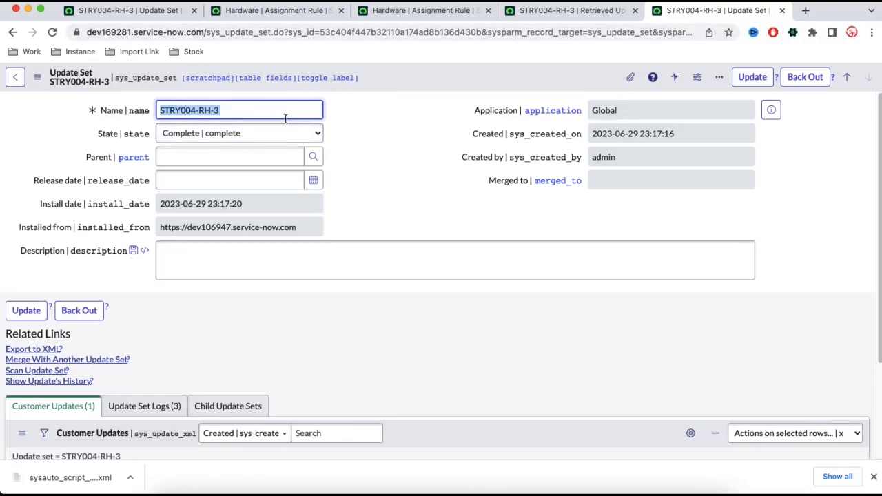
{"action": "left_click", "coordinate": [803, 84]}
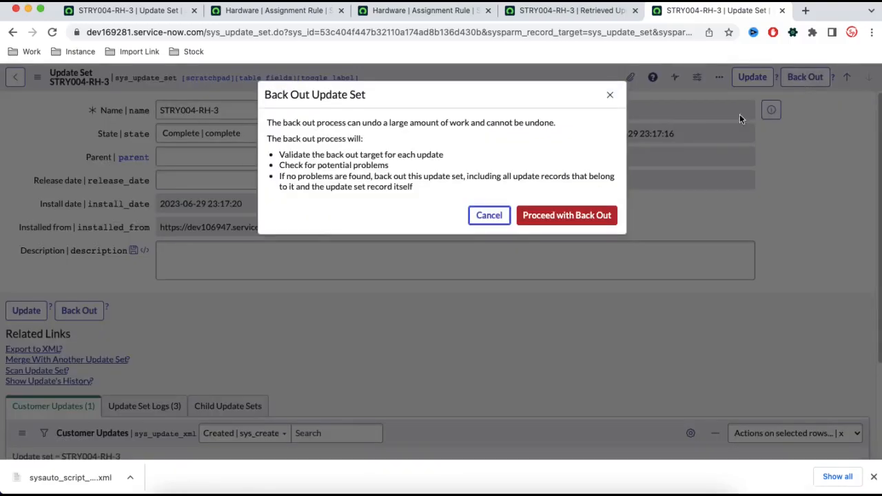
{"action": "left_click", "coordinate": [566, 215]}
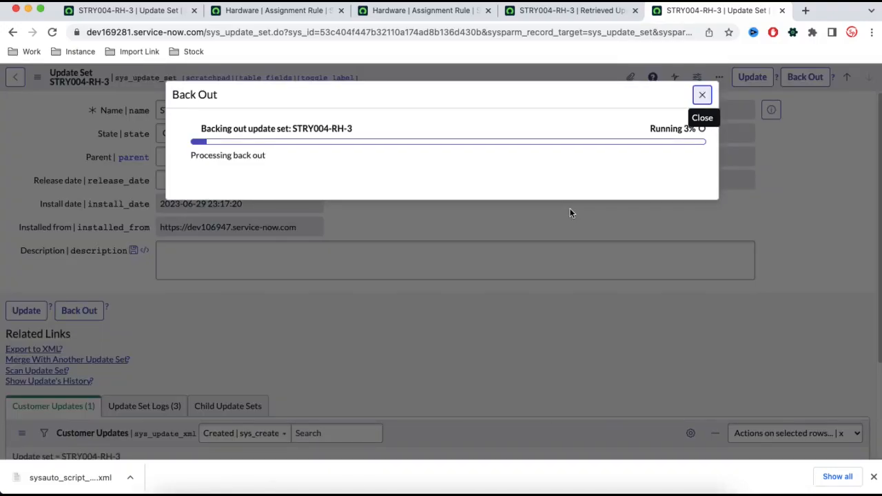
{"action": "key", "text": "super+3"}
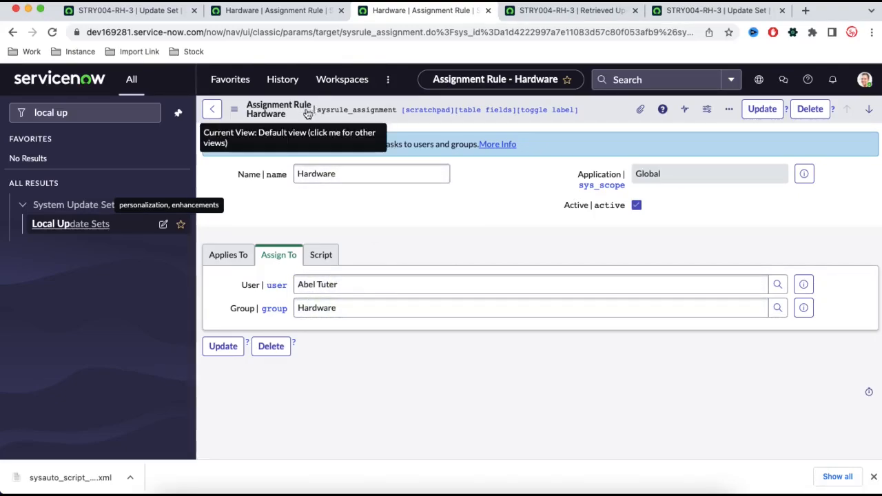
{"action": "key", "text": "super+r"}
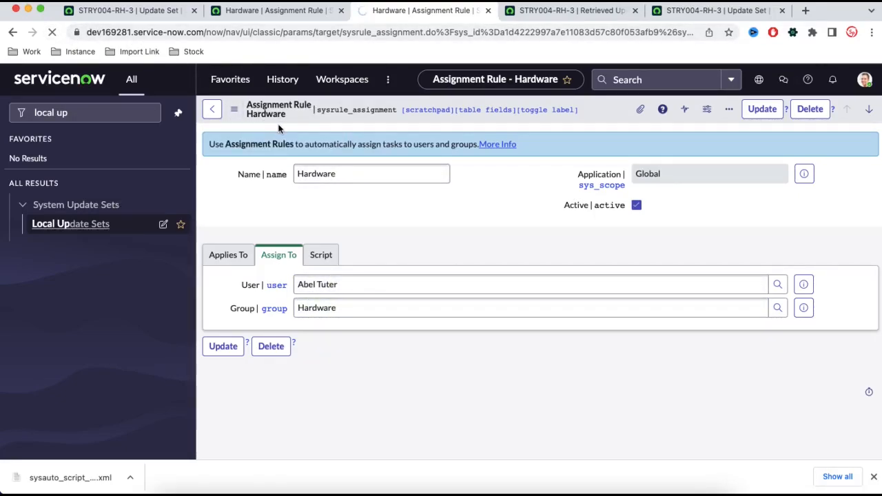
{"action": "left_click", "coordinate": [679, 11]}
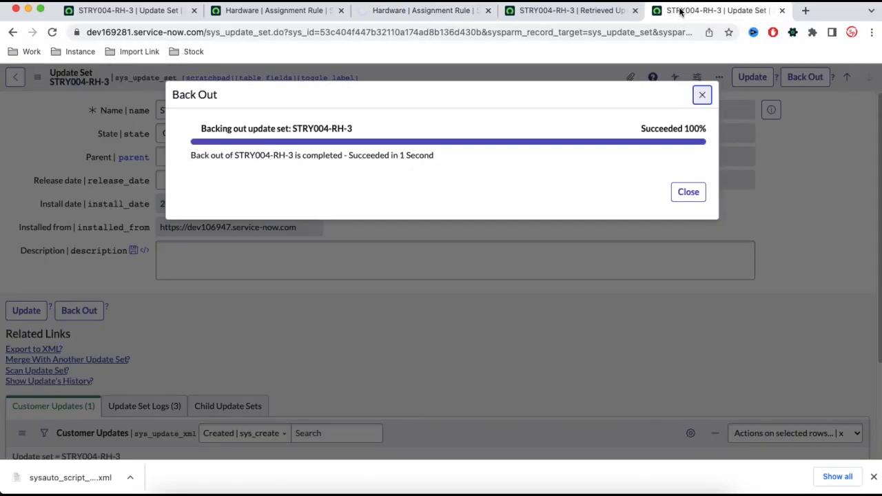
{"action": "left_click", "coordinate": [684, 194]}
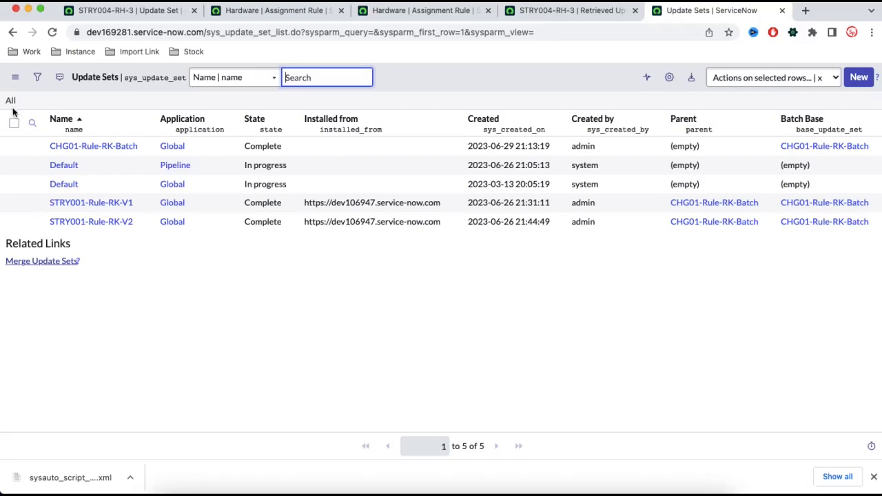
Step: Check the reloaded STRY004-RH-3 retrieved update set's state, plus the Hardware rule's assigned user and its order value in the XML
{"action": "left_click", "coordinate": [576, 16]}
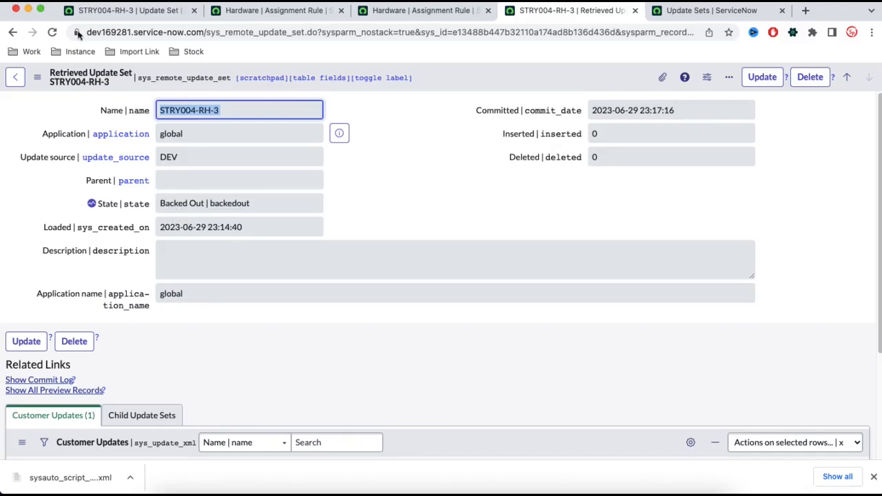
{"action": "left_click", "coordinate": [53, 32]}
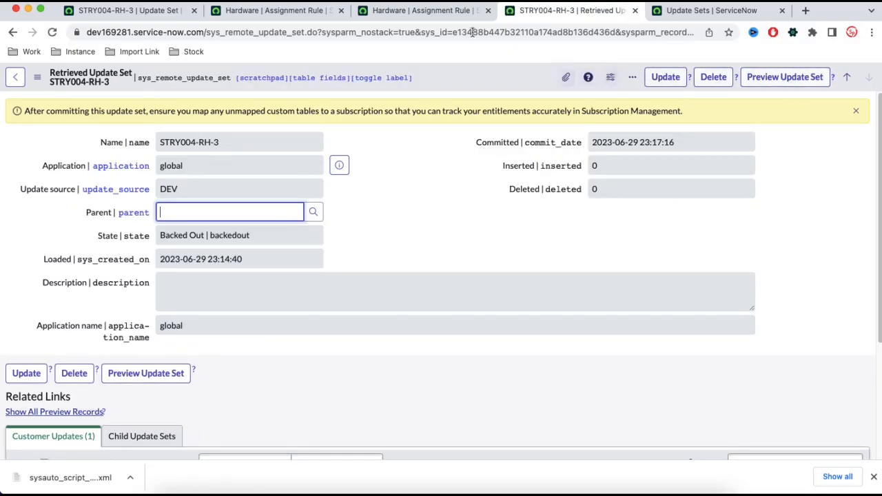
{"action": "left_click", "coordinate": [424, 17]}
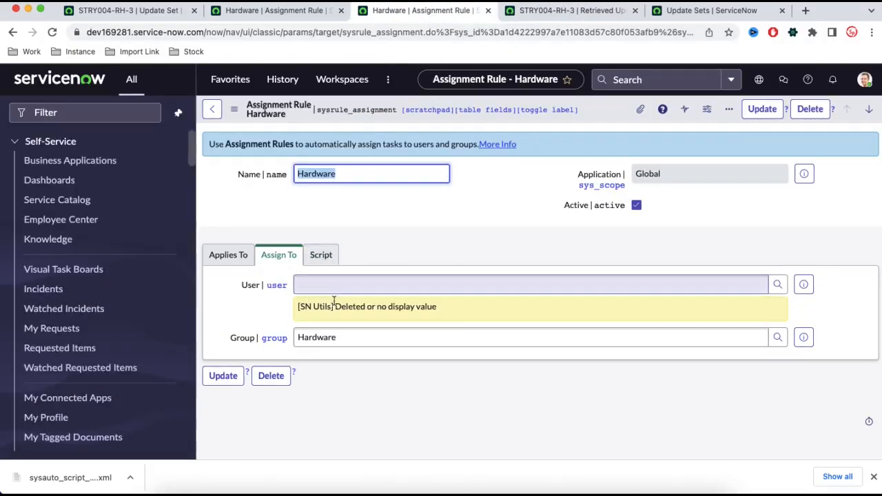
{"action": "right_click", "coordinate": [595, 112]}
{"action": "left_click", "coordinate": [628, 301]}
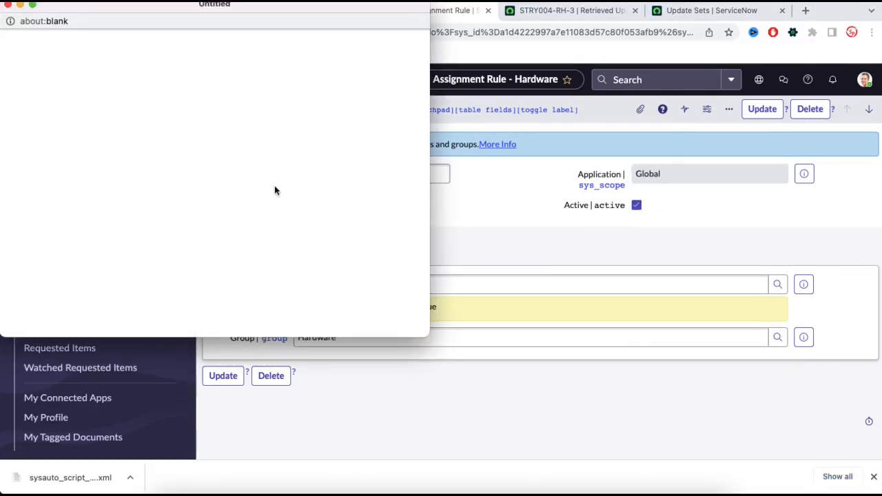
{"action": "key", "text": "super+f"}
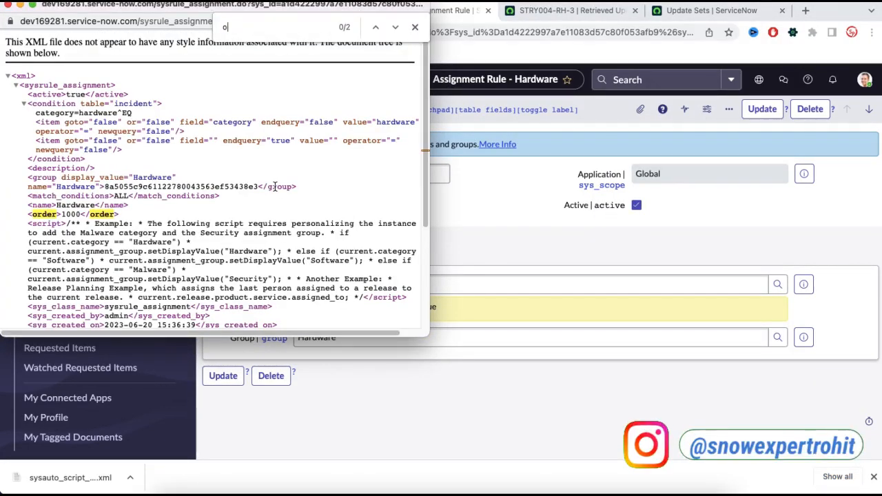
{"action": "type", "text": "orde"}
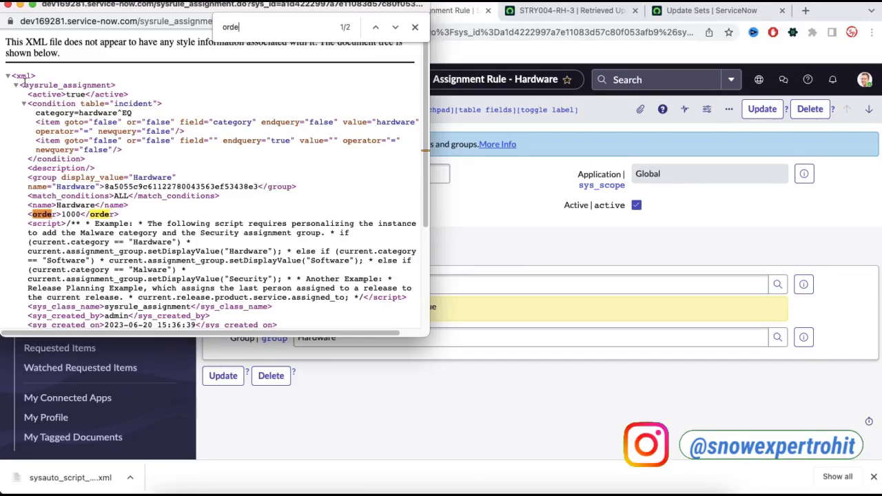
{"action": "left_click", "coordinate": [10, 6]}
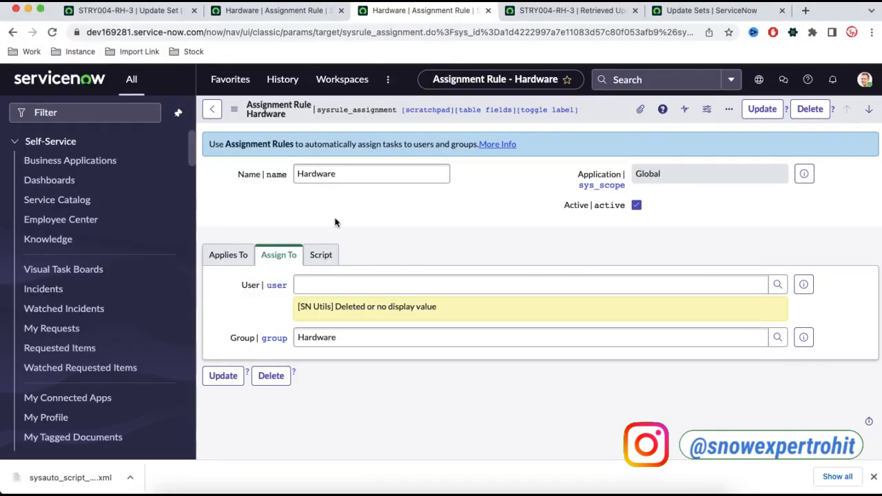